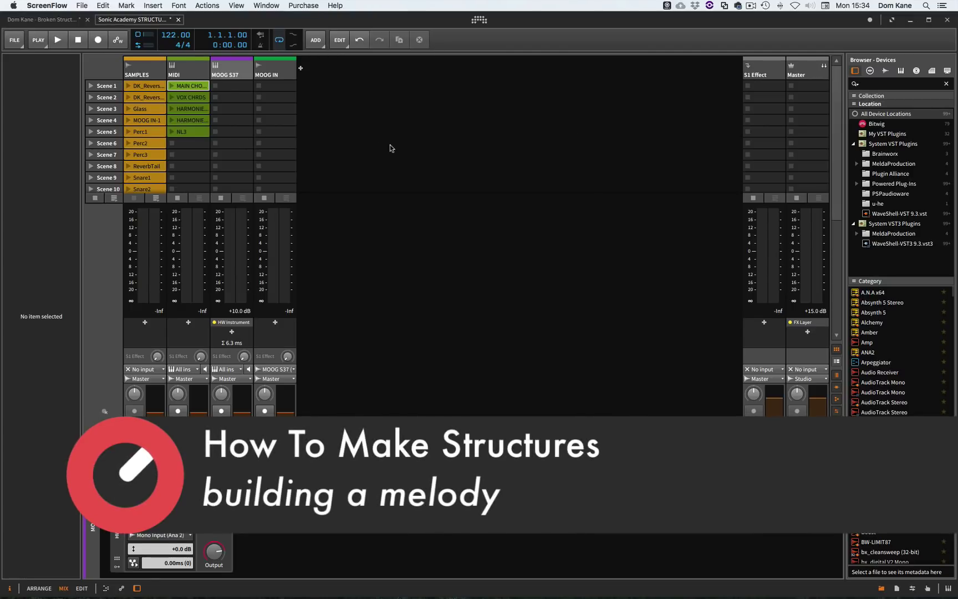
Inspect the SAMPLES and MIDI tracks and view the reverse FX and Glass clips.
left_click(150, 75)
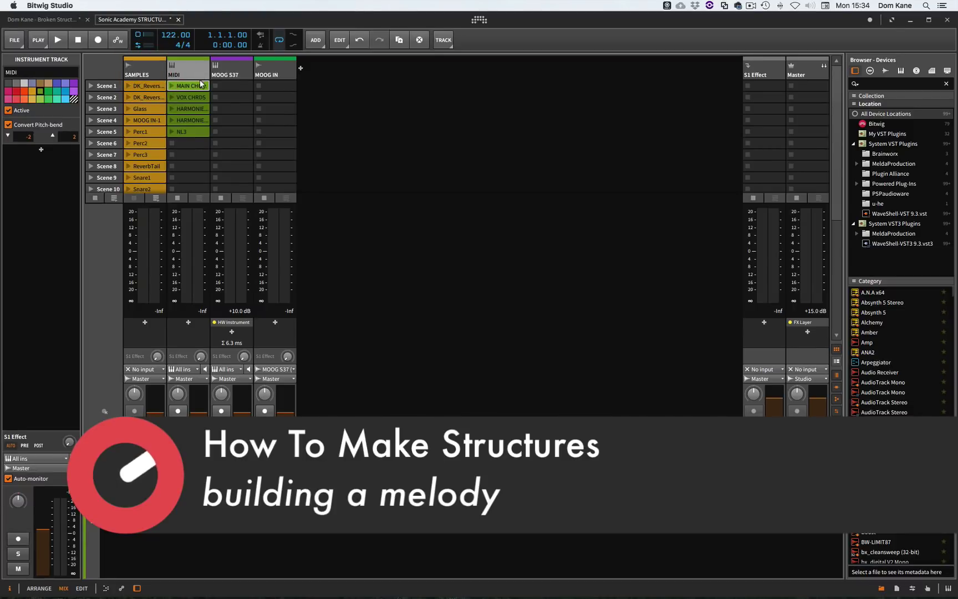
left_click(197, 72)
left_click(143, 71)
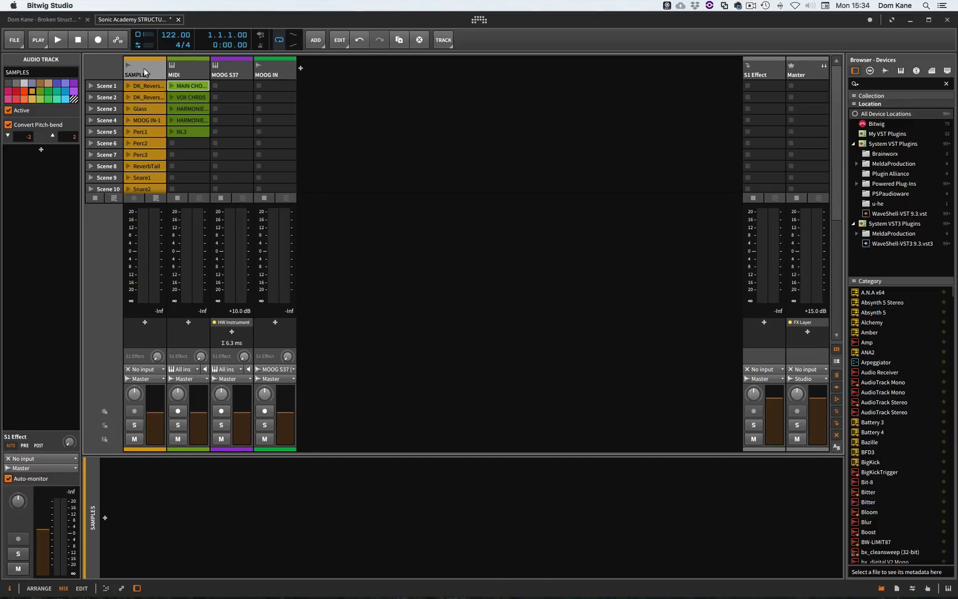
left_click(145, 87)
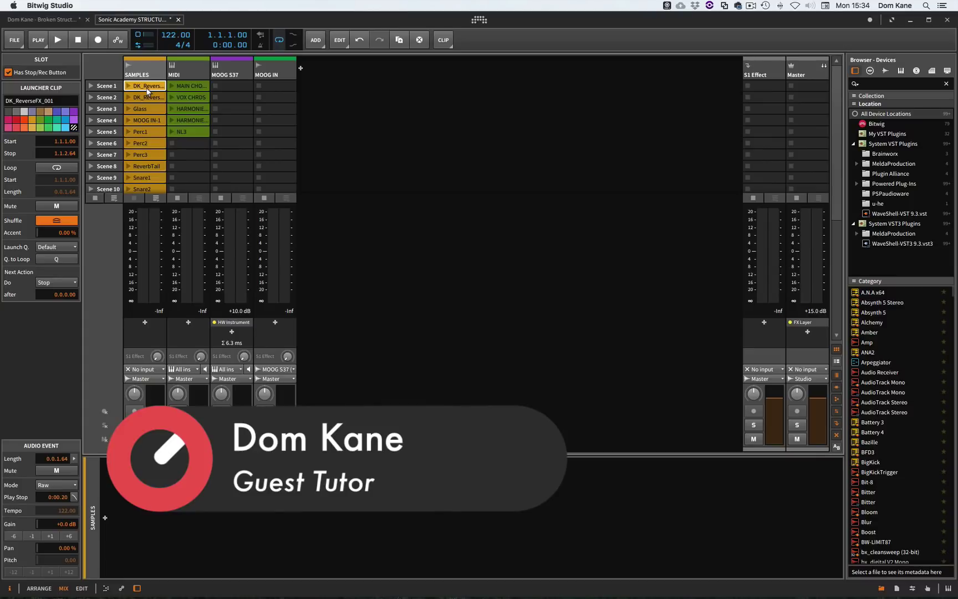
double_click(148, 98)
double_click(147, 108)
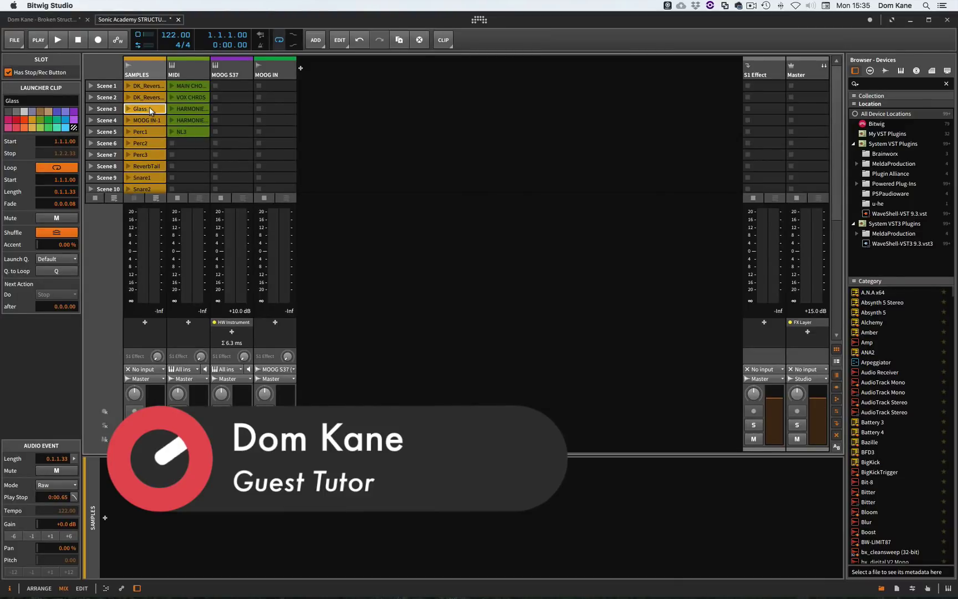
Open the MIDI track's MAIN CHORDS clip in the note editor.
left_click(188, 71)
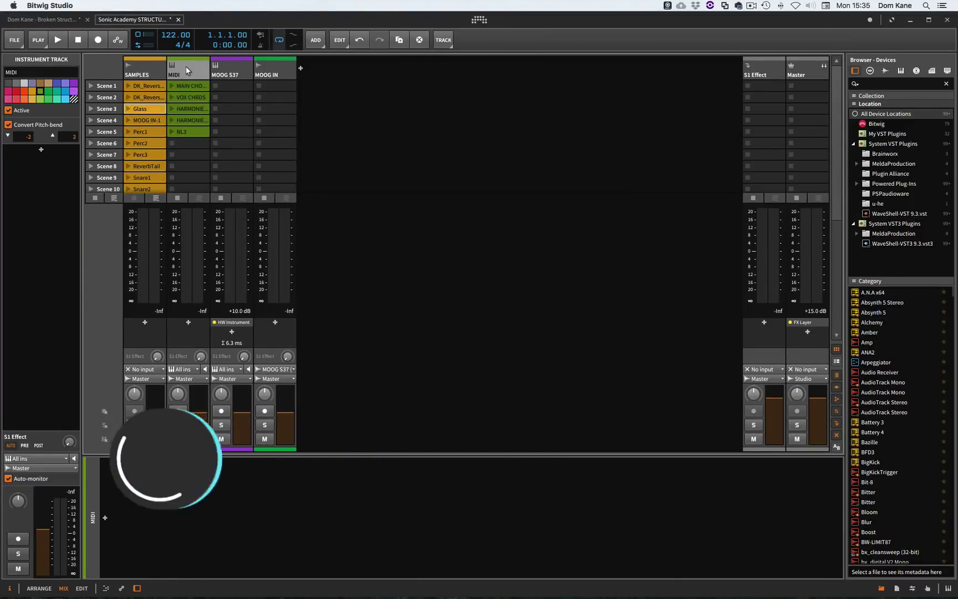
left_click(189, 86)
key("Down")
key("Down")
key("Down")
key("Down")
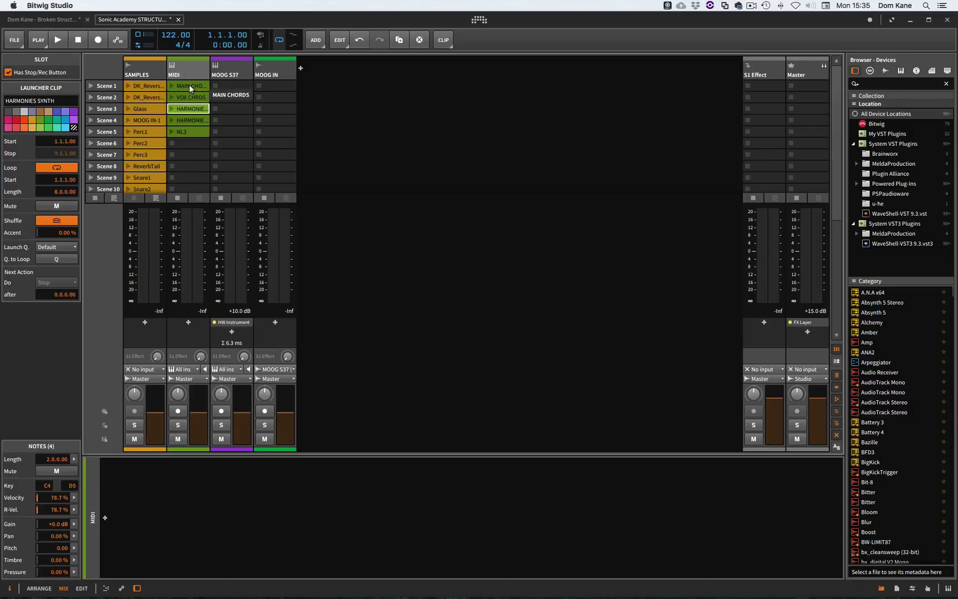
left_click(190, 84)
double_click(188, 85)
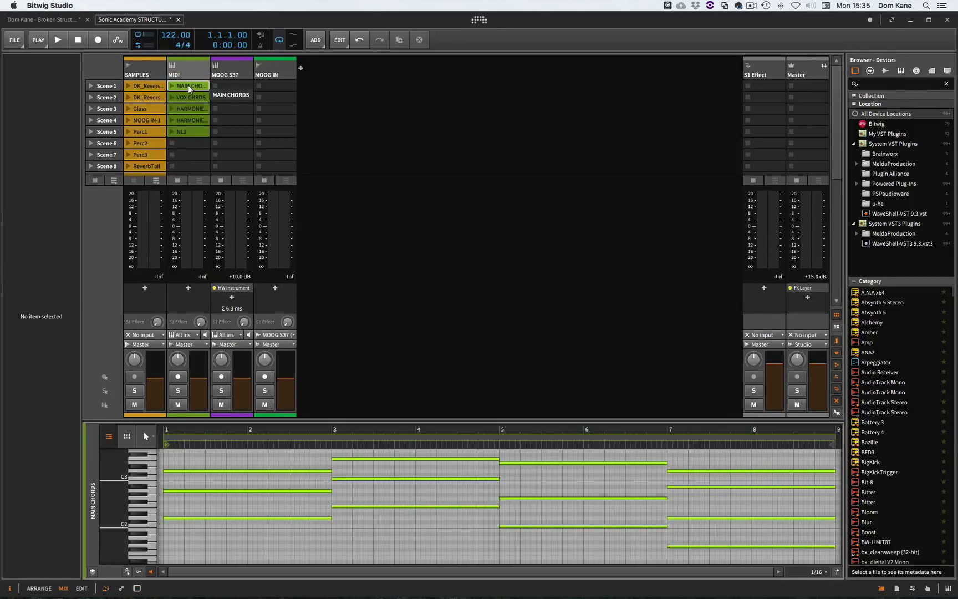
Enlarge the note editor, fit the whole chord clip in view, then return to the mixer.
key("alt+3")
scroll(348, 203, "up", 5)
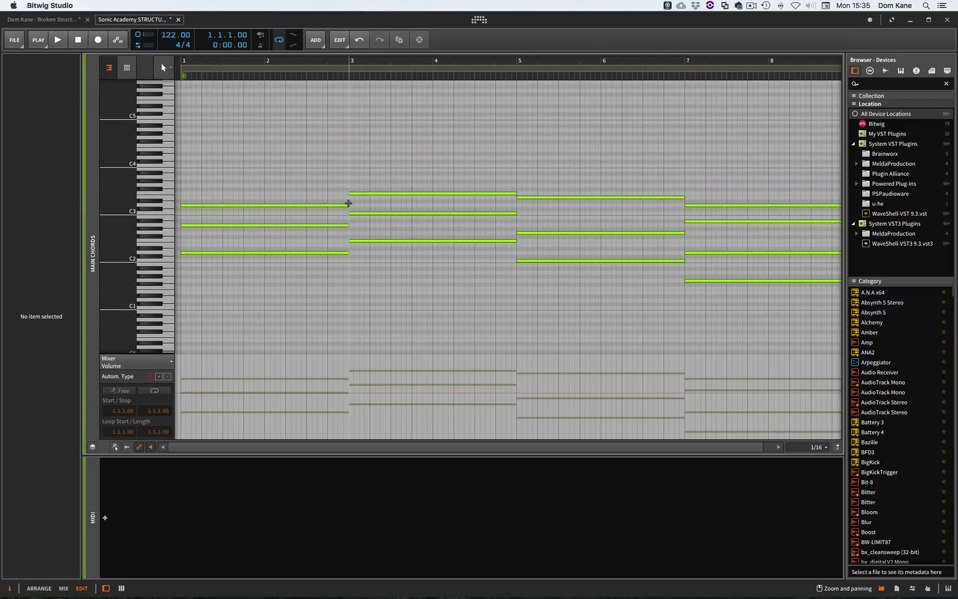
key("z")
key("alt+2")
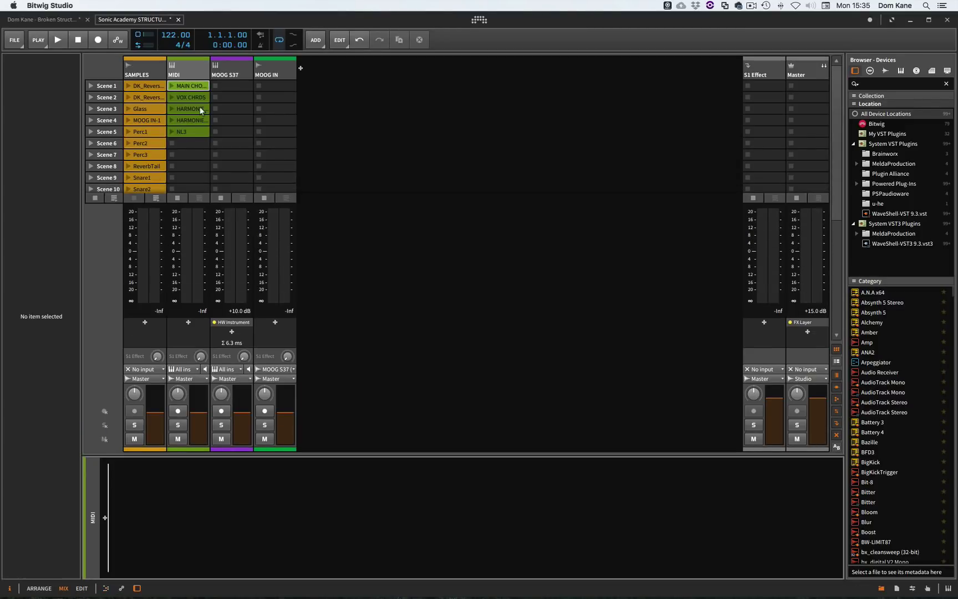
left_click(187, 88)
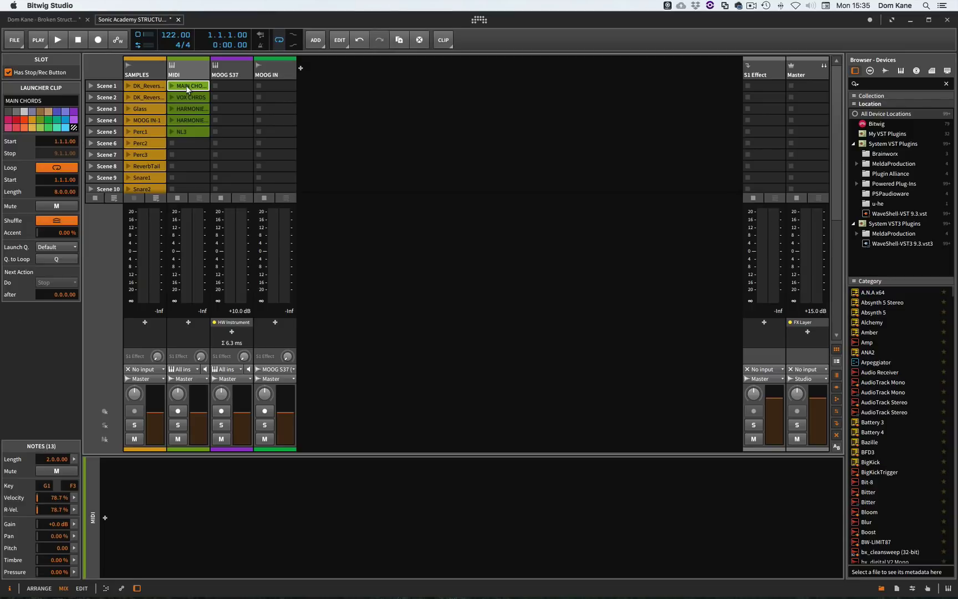
Inspect the MOOG S37 and MOOG IN tracks and view the MOOG IN-1 clip's waveform.
left_click(235, 76)
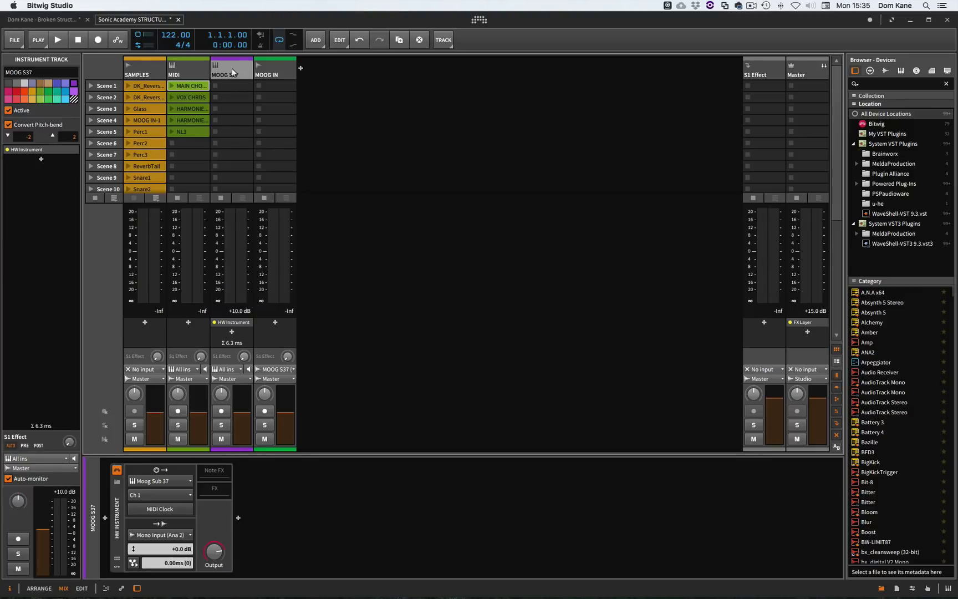
left_click(282, 70)
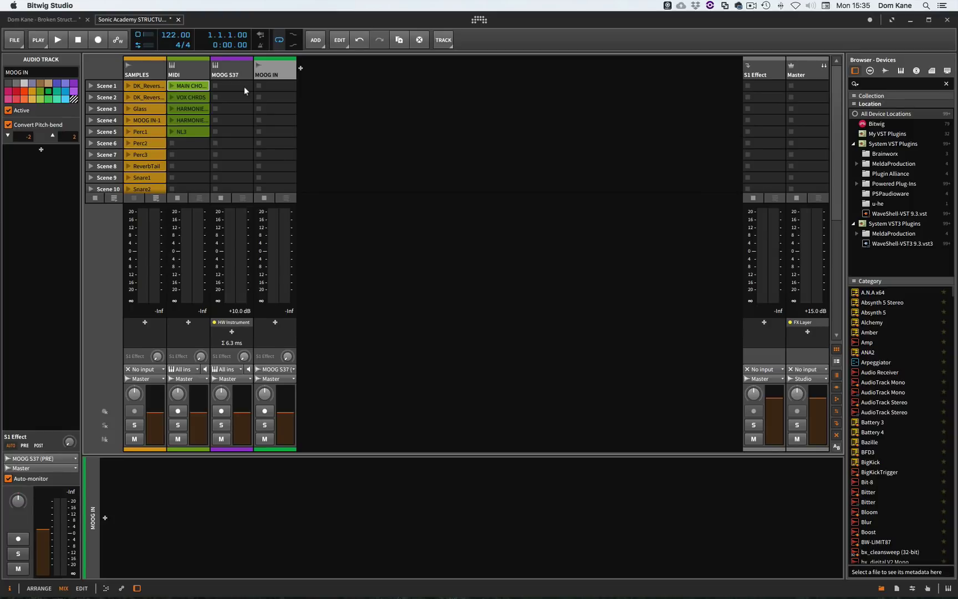
left_click(144, 118)
double_click(144, 118)
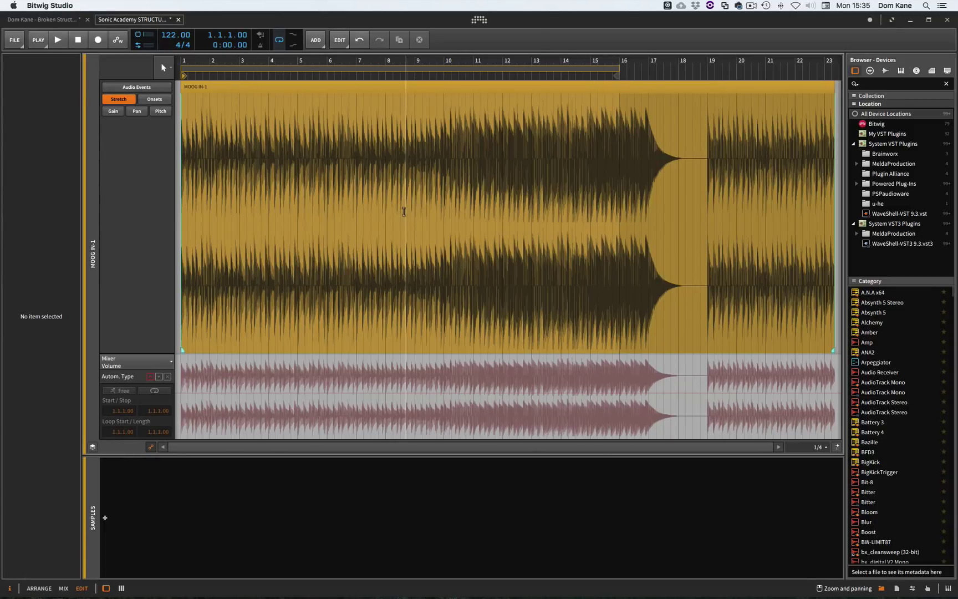
key("alt+2")
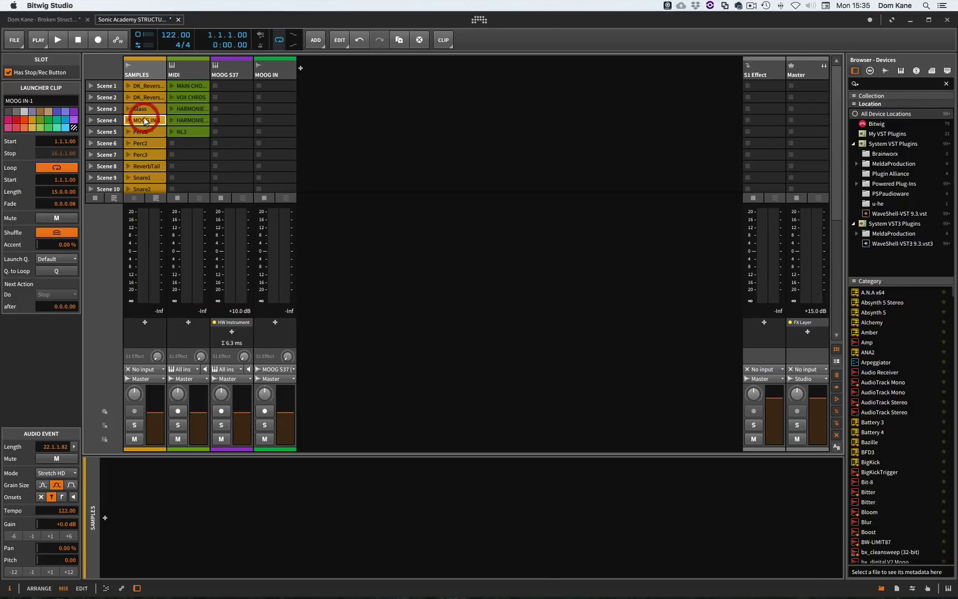
Delete the MOOG S37 and MOOG IN tracks, then check Arrange view and return to Mix.
left_click(234, 67)
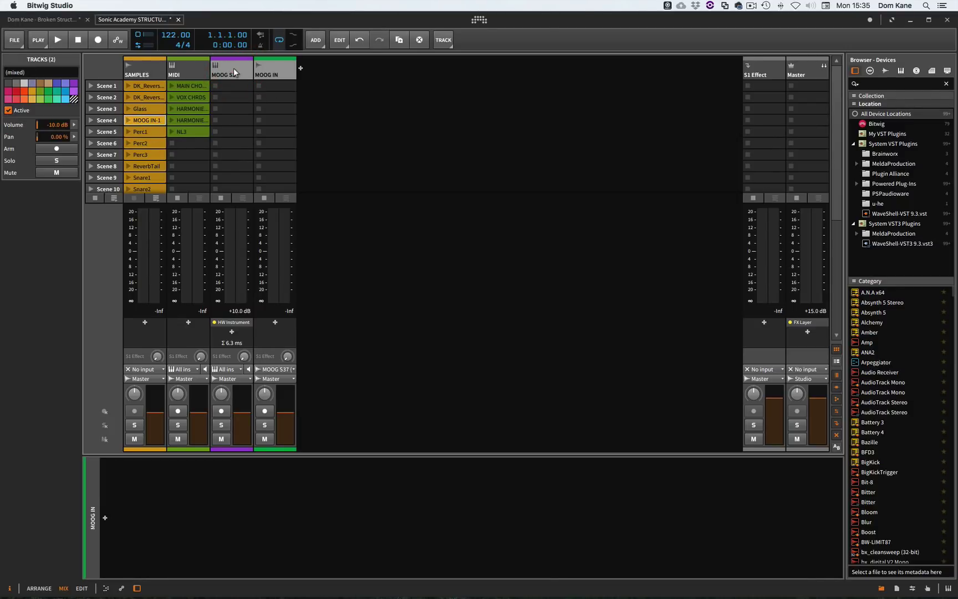
key("Delete")
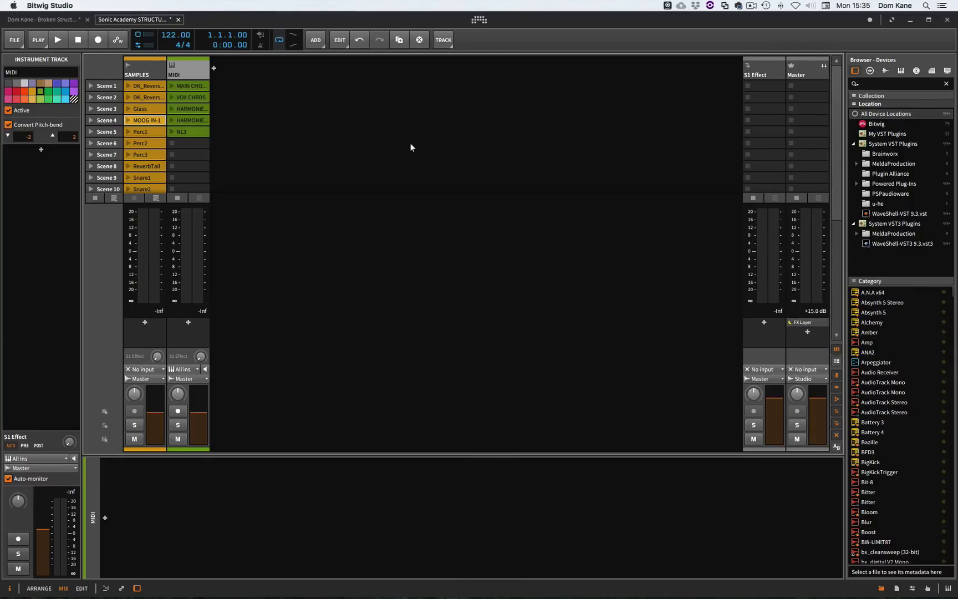
key("alt+1")
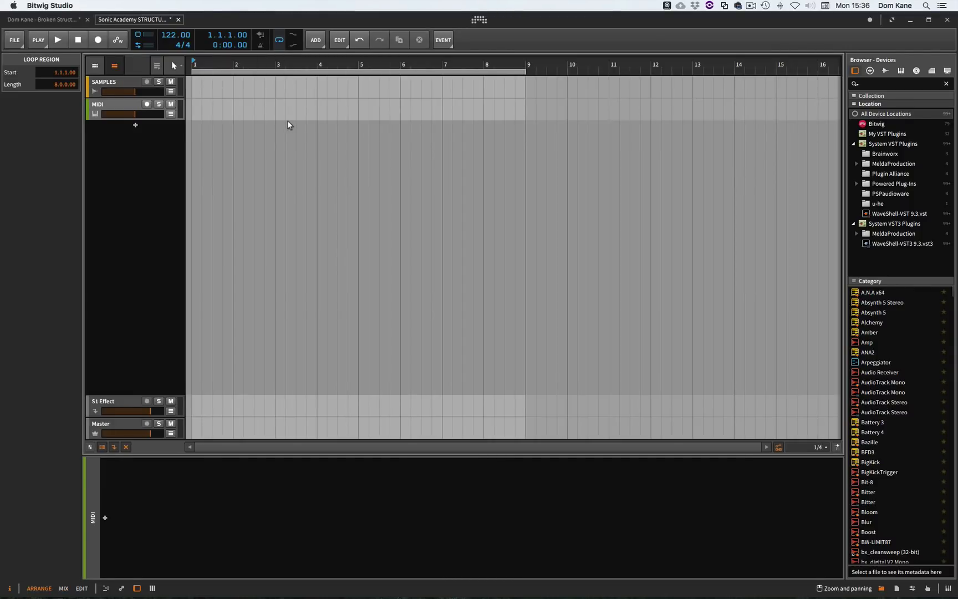
key("alt+2")
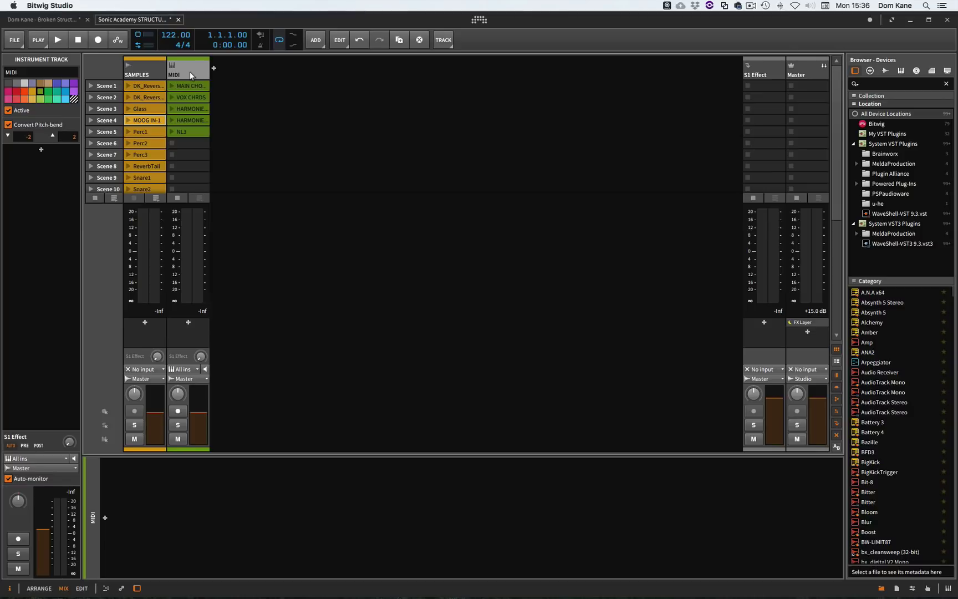
Add a new instrument track and move MAIN CHORDS into its Scene 1 slot.
key("super+t")
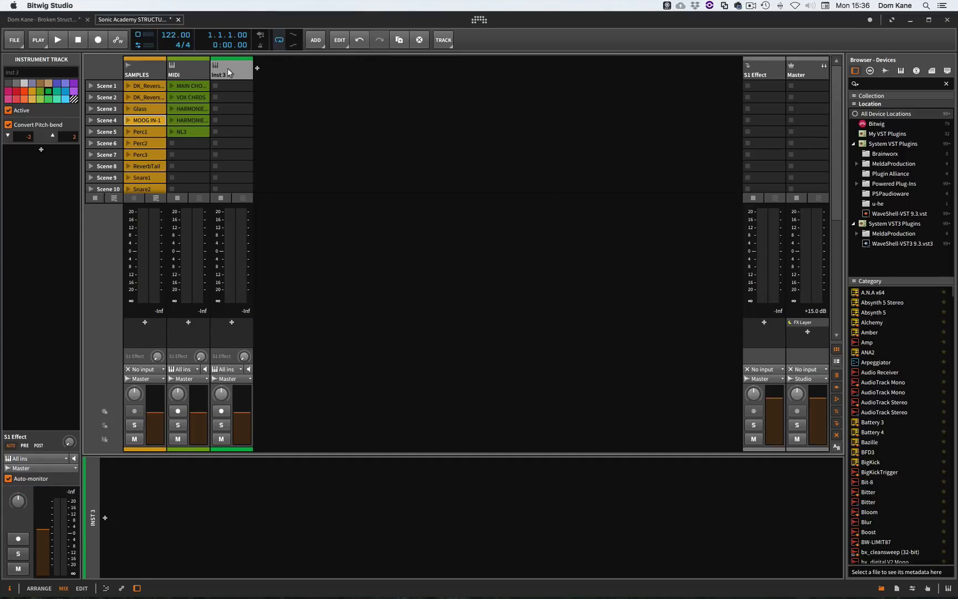
left_click(189, 84)
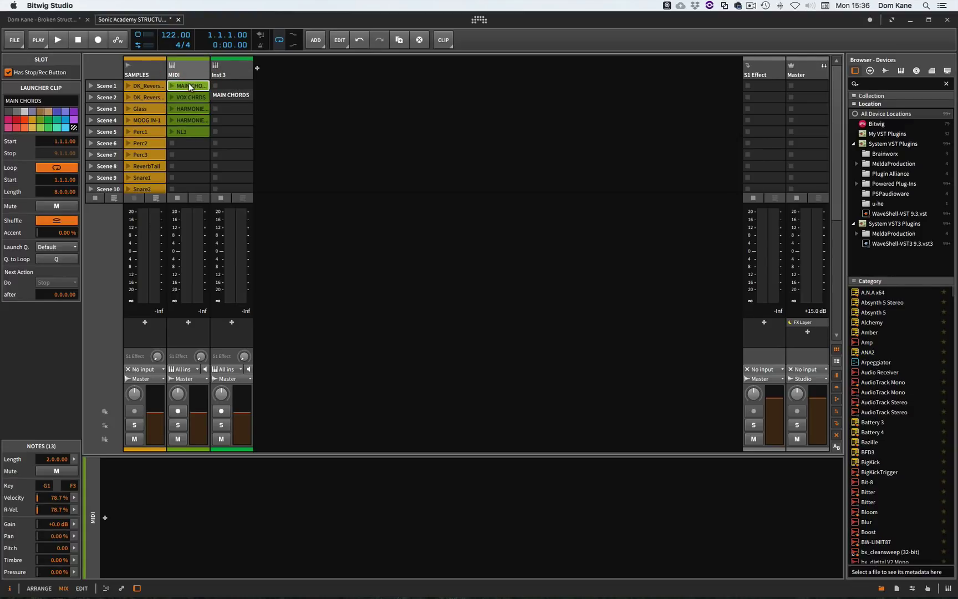
left_click(183, 86)
left_click(181, 87)
left_click_drag(181, 88, 229, 84)
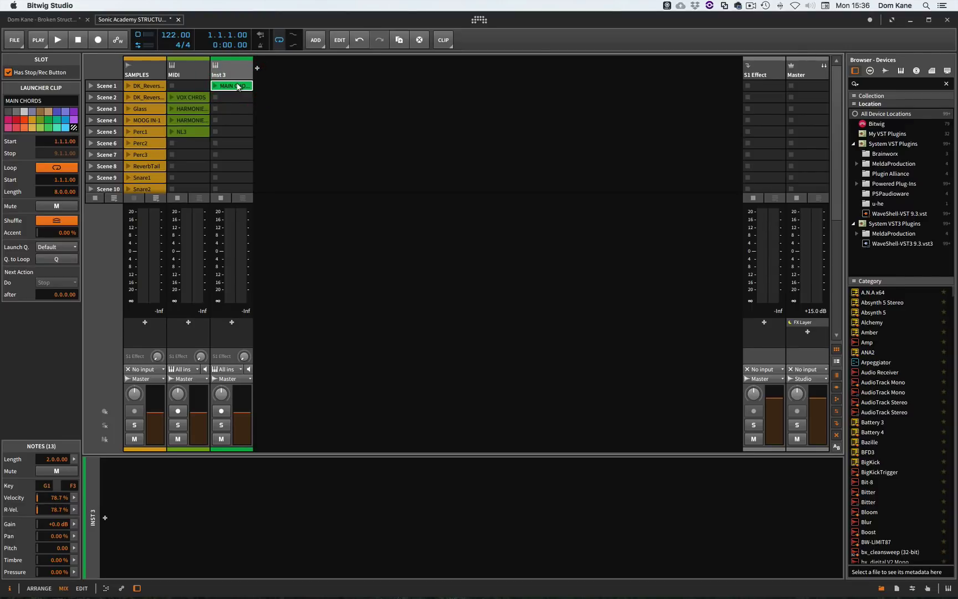
Load the ANA2 synth from the device browser onto the new Inst 3 track.
left_click(223, 71)
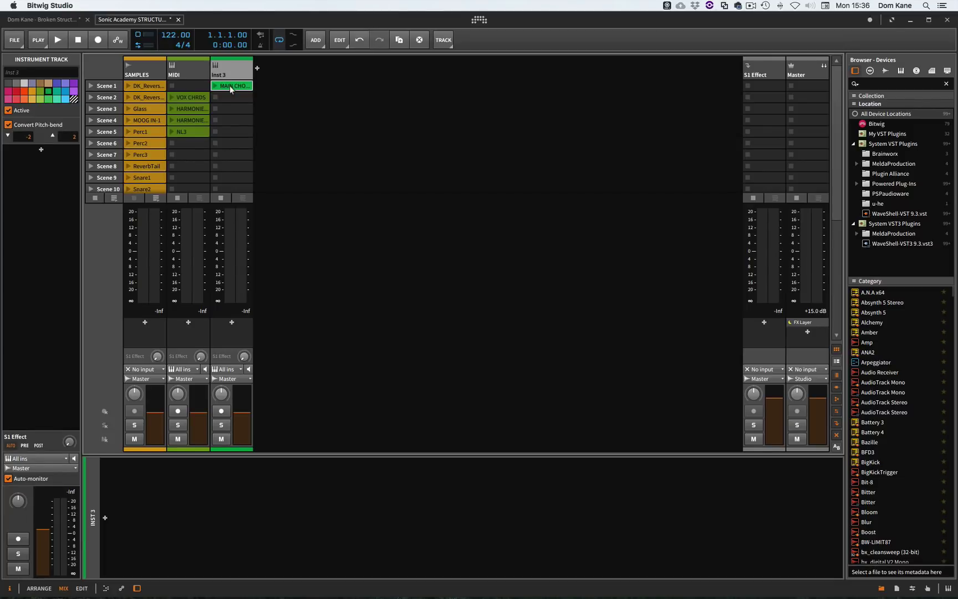
left_click(230, 86)
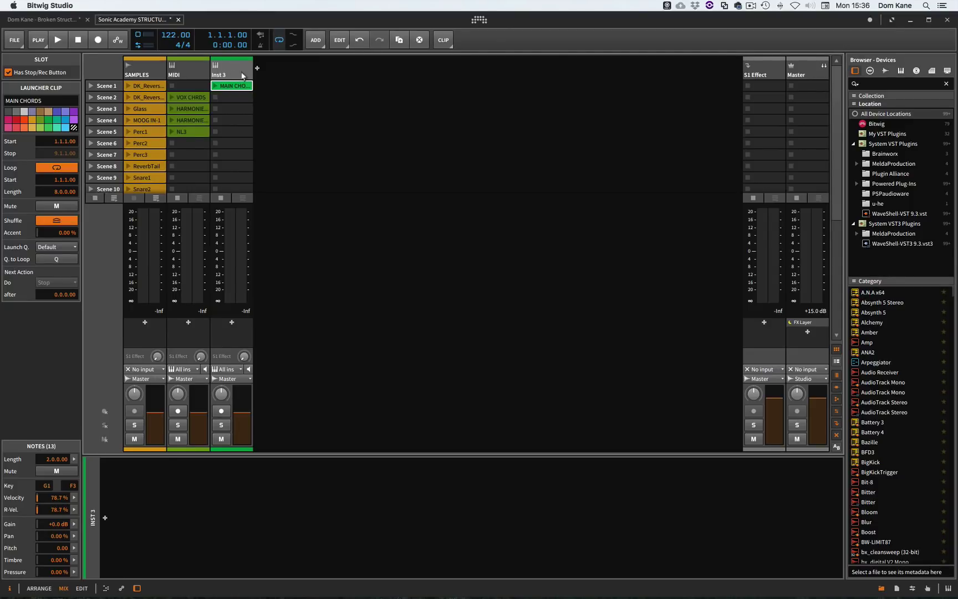
left_click_drag(869, 353, 233, 133)
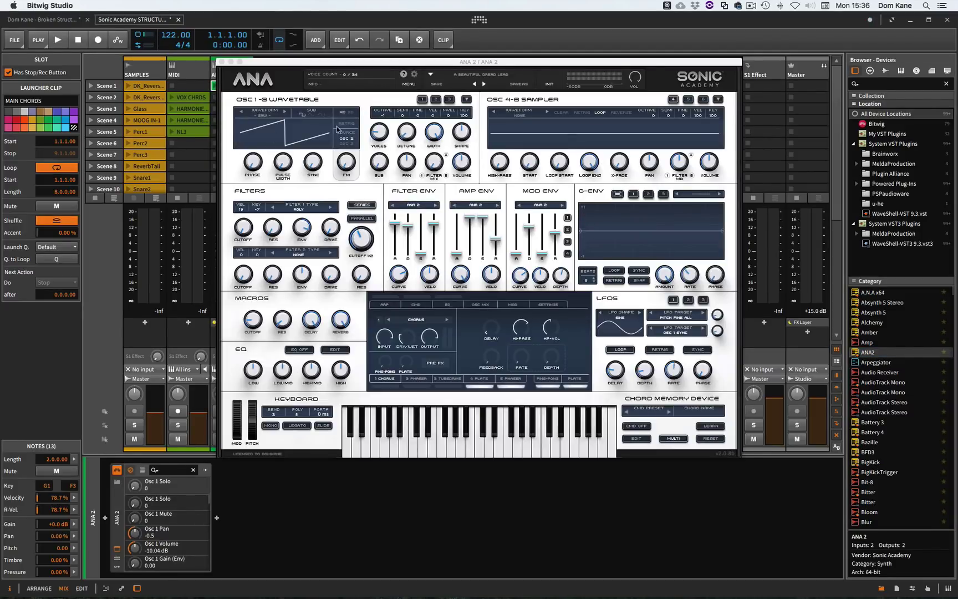
Reset ANA 2 to INIT PRESET and launch the MAIN CHORDS clip through it.
left_click(411, 85)
left_click(410, 86)
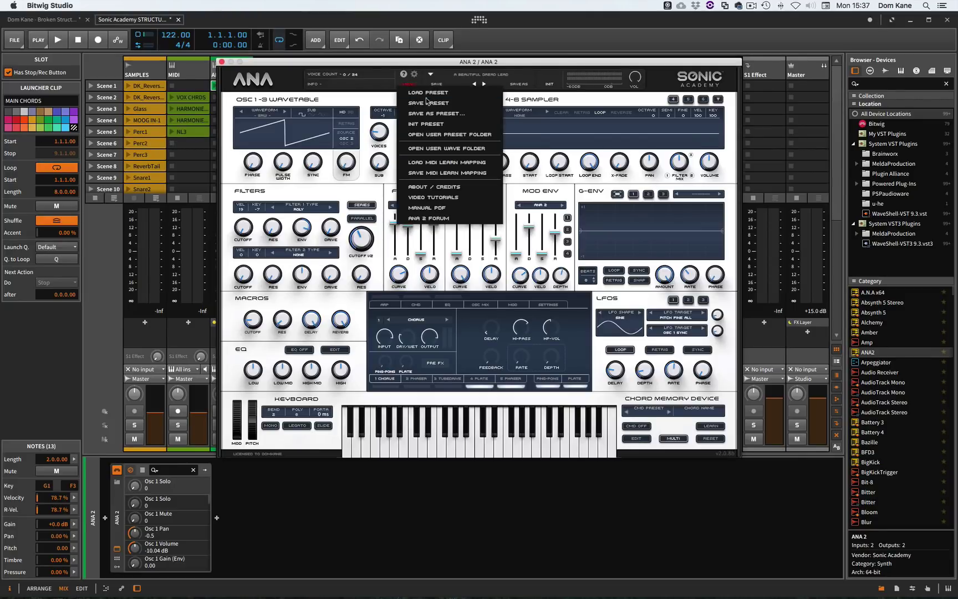
left_click(428, 123)
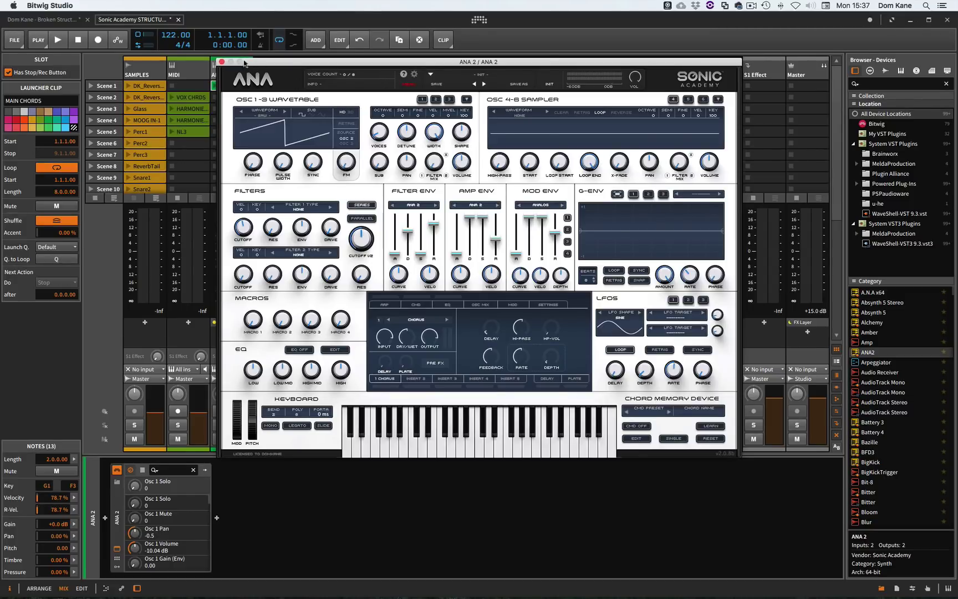
left_click_drag(249, 63, 336, 50)
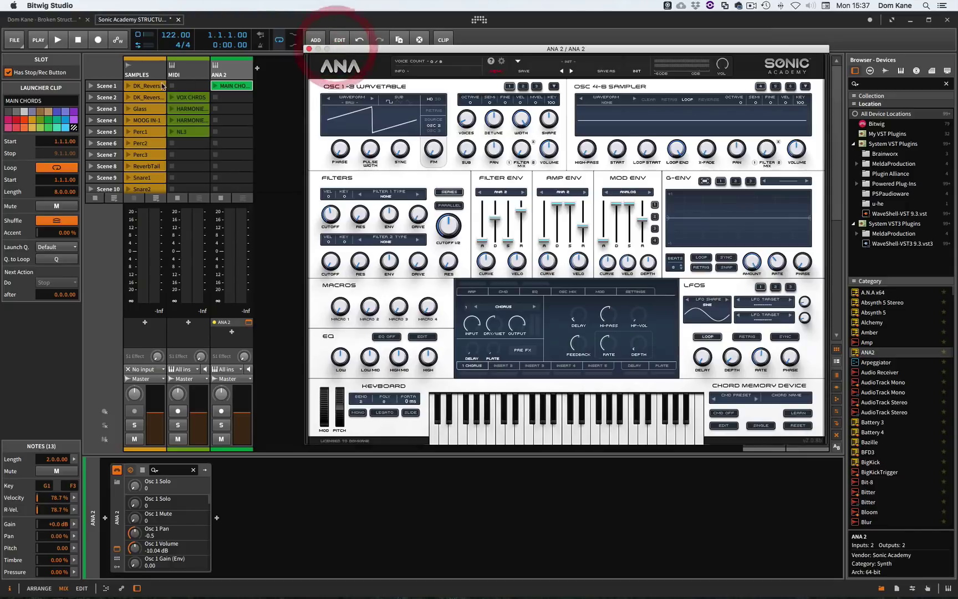
left_click(215, 88)
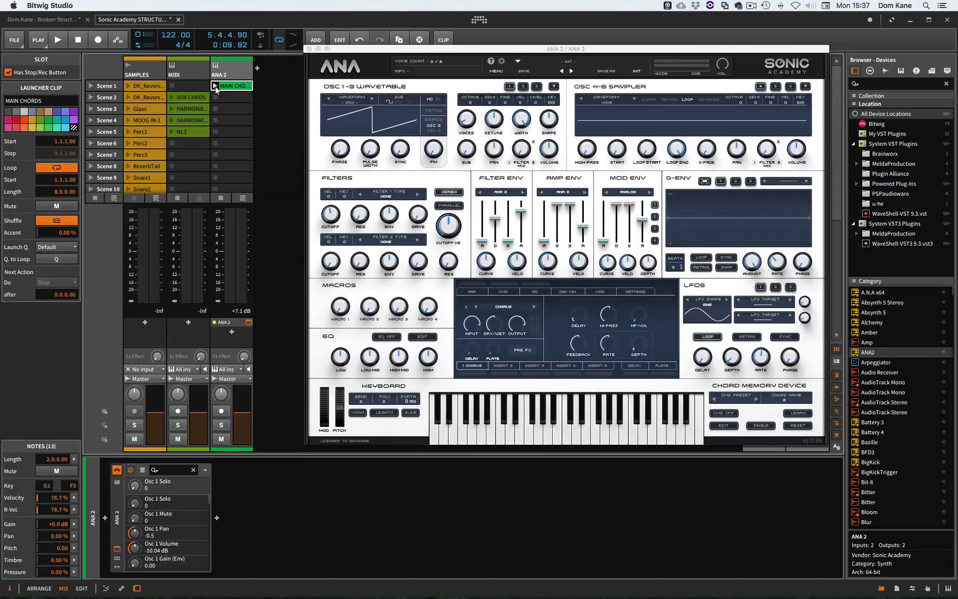
Arm the ANA 2 track, play MAIN CHORDS through the default saw sound, then stop.
left_click(222, 411)
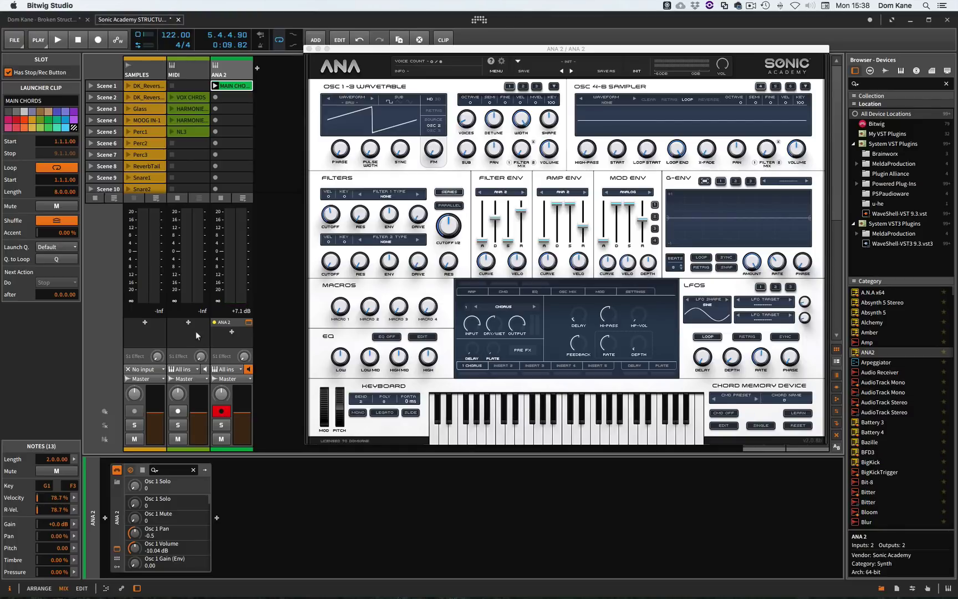
left_click(237, 87)
left_click(216, 86)
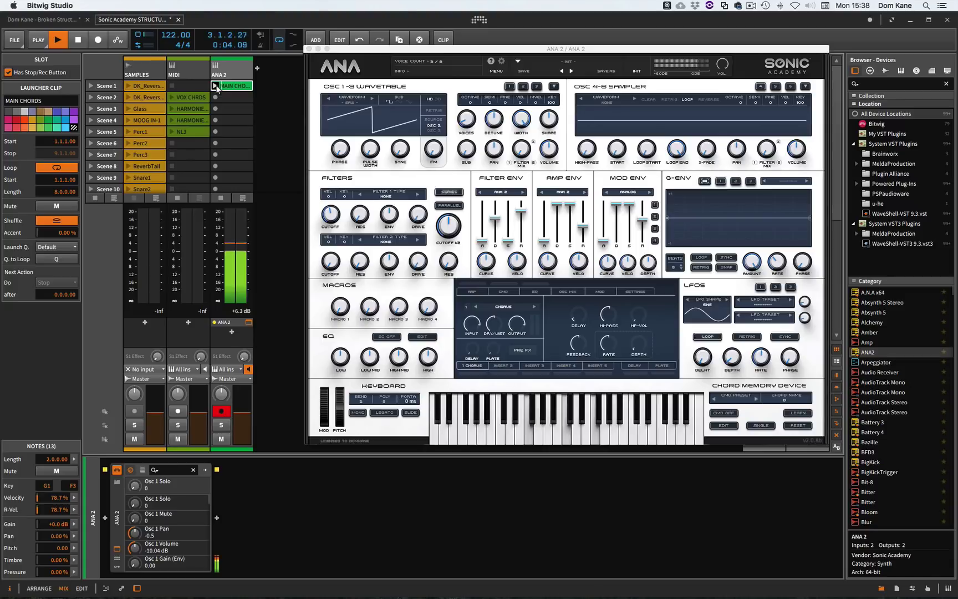
key("space")
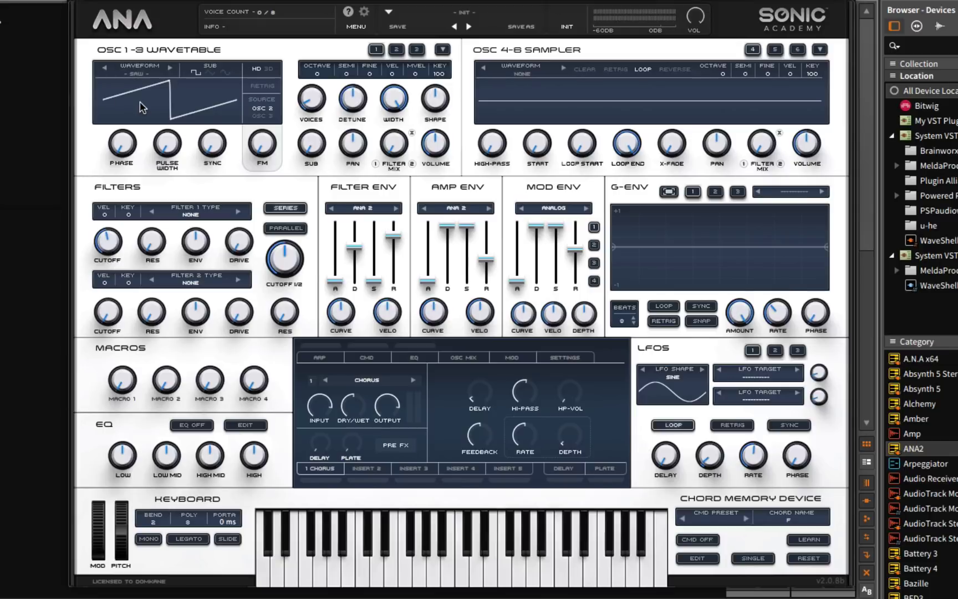
Set oscillator 1 to two unison voices with detune lowered to about 34%.
left_click(313, 102)
left_click_drag(312, 100, 311, 86)
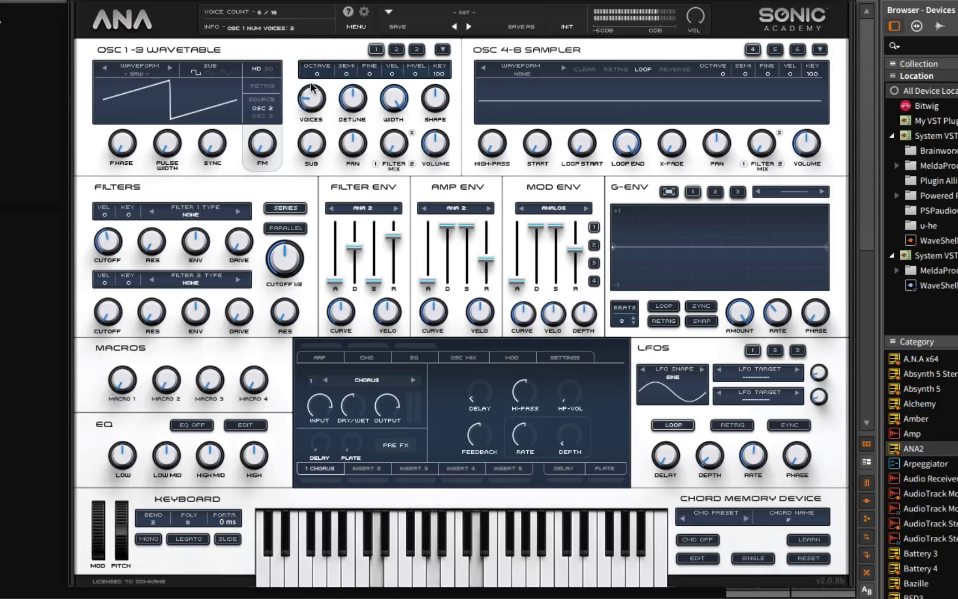
left_click(354, 108)
left_click_drag(353, 108, 355, 136)
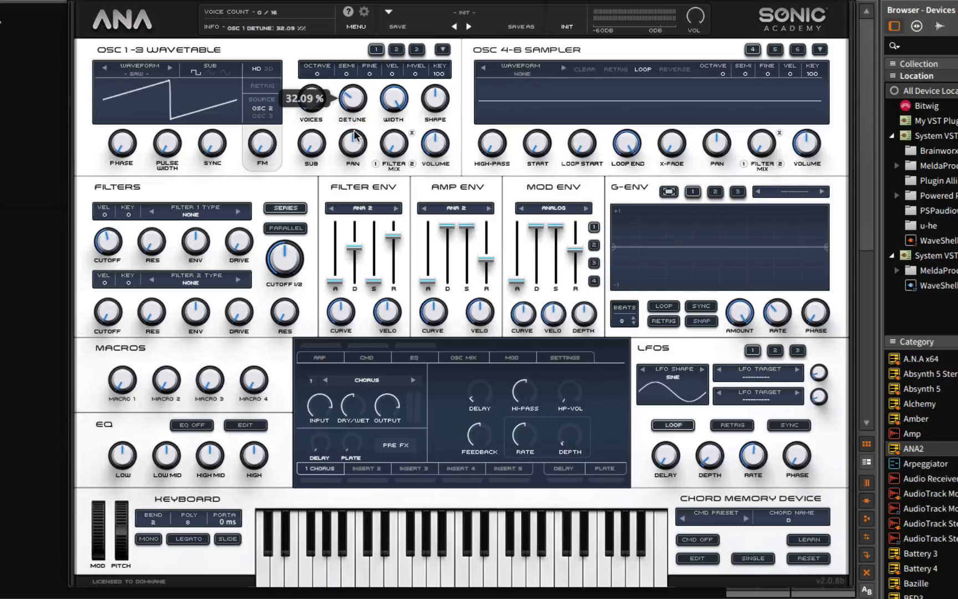
left_click(355, 135)
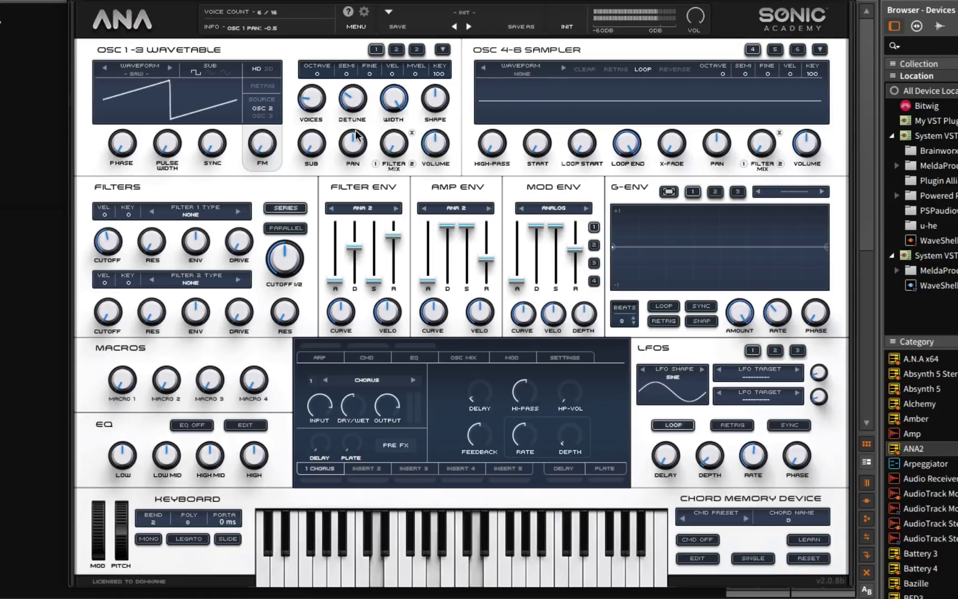
Raise oscillator 2's unison voices and set its fine tuning to 11.
left_click(397, 49)
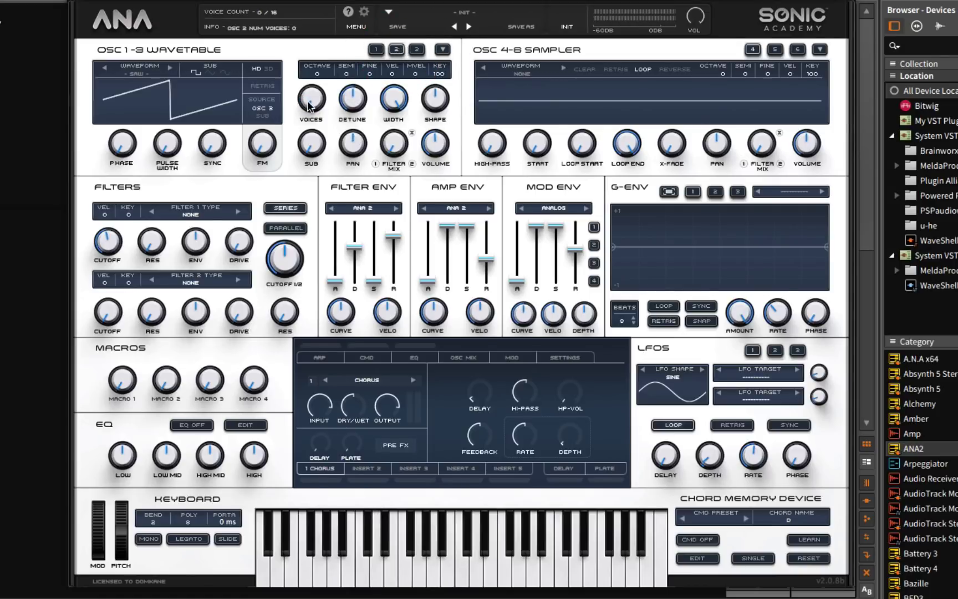
left_click_drag(311, 99, 309, 65)
left_click_drag(374, 77, 376, 55)
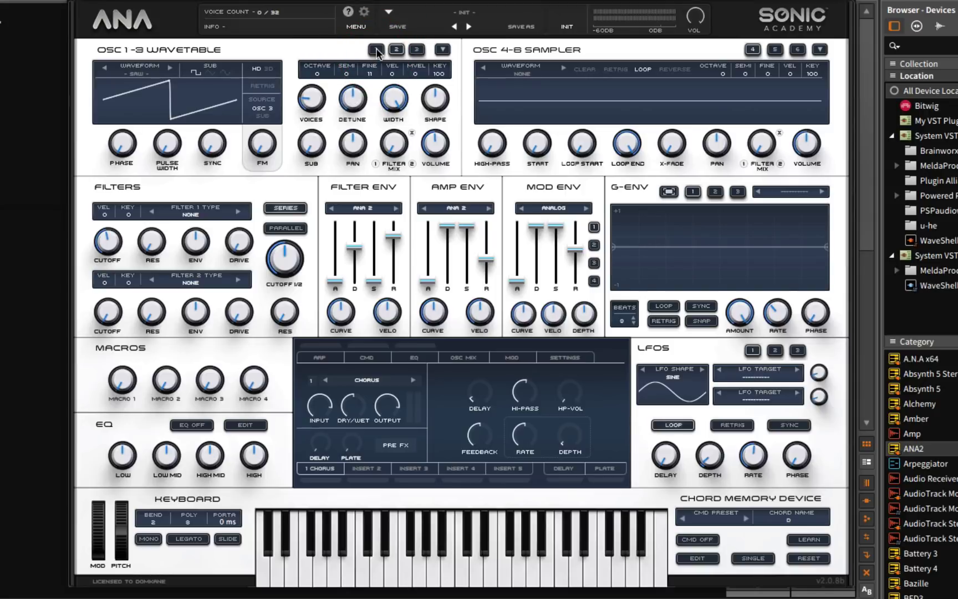
Tune oscillator 1 flat to -7 fine and cut oscillator 2's detune to about 29%.
left_click(377, 51)
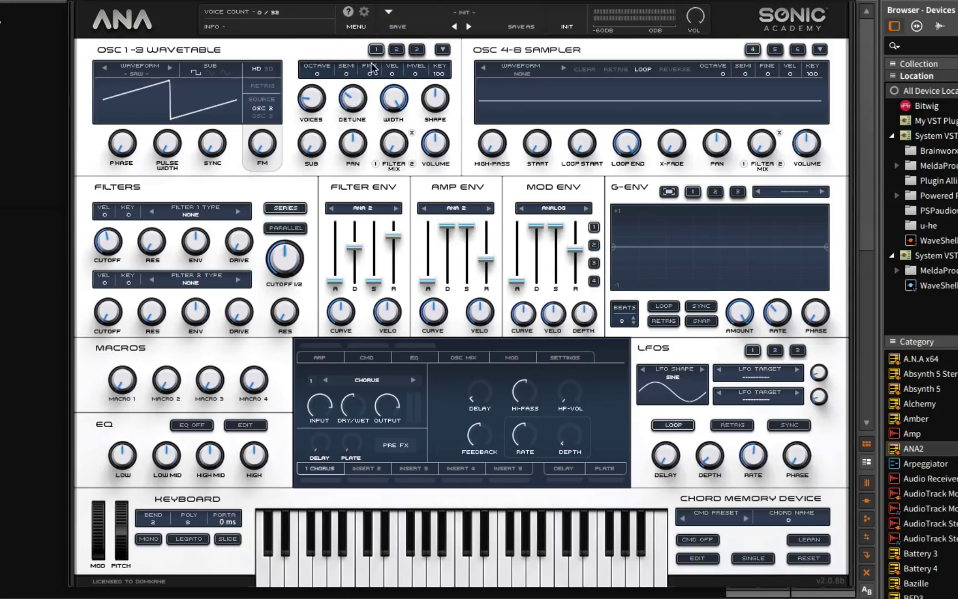
left_click_drag(370, 70, 368, 91)
left_click(396, 49)
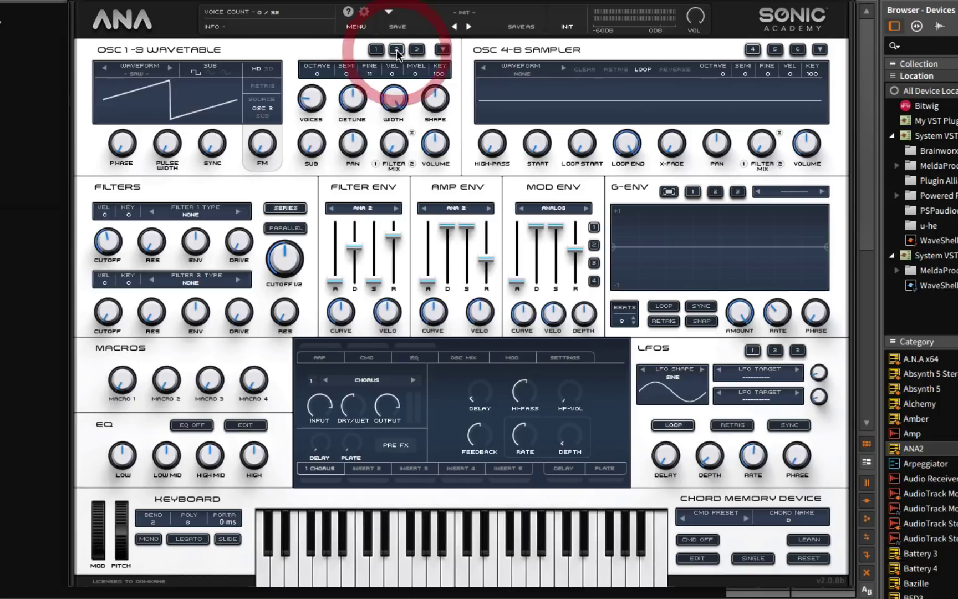
left_click(355, 100)
left_click_drag(355, 100, 351, 144)
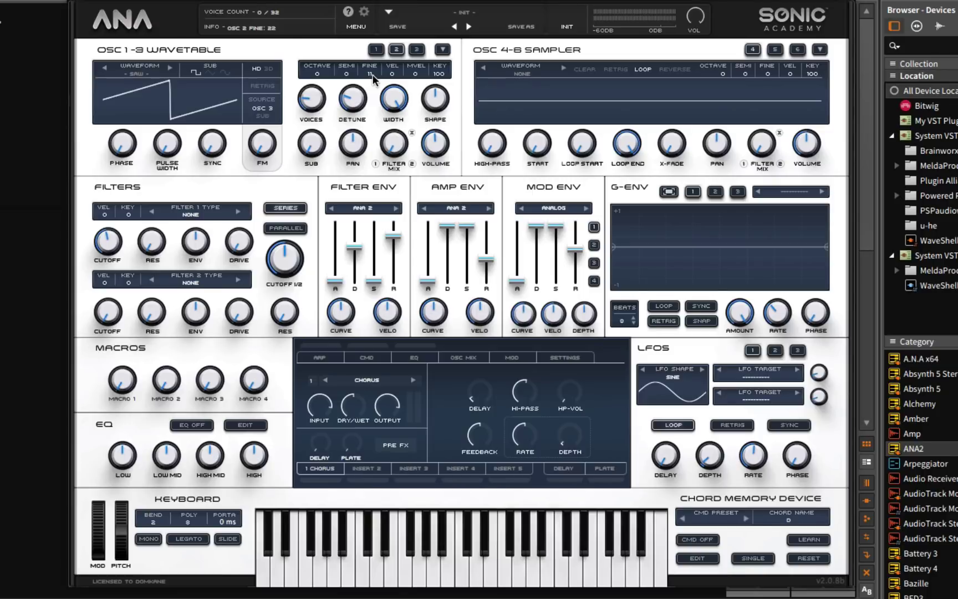
left_click(378, 50)
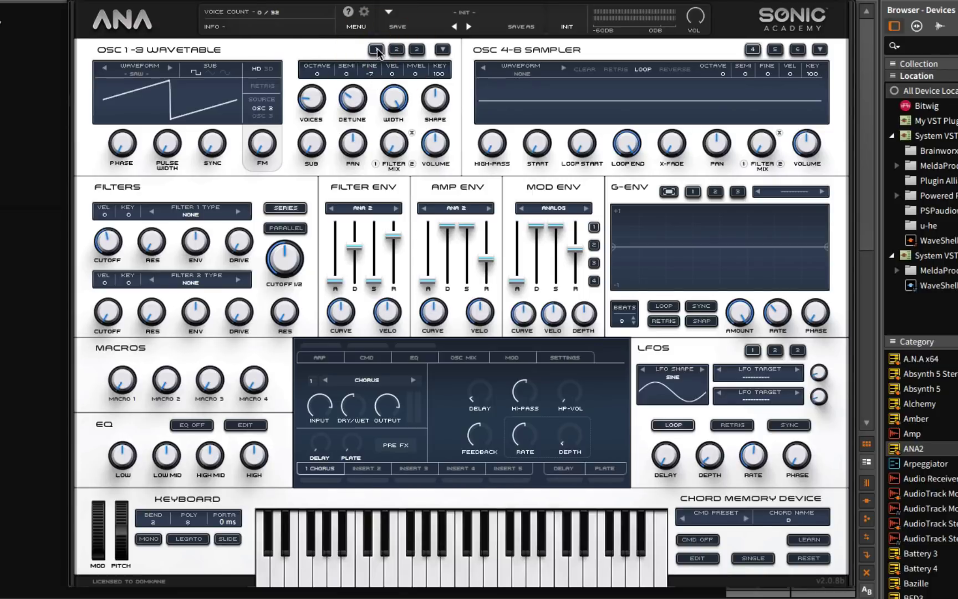
Enable Chorus at about 31% mix and add an active Hall reverb in insert 2 at about 28% wet.
left_click(318, 480)
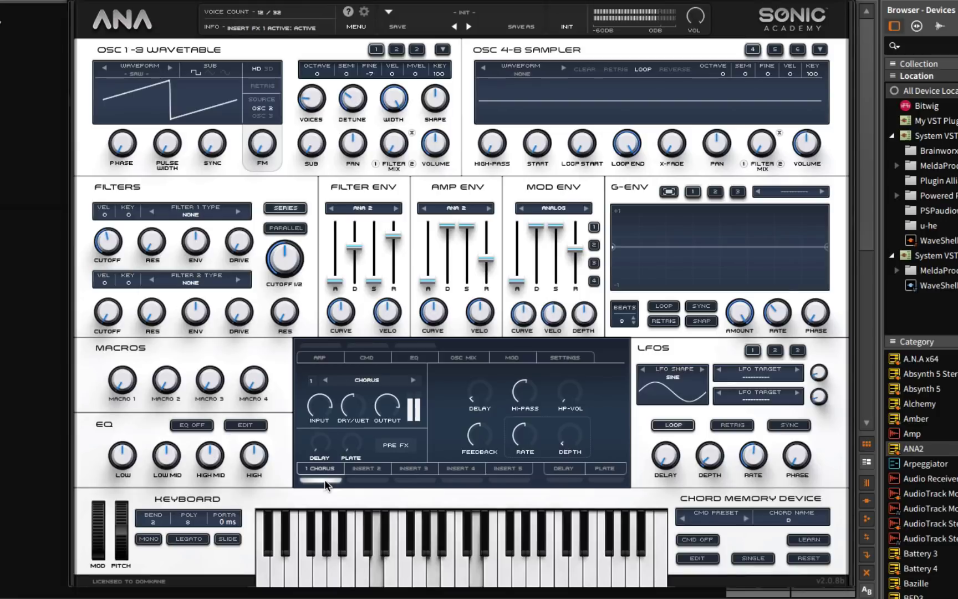
left_click_drag(353, 409, 351, 446)
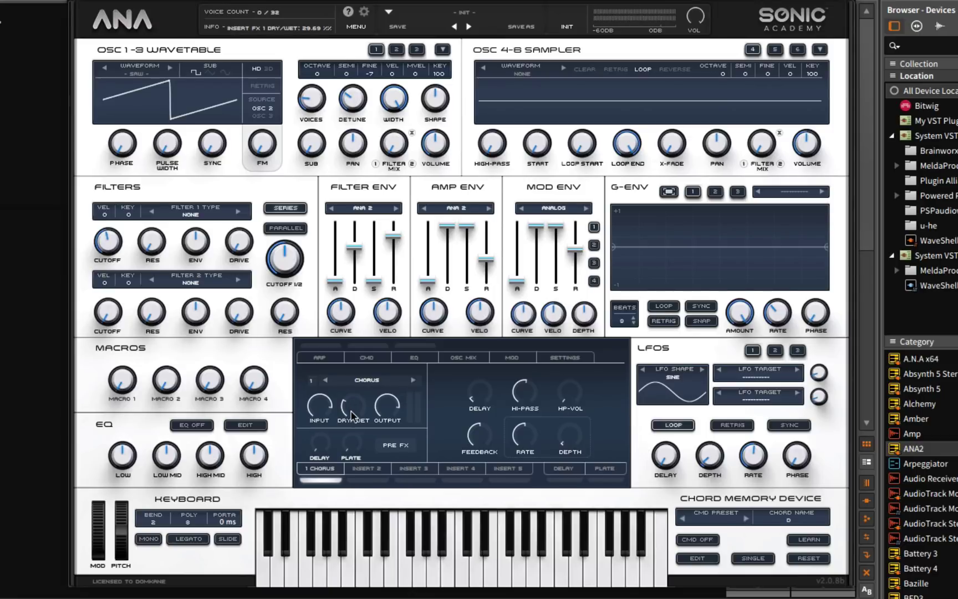
left_click(371, 467)
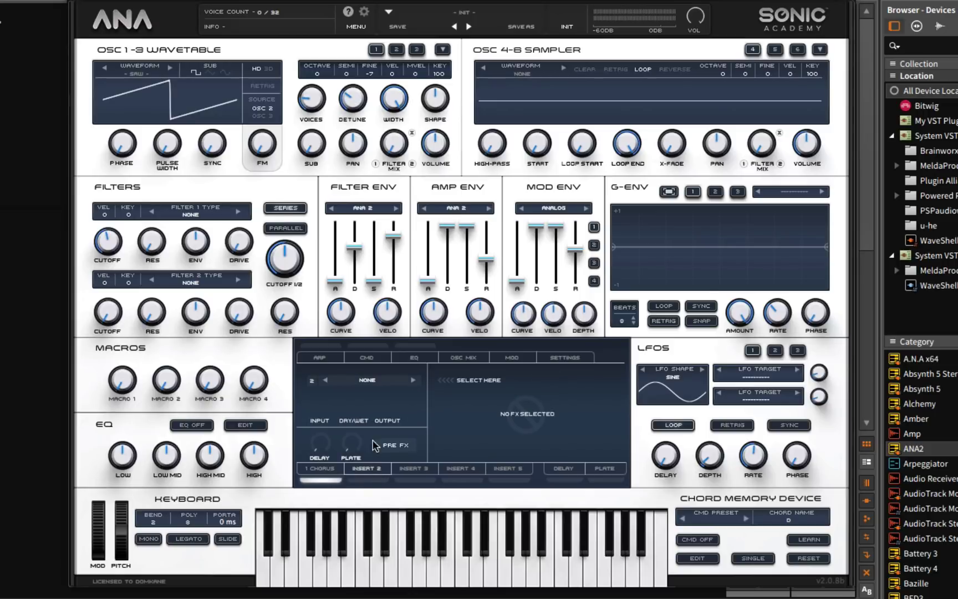
left_click(365, 381)
mouse_move(381, 411)
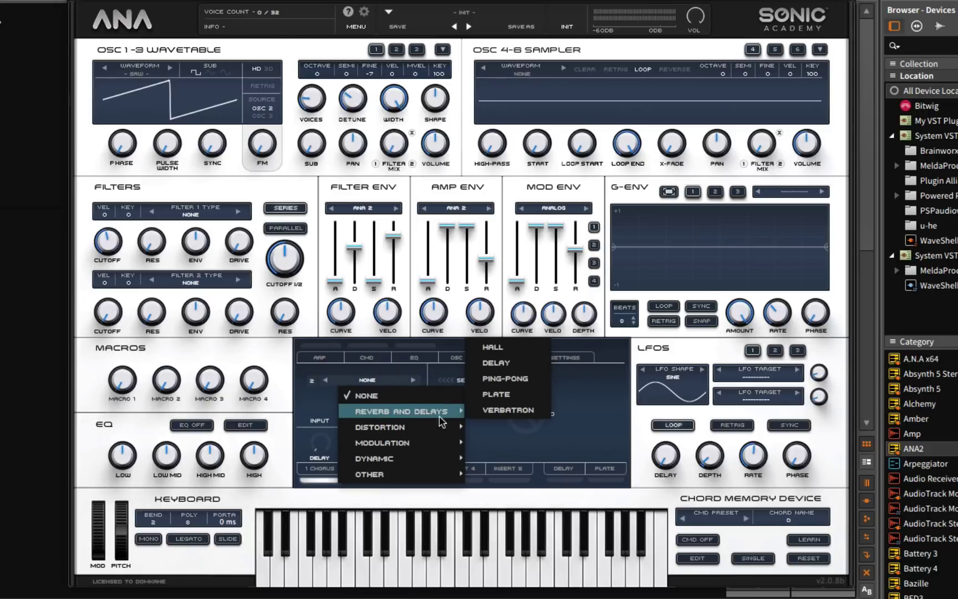
left_click(491, 348)
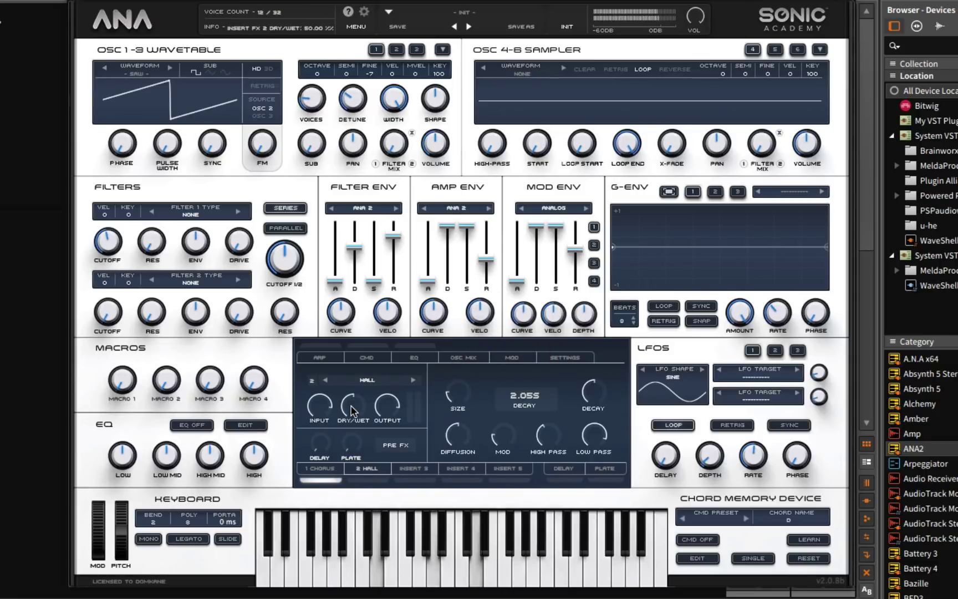
left_click_drag(351, 411, 349, 430)
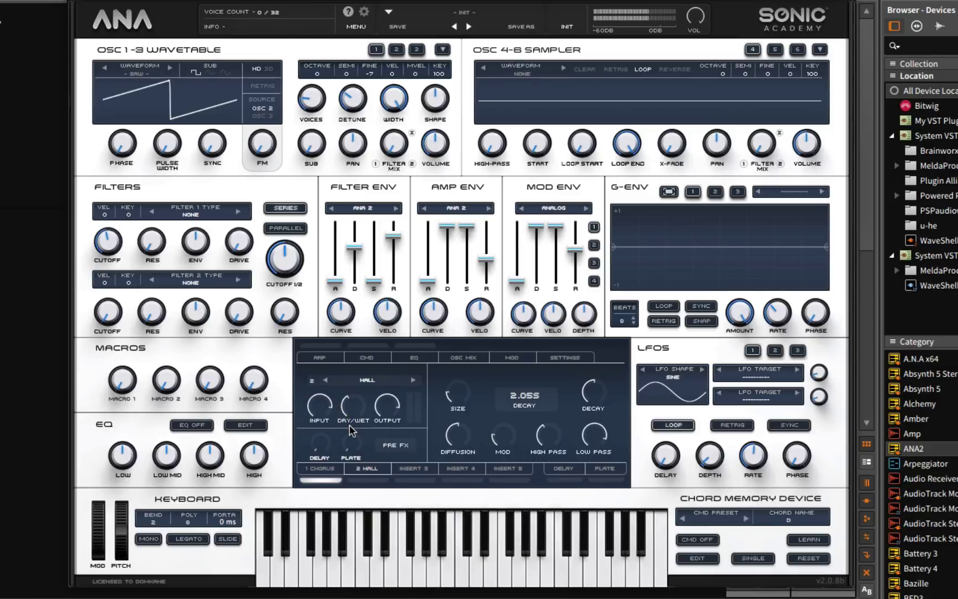
left_click(363, 481)
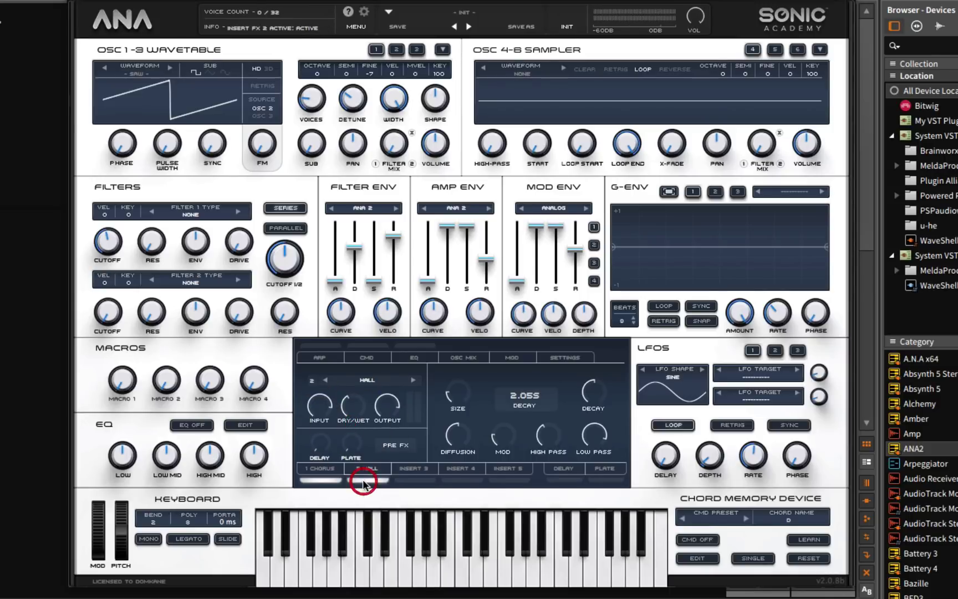
mouse_move(360, 406)
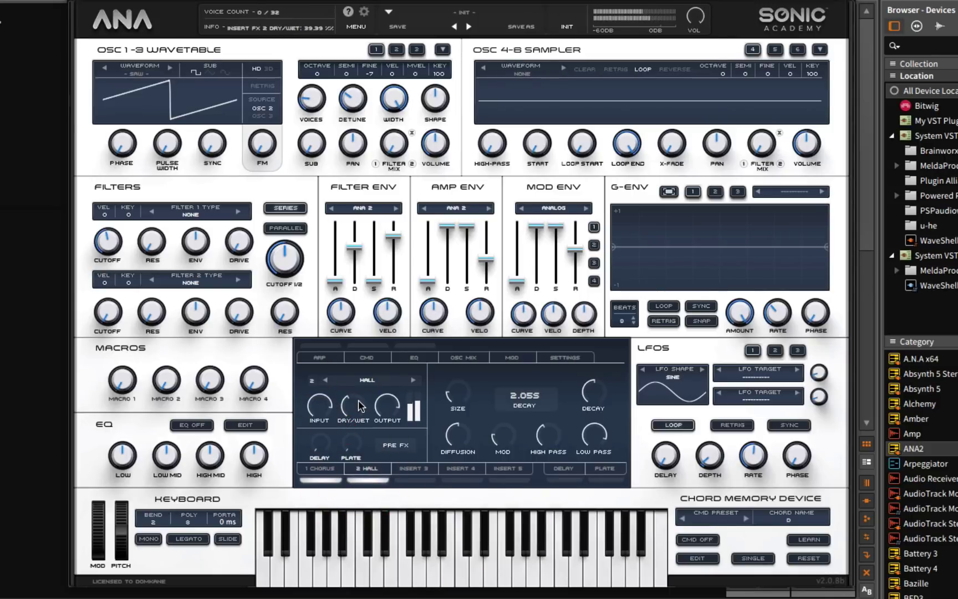
left_click_drag(357, 407, 355, 427)
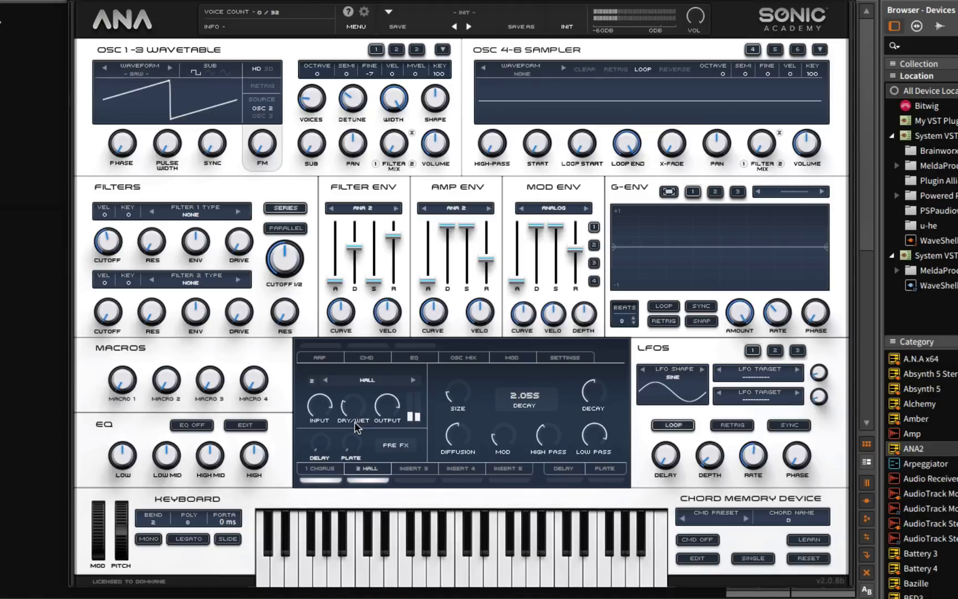
mouse_move(349, 412)
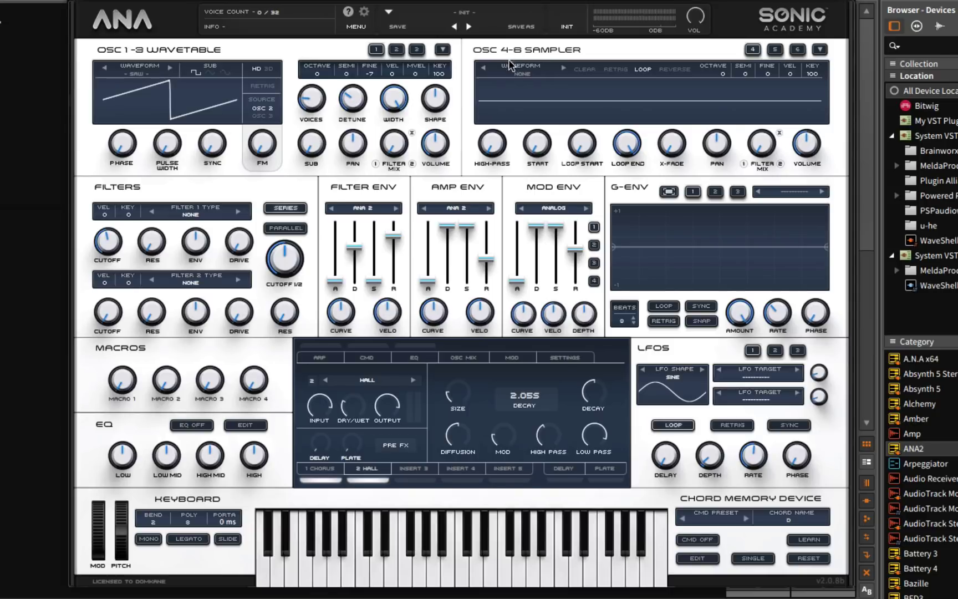
Load the White Noise sample from the Noise library into sampler oscillator 4.
left_click(520, 75)
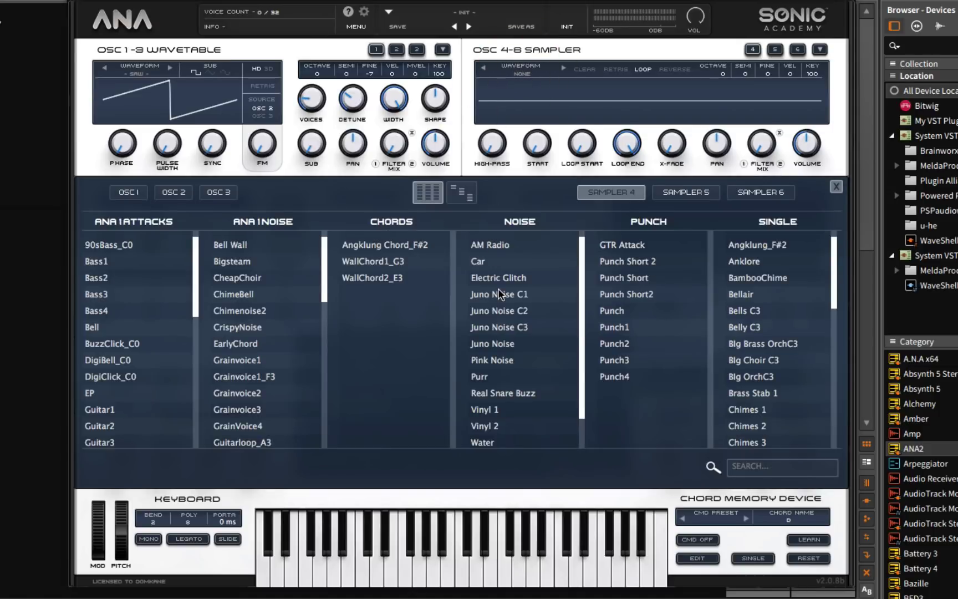
scroll(516, 333, "down", 2)
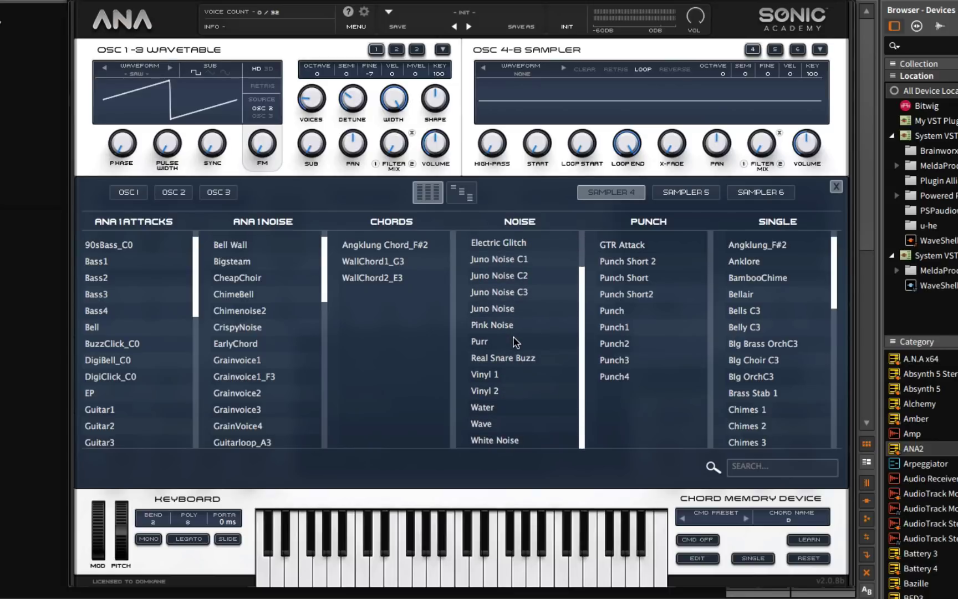
scroll(515, 341, "up", 2)
scroll(510, 398, "down", 2)
left_click(492, 438)
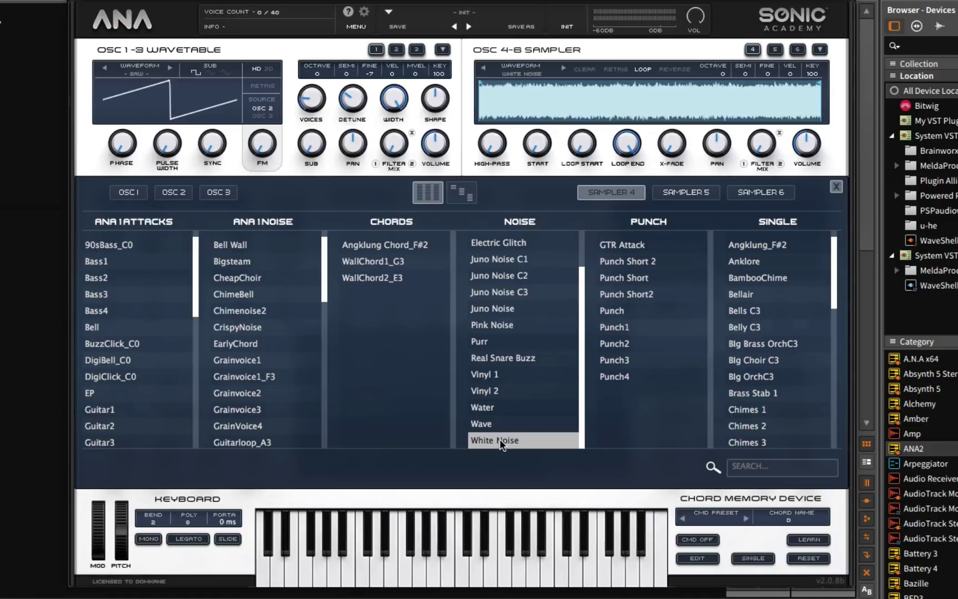
double_click(499, 439)
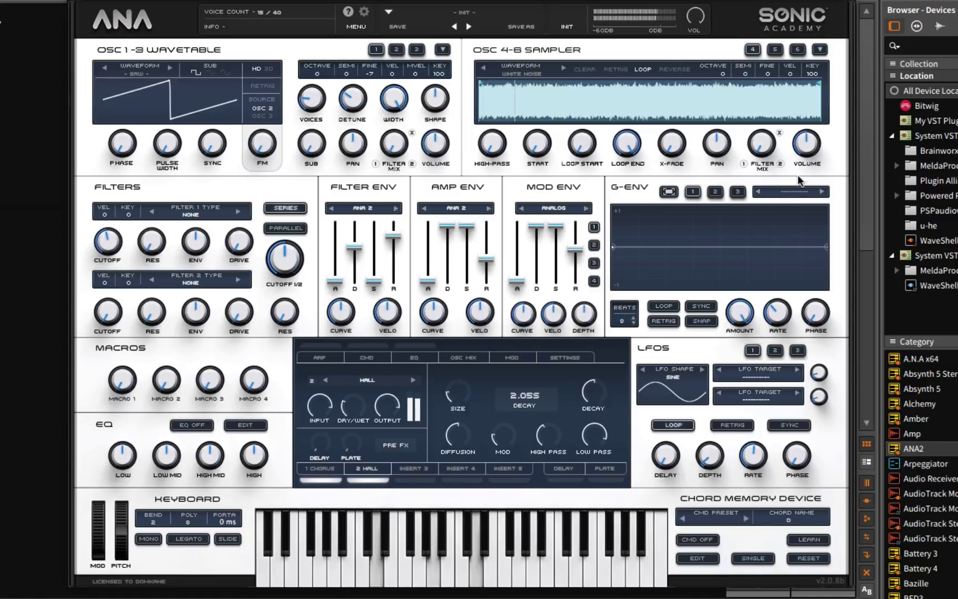
Lower sampler oscillator 4's white-noise volume from -10 dB to -19.29 dB.
left_click(807, 148)
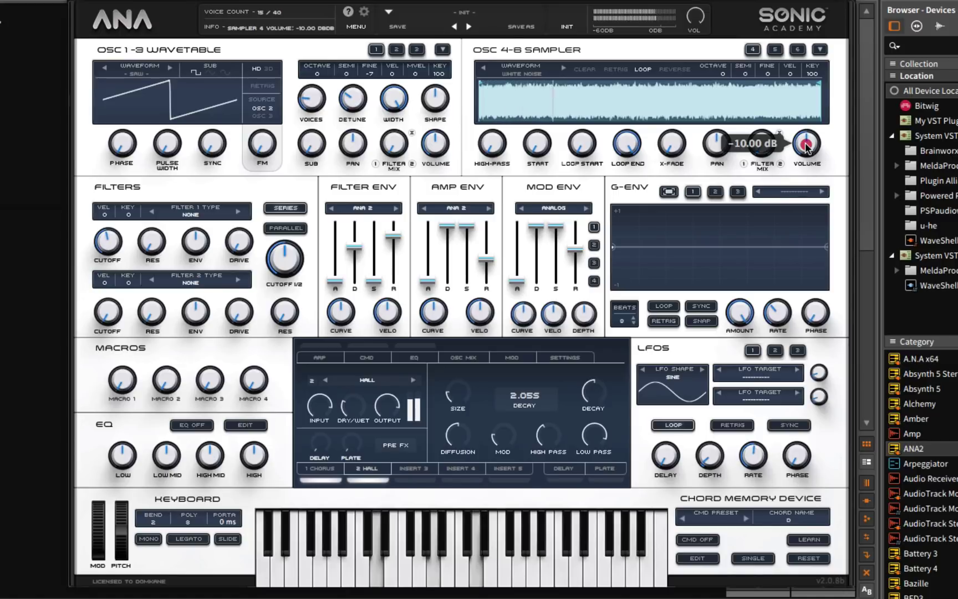
left_click_drag(807, 148, 809, 198)
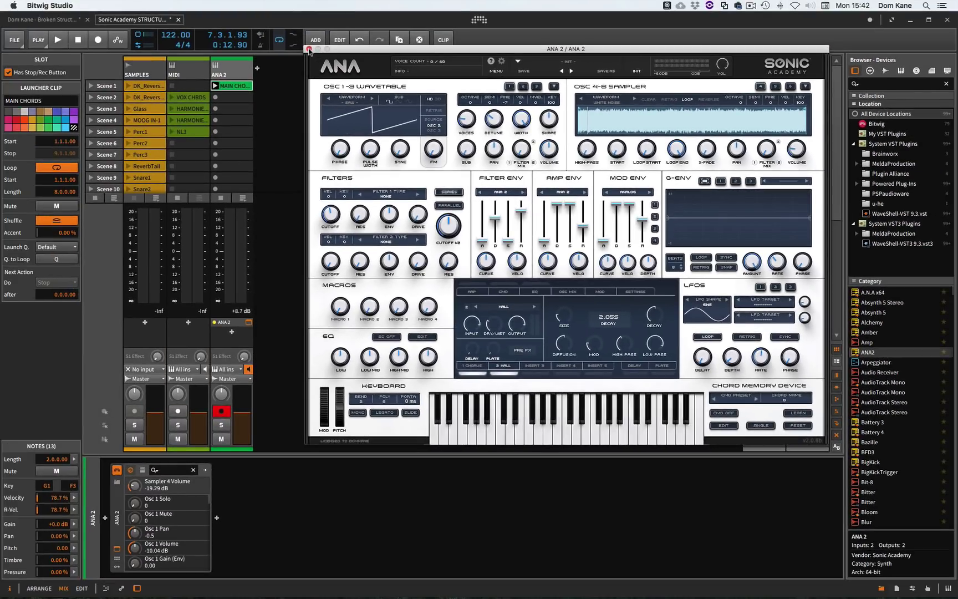
Close ANA 2 and paste the MAIN CHORDS clip at bar 1 of the ANA 2 arrangement lane.
left_click(309, 50)
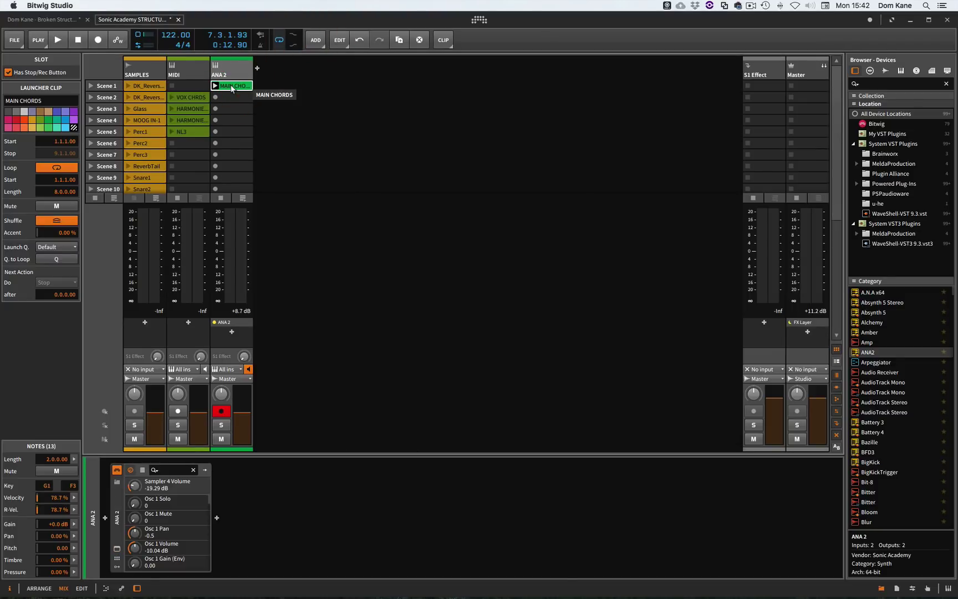
key("alt+1")
left_click(191, 133)
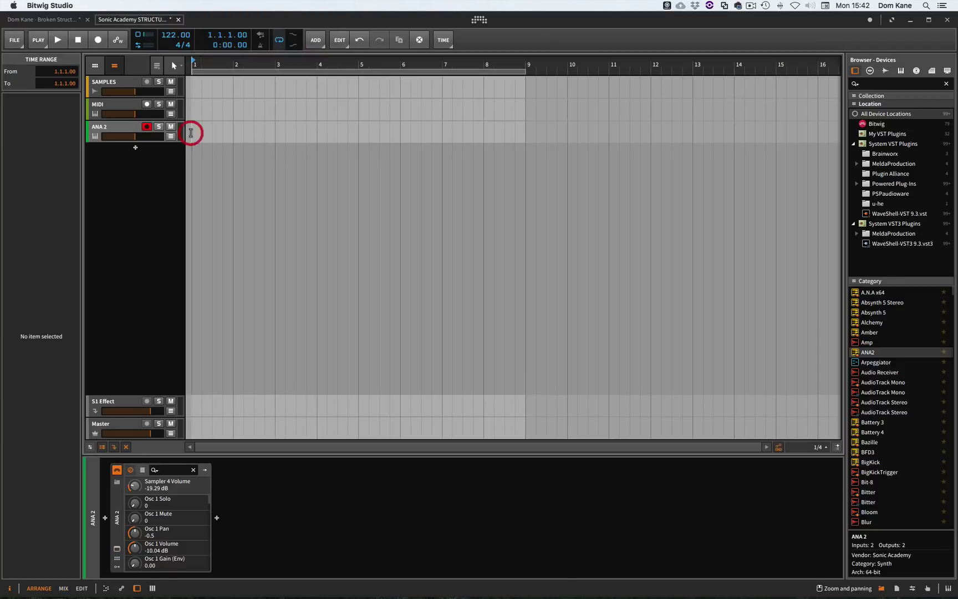
key("super+v")
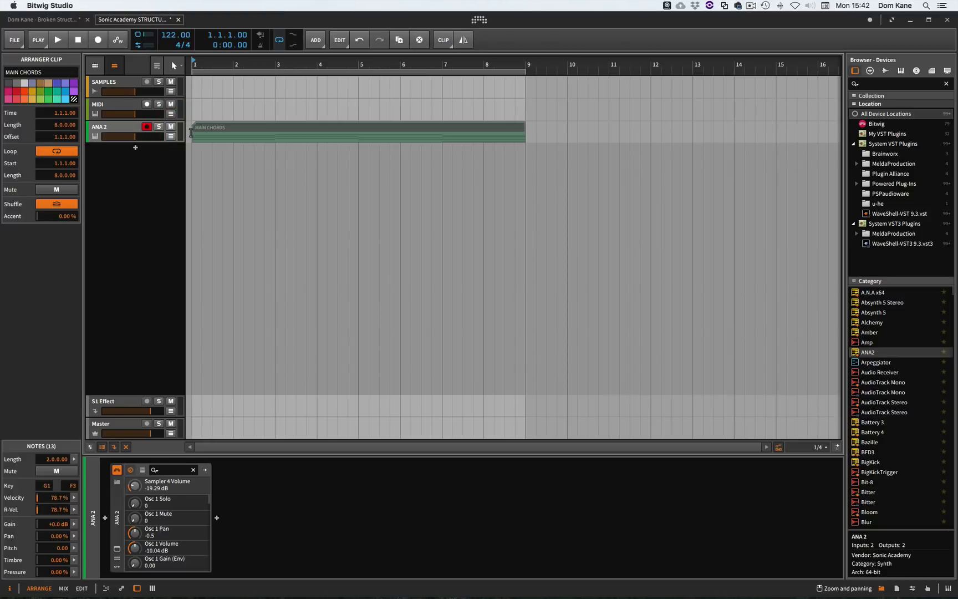
left_click(246, 133)
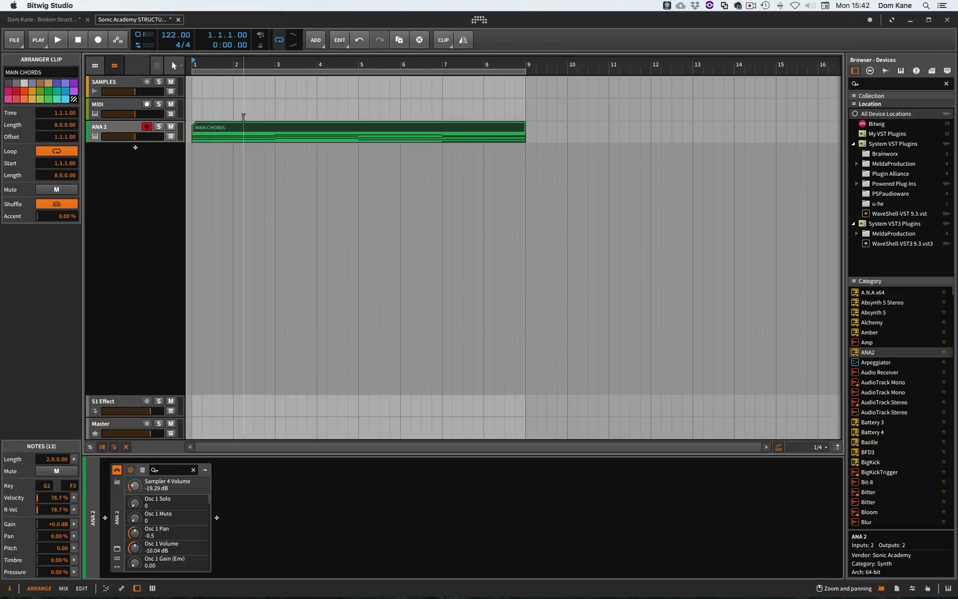
left_click(259, 131)
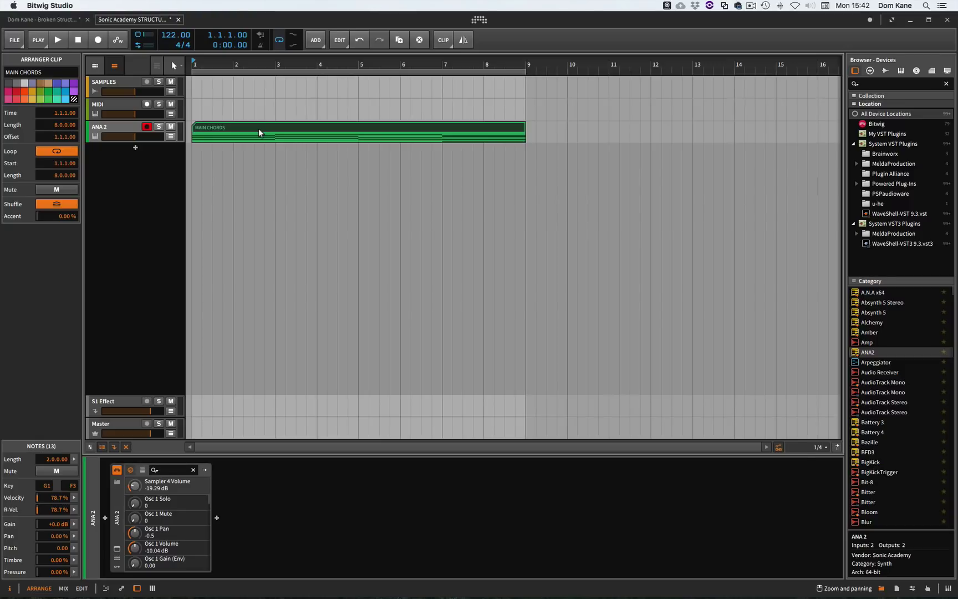
Play the arrangement to audition the chords, then stop playback.
key("space")
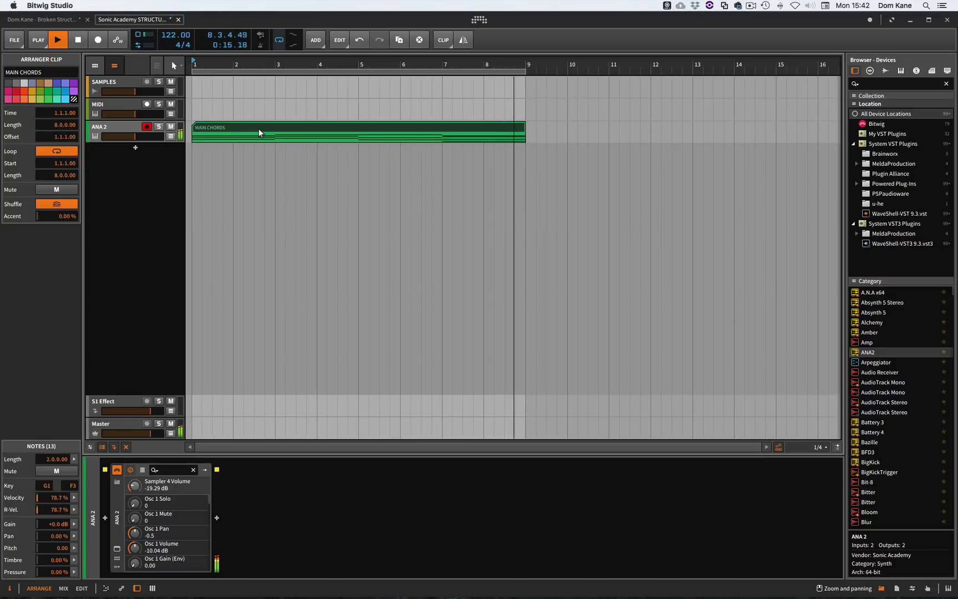
key("space")
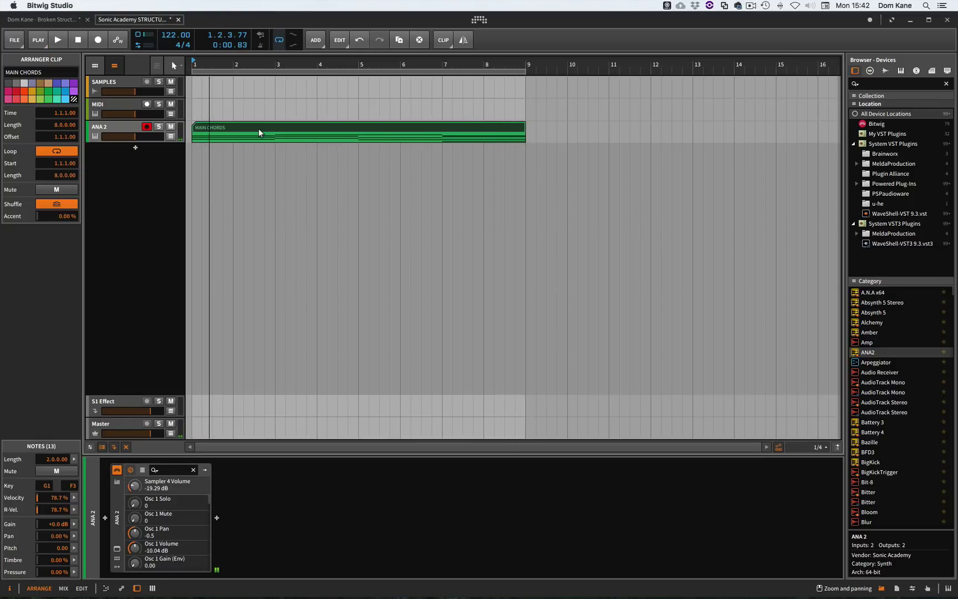
key("alt+2")
key("alt+1")
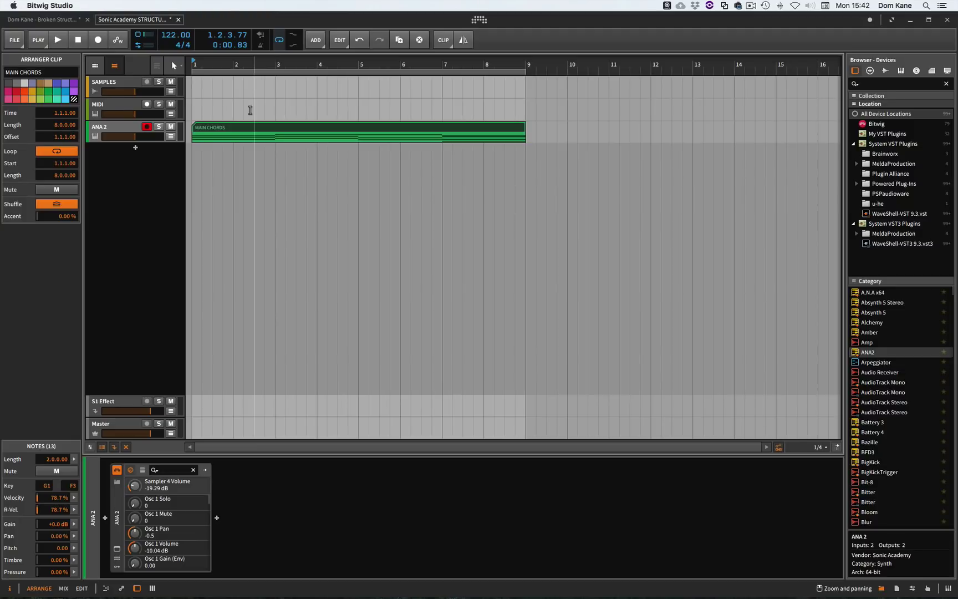
Raise the ANA 2 synth's amp envelope attack to about 0.22 seconds for a softer fade-in.
left_click(117, 548)
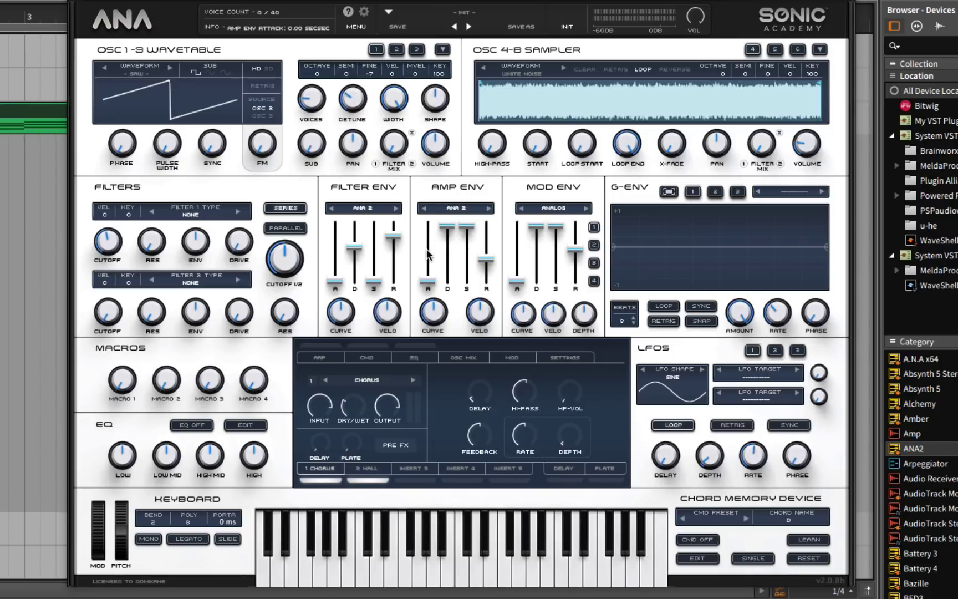
left_click(427, 280)
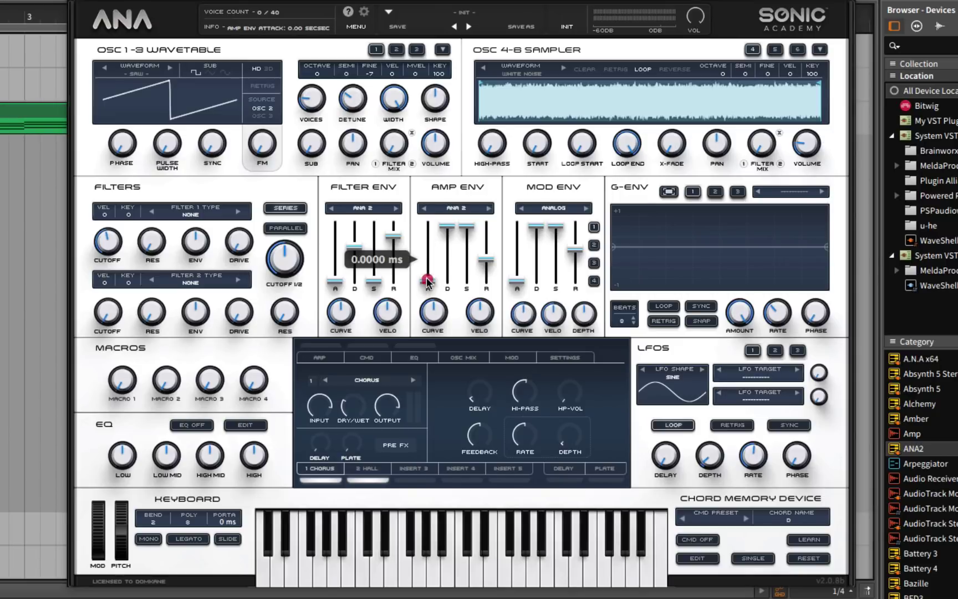
left_click_drag(427, 280, 432, 225)
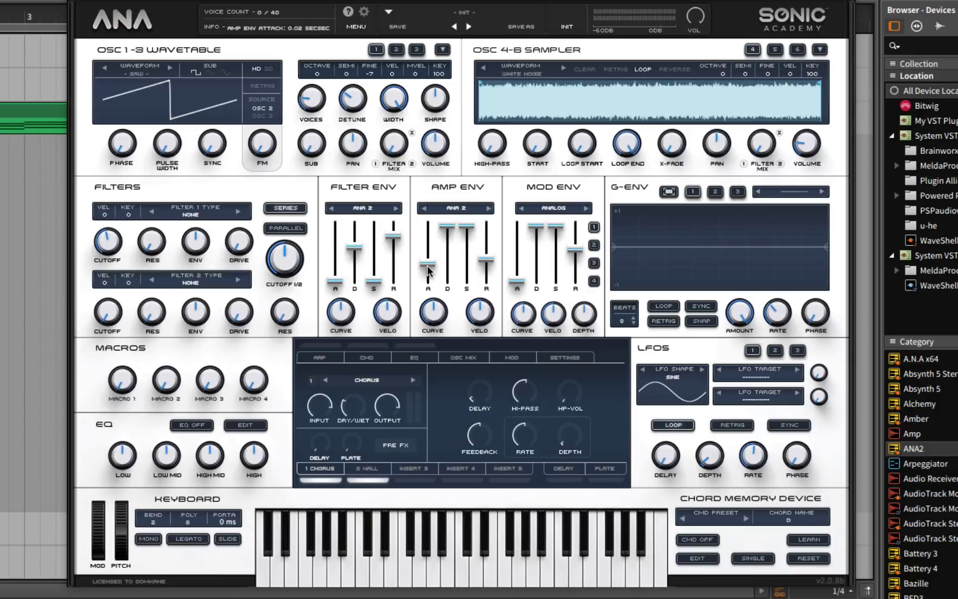
left_click_drag(428, 271, 429, 238)
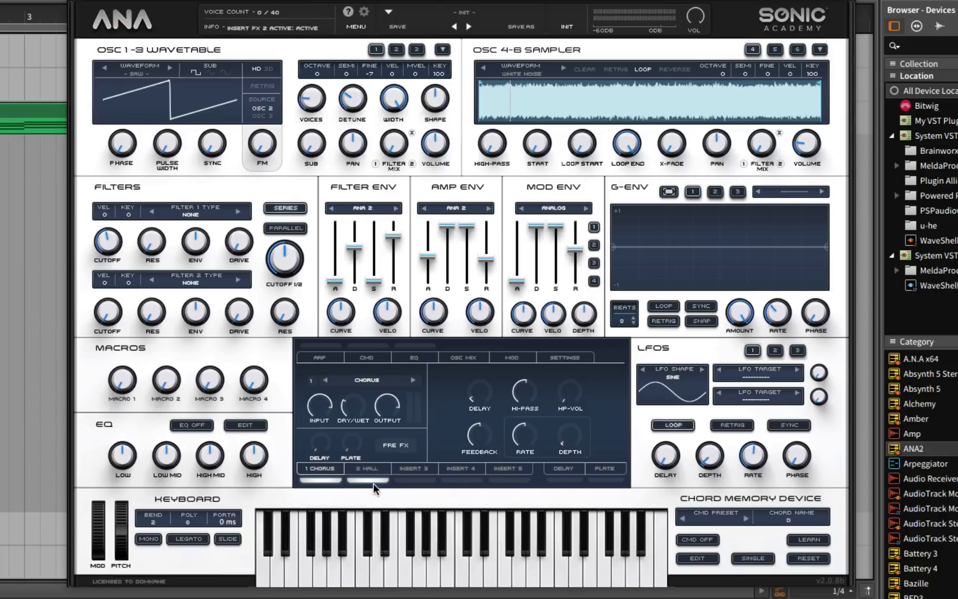
Set ANA 2's 2 HALL reverb to about 51% dry/wet with a 4.01-second decay.
left_click(370, 469)
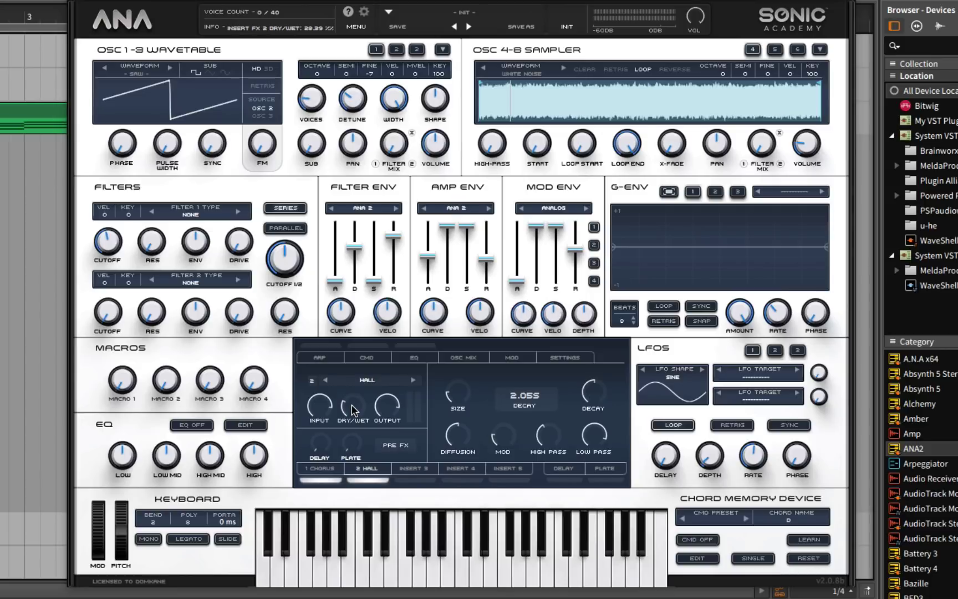
left_click_drag(353, 410, 358, 372)
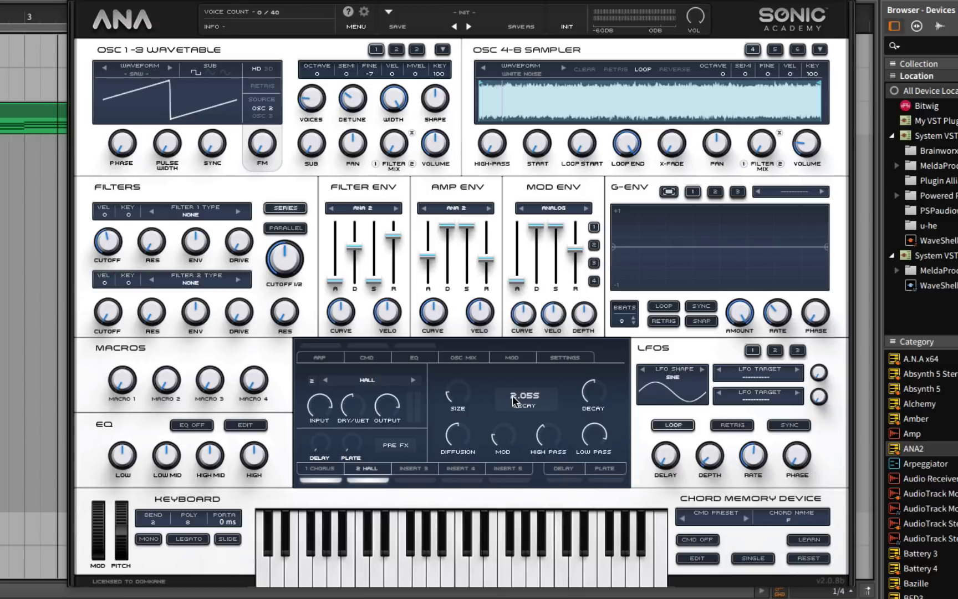
left_click(519, 368)
left_click_drag(591, 393, 594, 387)
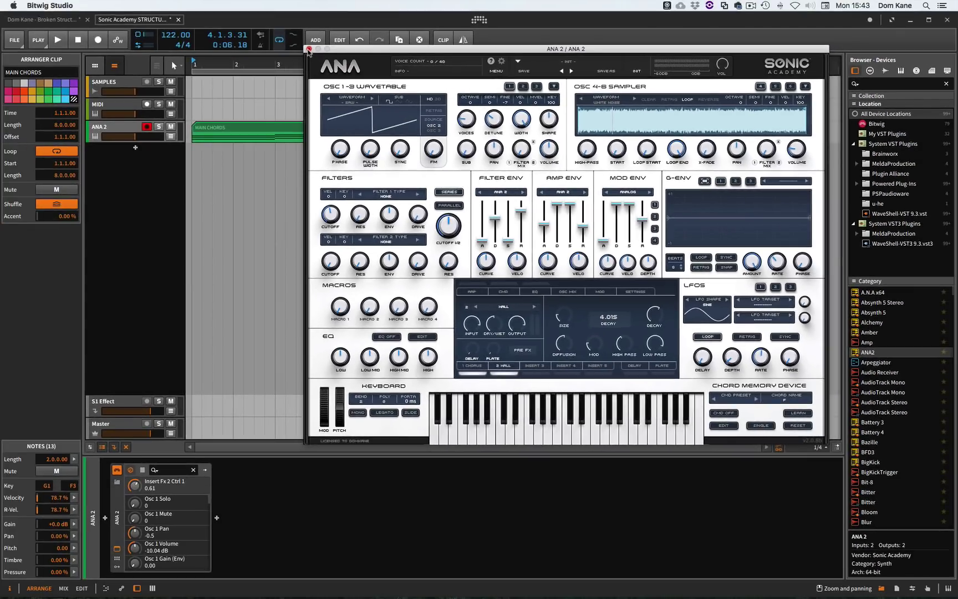
Back in the mixer, create the Inst 4 instrument track and move the VOX CHRDS clip onto it.
left_click(309, 50)
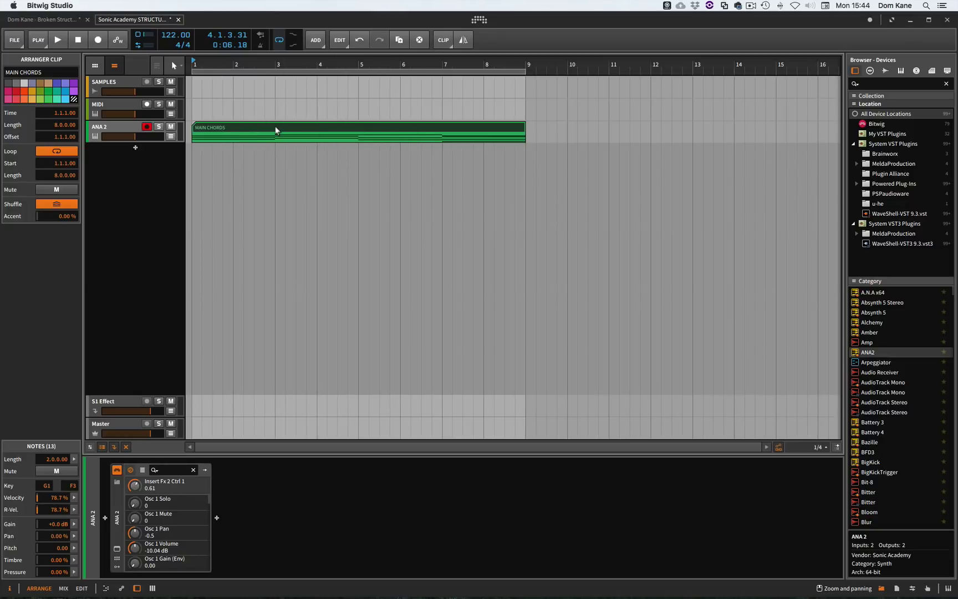
key("space")
key("alt+2")
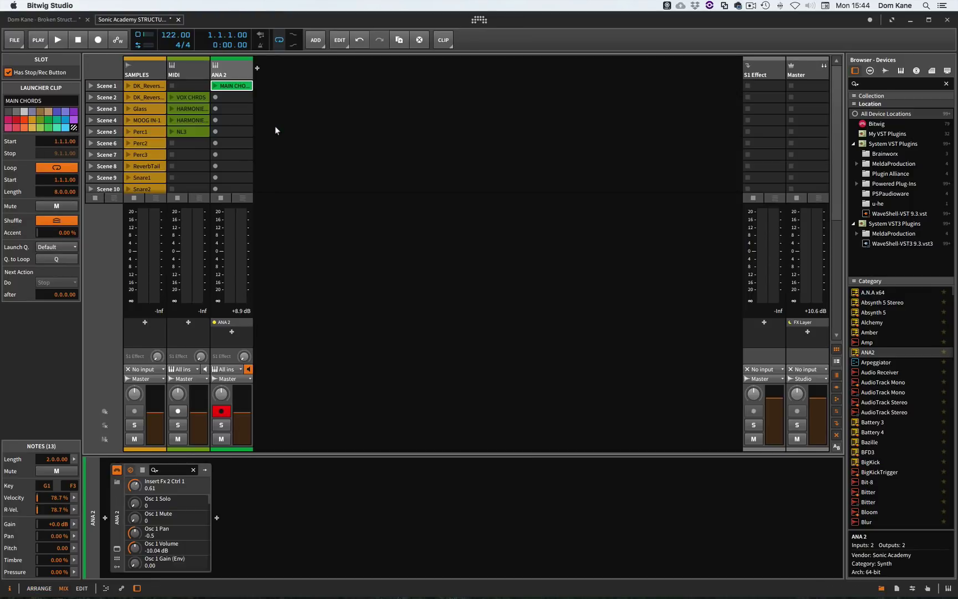
left_click(187, 98)
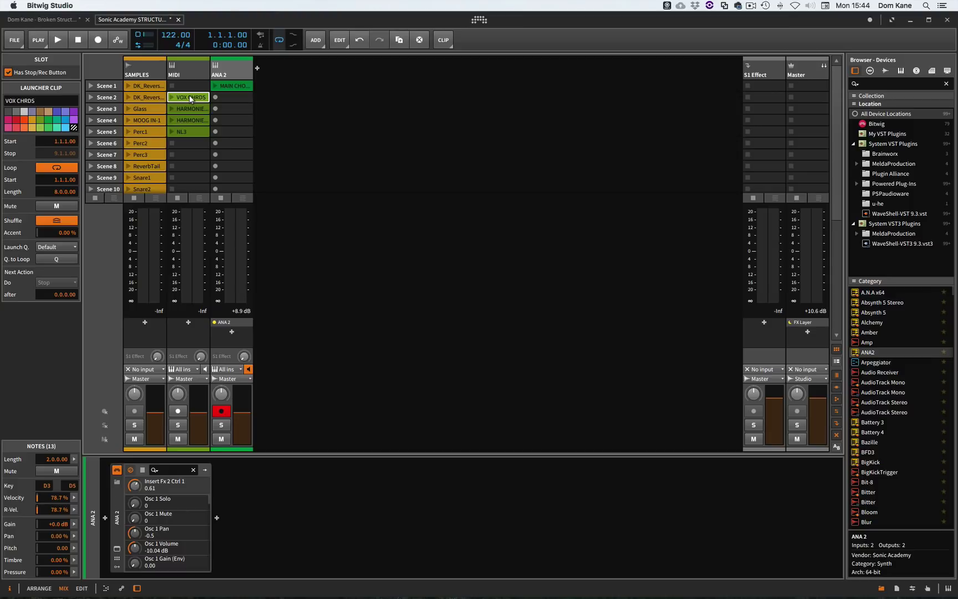
key("super+t")
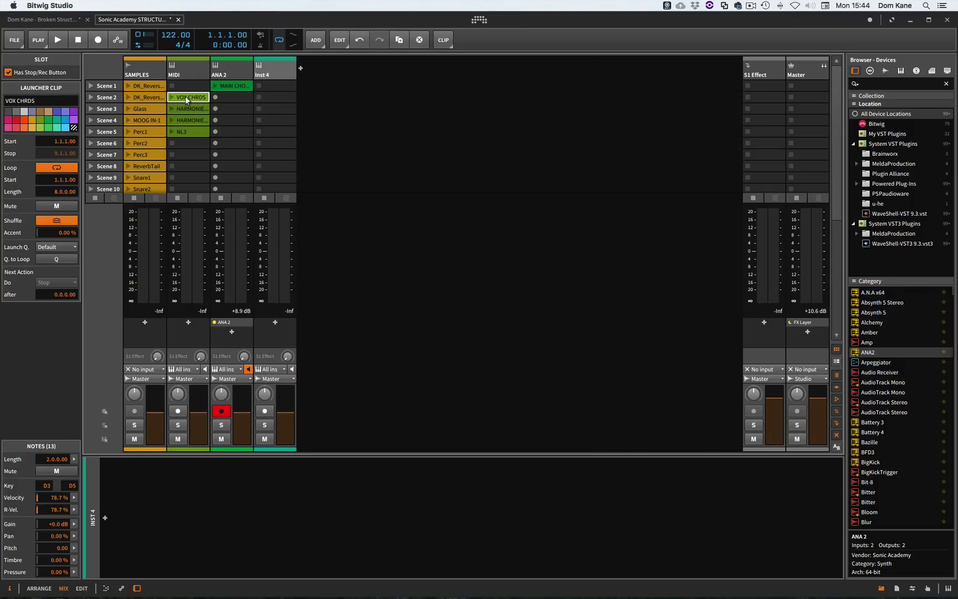
left_click_drag(185, 95, 294, 88)
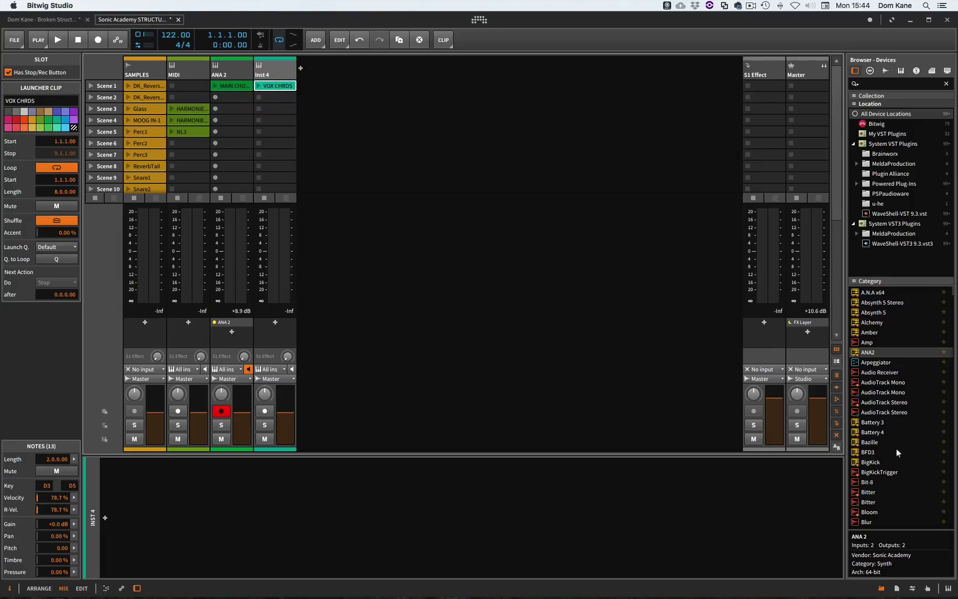
Load Reaktor 6 from the browser onto Inst 4 and add Razor.rkplr to its rack.
left_click(888, 84)
type("r")
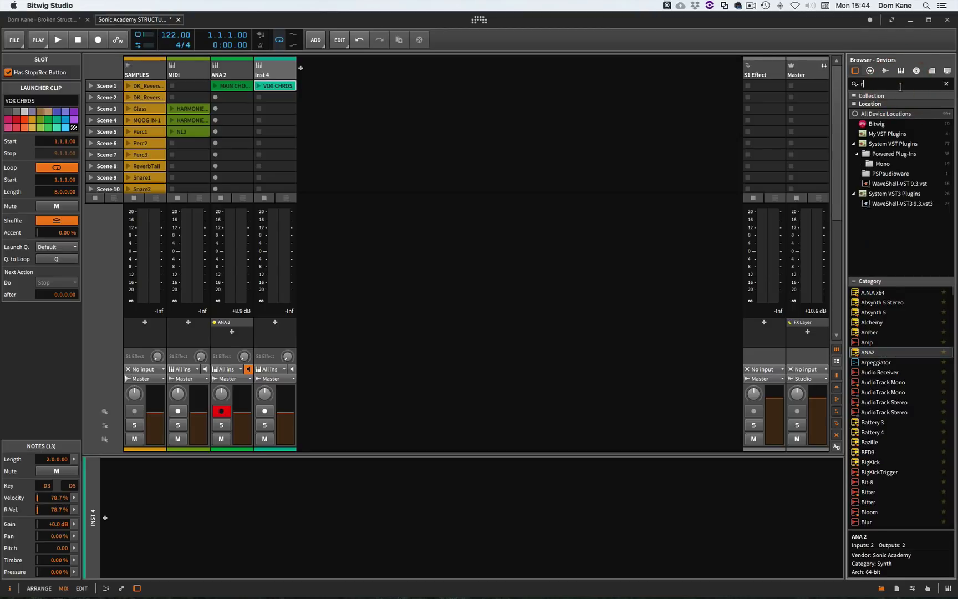
type("eak")
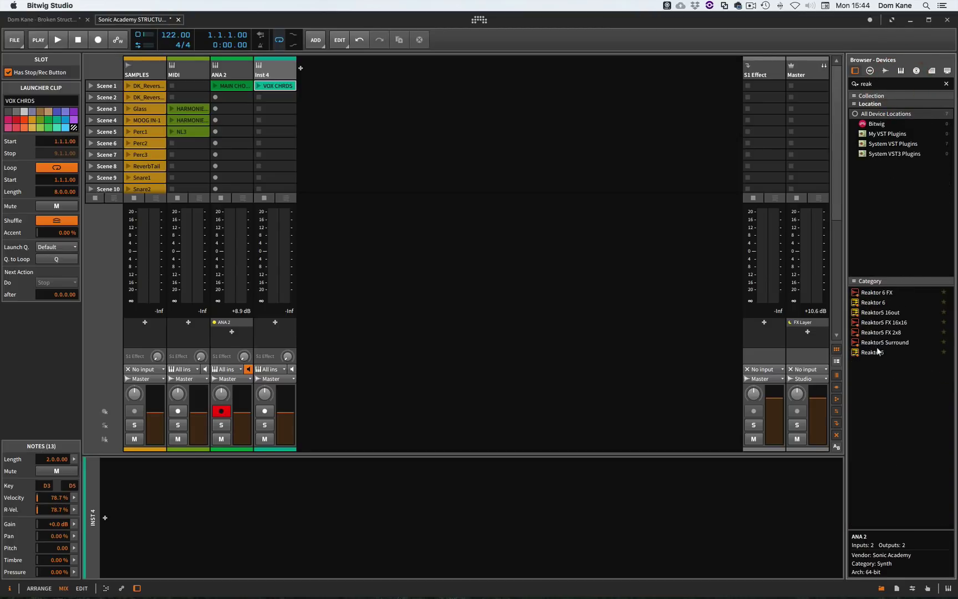
left_click_drag(875, 306, 278, 133)
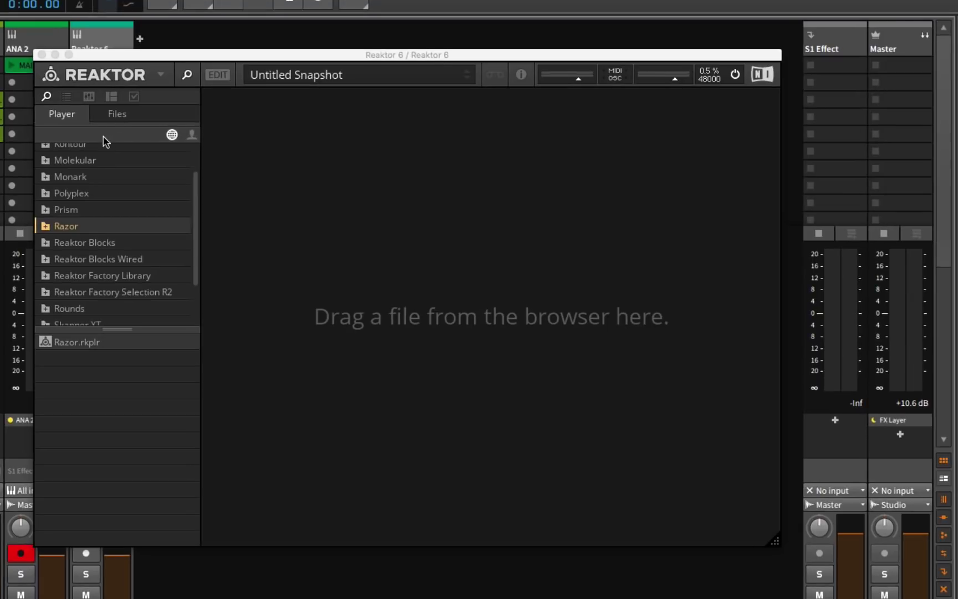
left_click(71, 224)
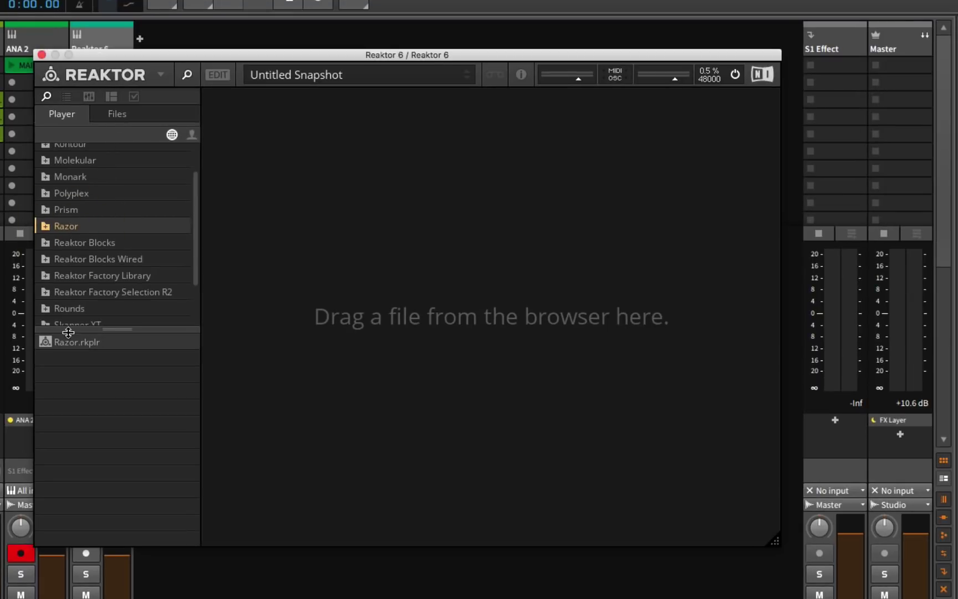
left_click_drag(75, 342, 352, 283)
Finish loading Razor and switch it to the 016 Vox Vocis preset from Best of Razor.
left_click_drag(352, 283, 352, 281)
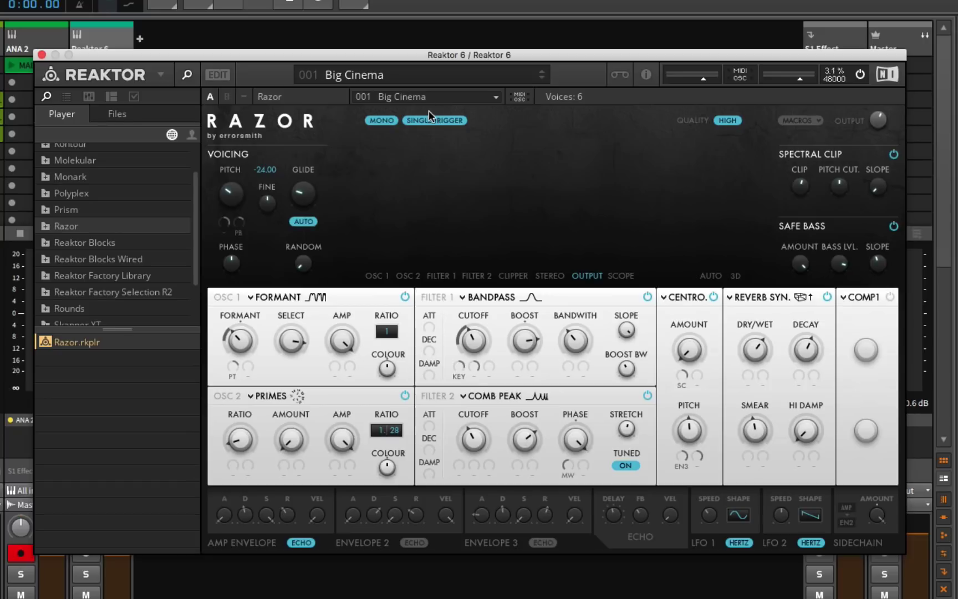
left_click(417, 75)
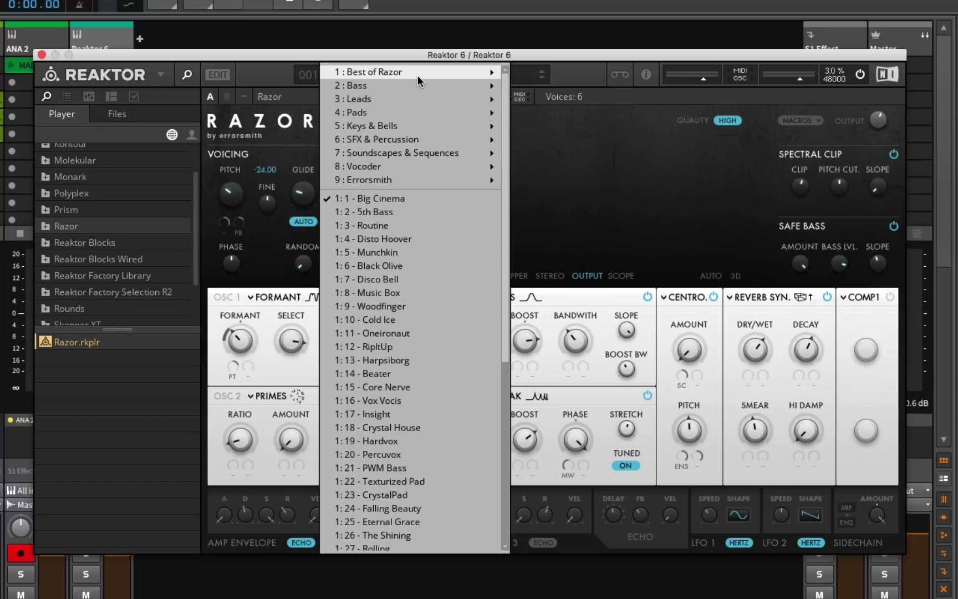
mouse_move(417, 75)
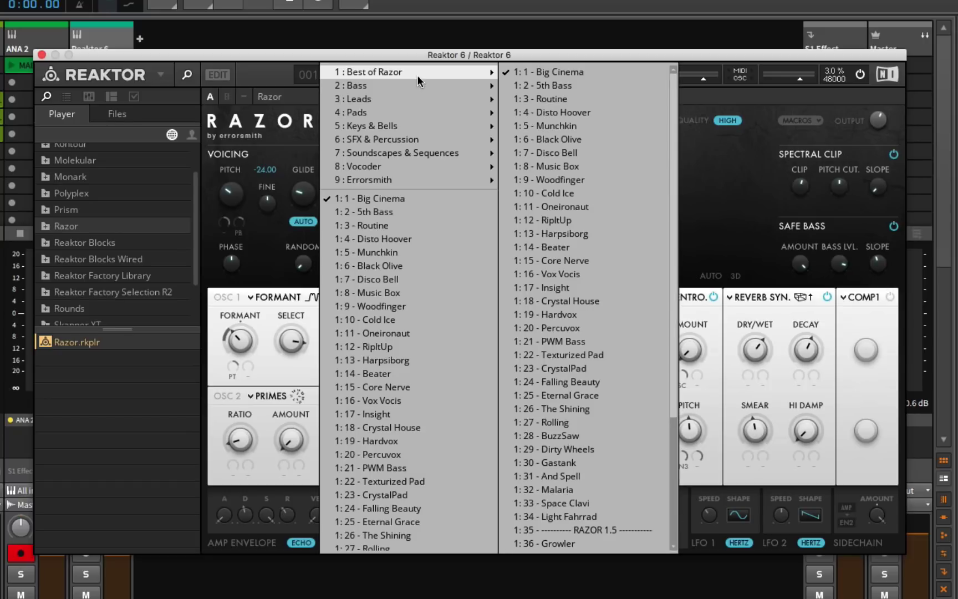
mouse_move(422, 138)
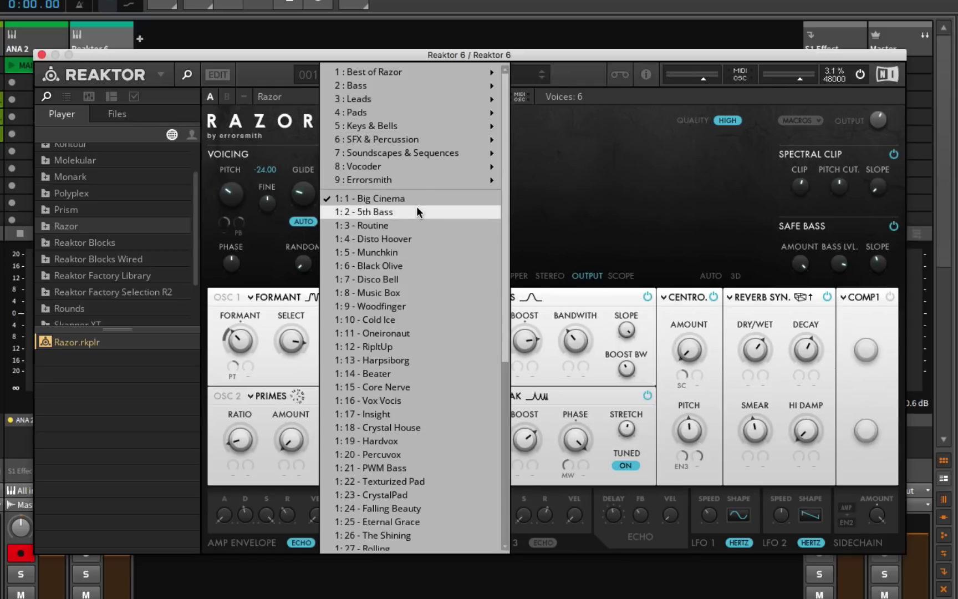
scroll(422, 286, "down", 3)
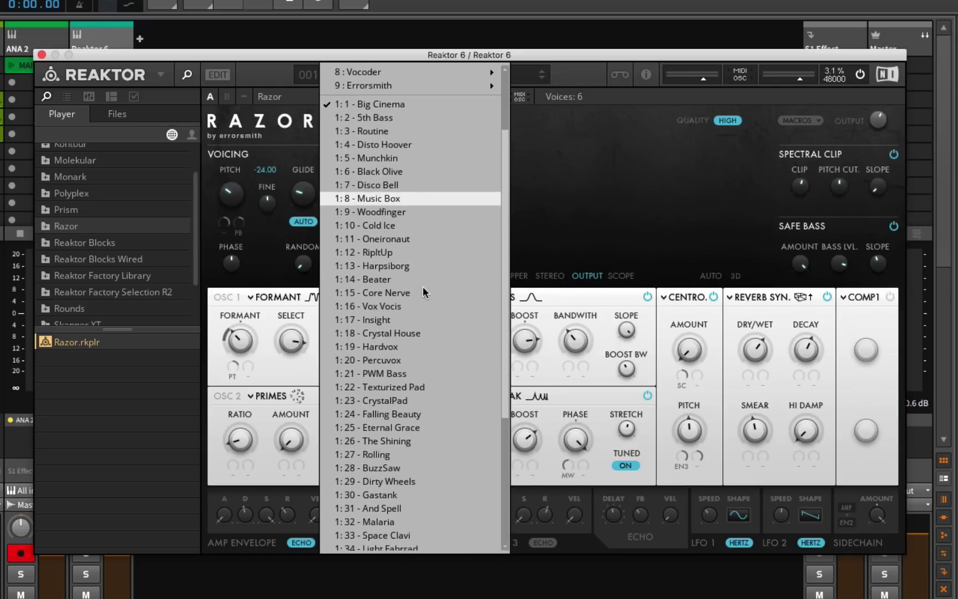
scroll(422, 286, "down", 3)
scroll(422, 286, "up", 6)
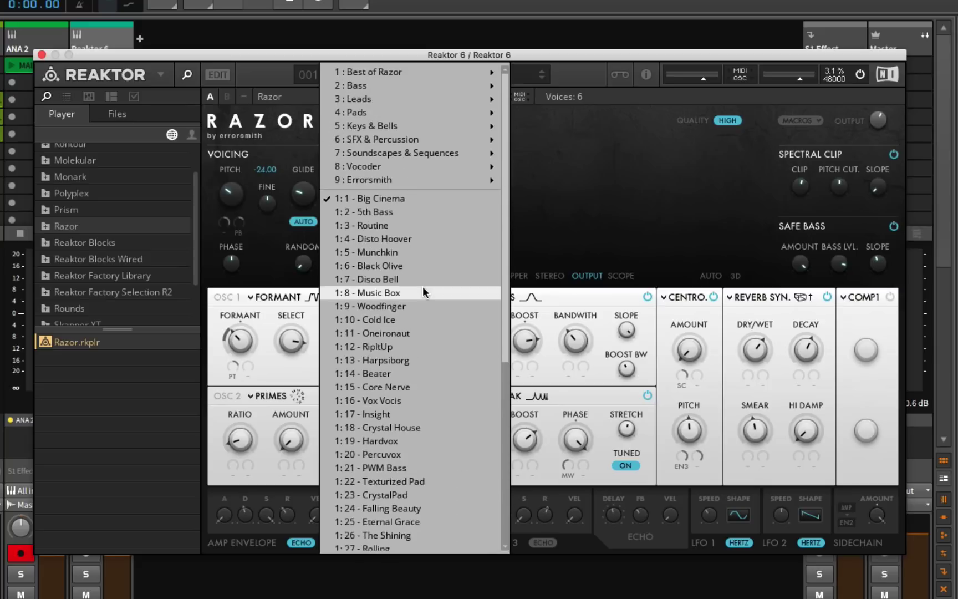
mouse_move(402, 112)
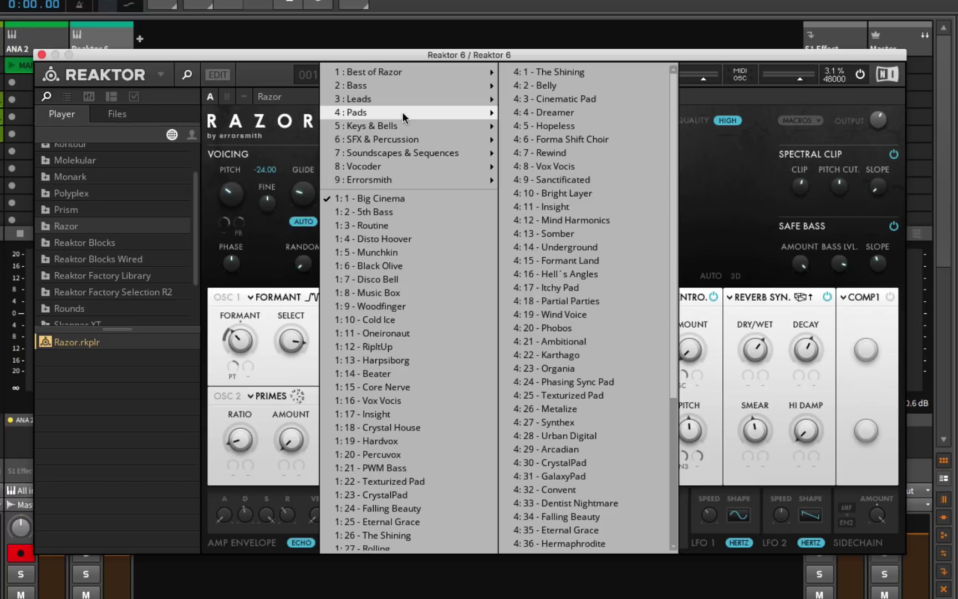
scroll(437, 288, "down", 2)
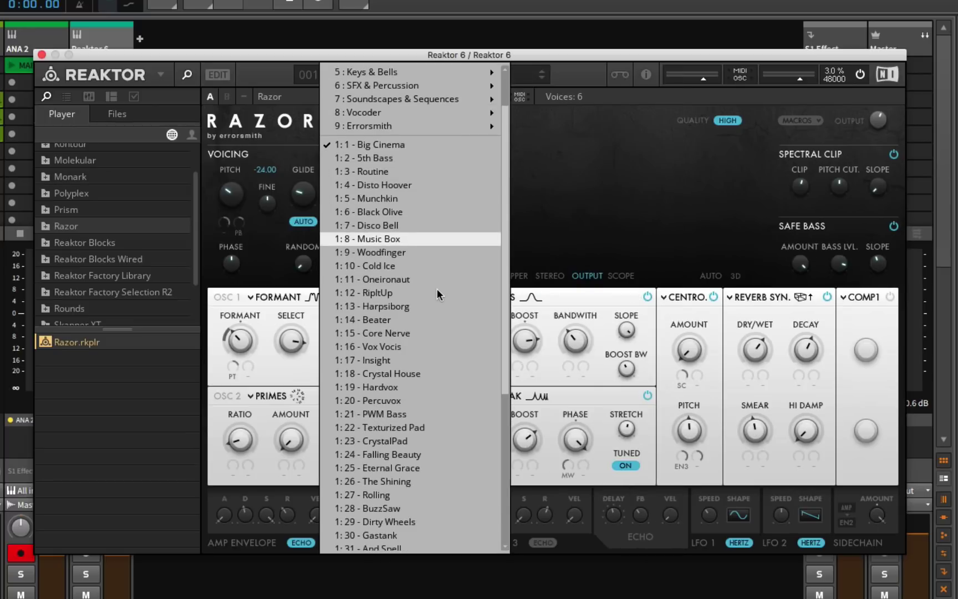
scroll(437, 288, "down", 3)
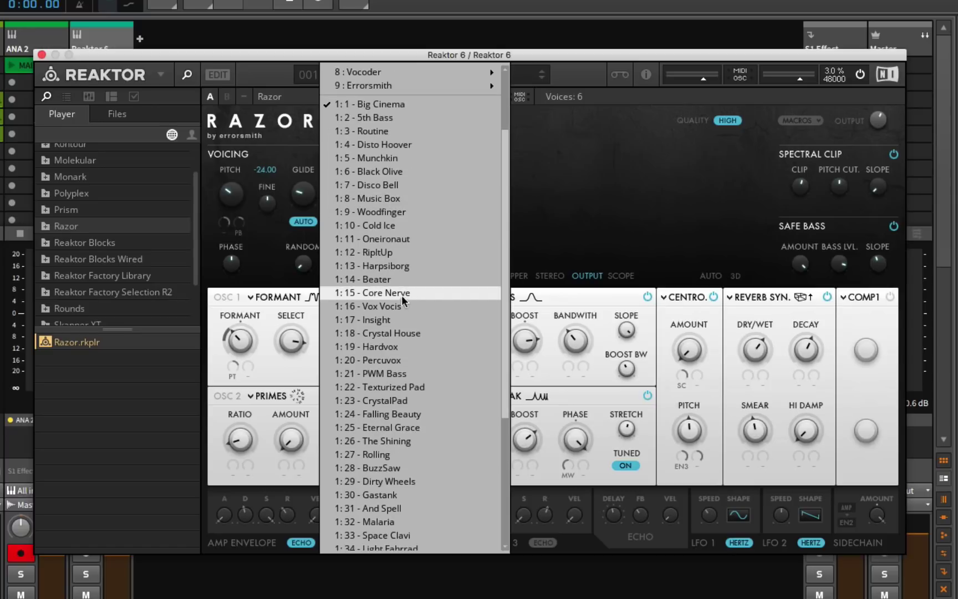
left_click(374, 305)
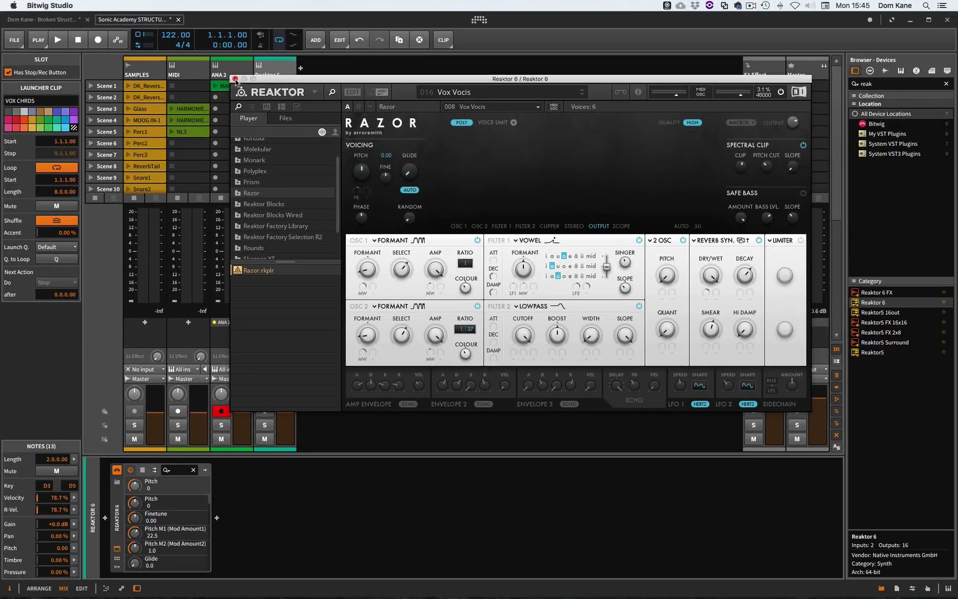
Close the Reaktor window and compare the VOX CHRDS and MAIN CHORDS notes in the editor.
left_click(235, 80)
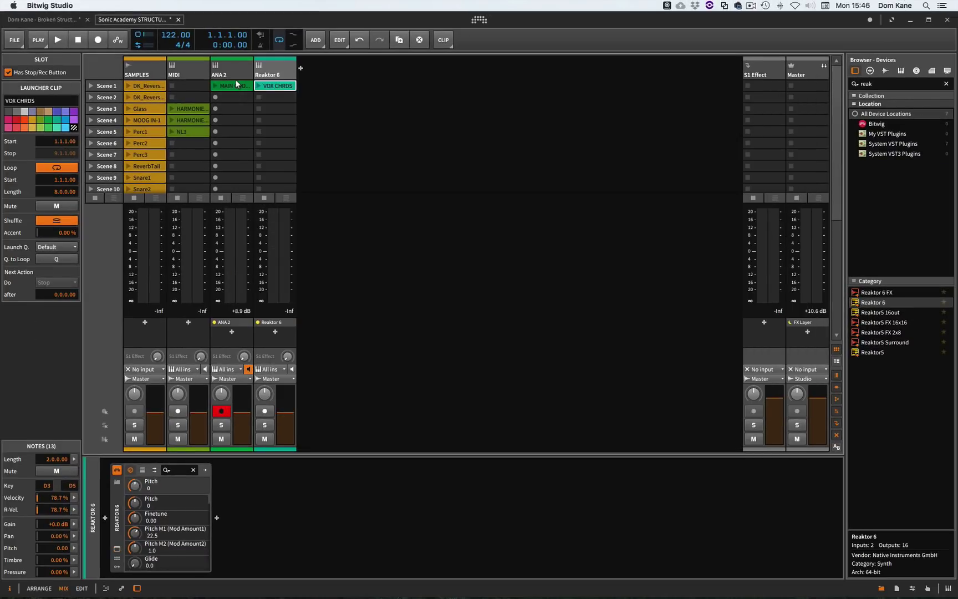
double_click(282, 86)
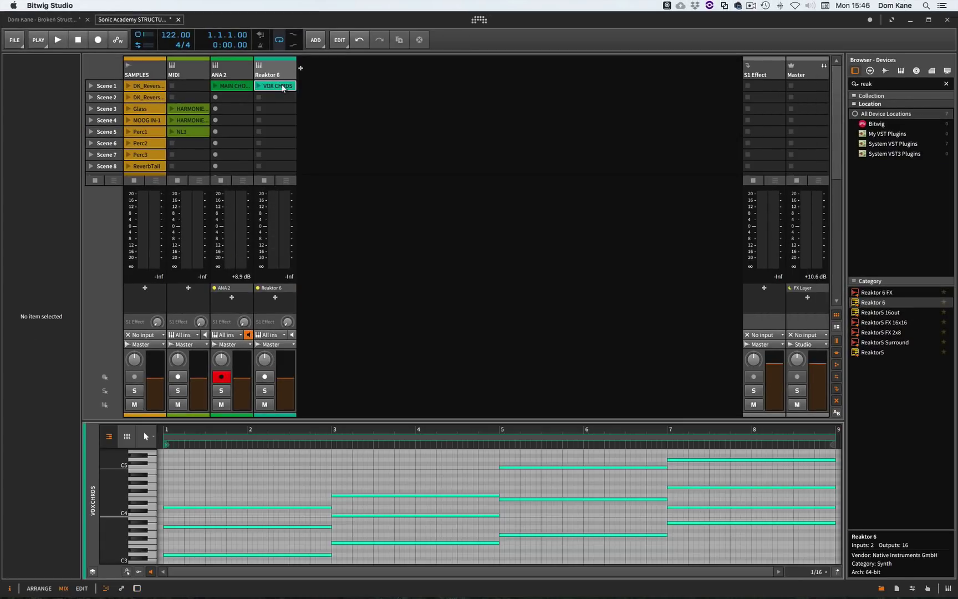
left_click(235, 86)
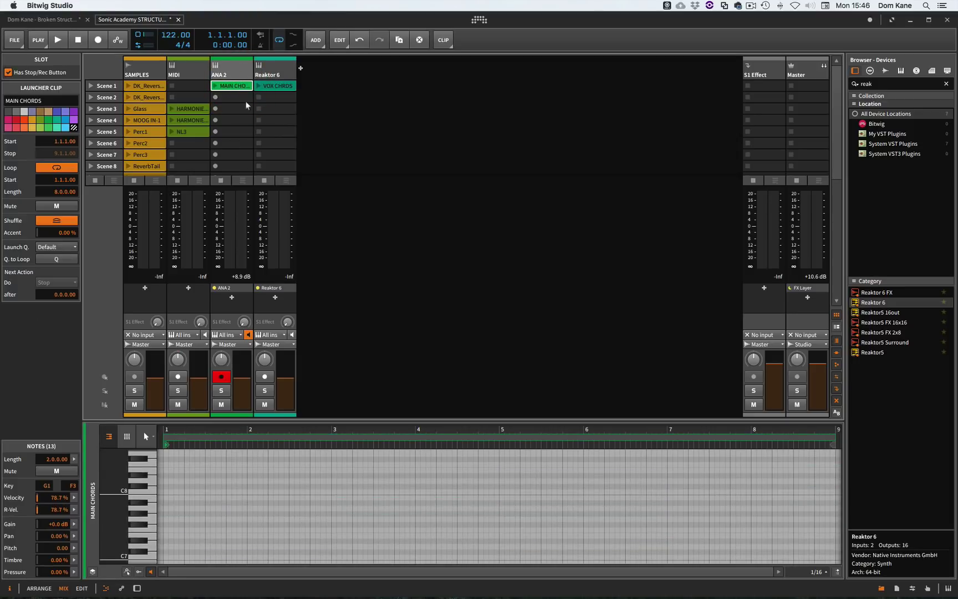
scroll(242, 457, "down", 3)
scroll(242, 457, "down", 4)
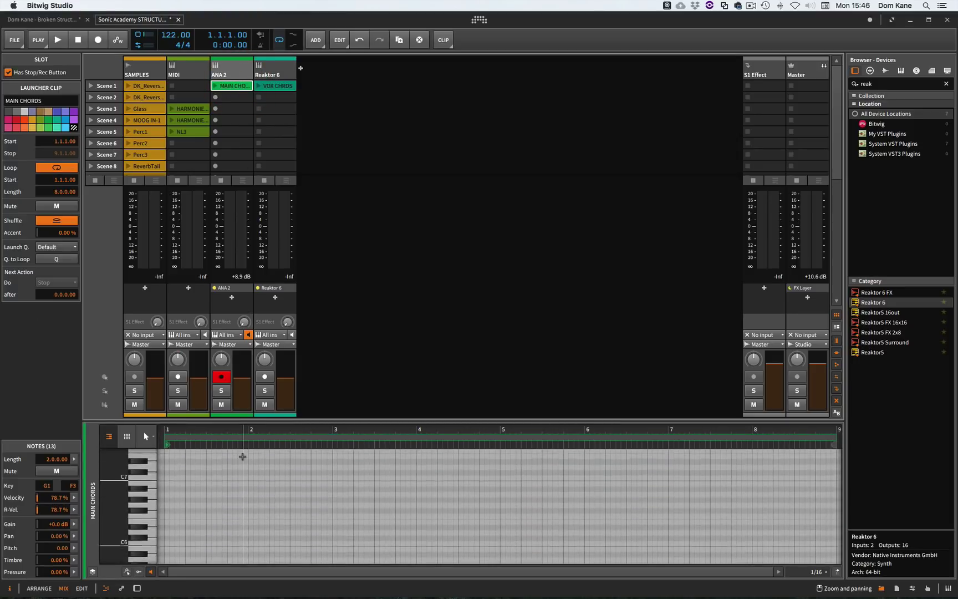
scroll(242, 456, "down", 10)
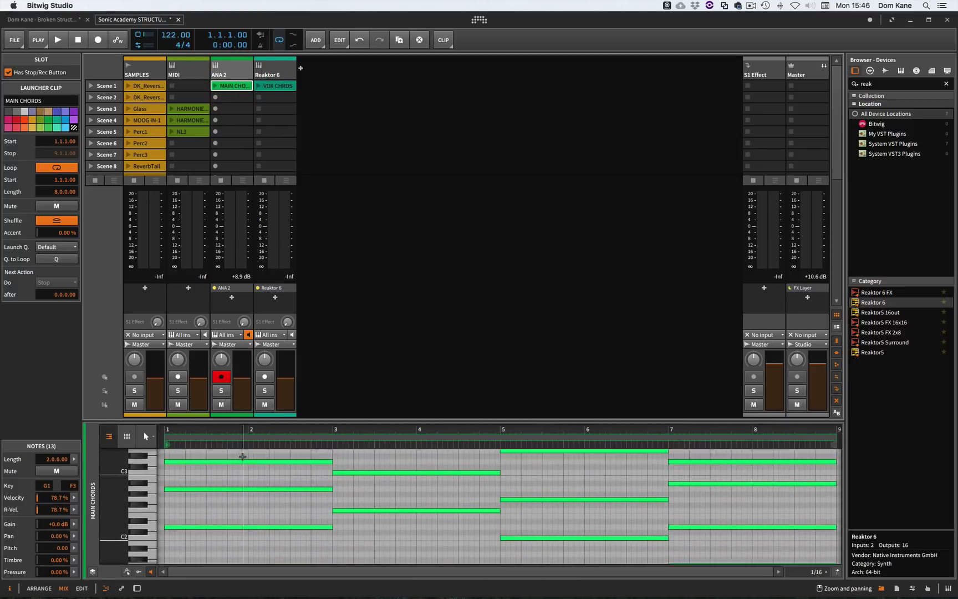
left_click(278, 87)
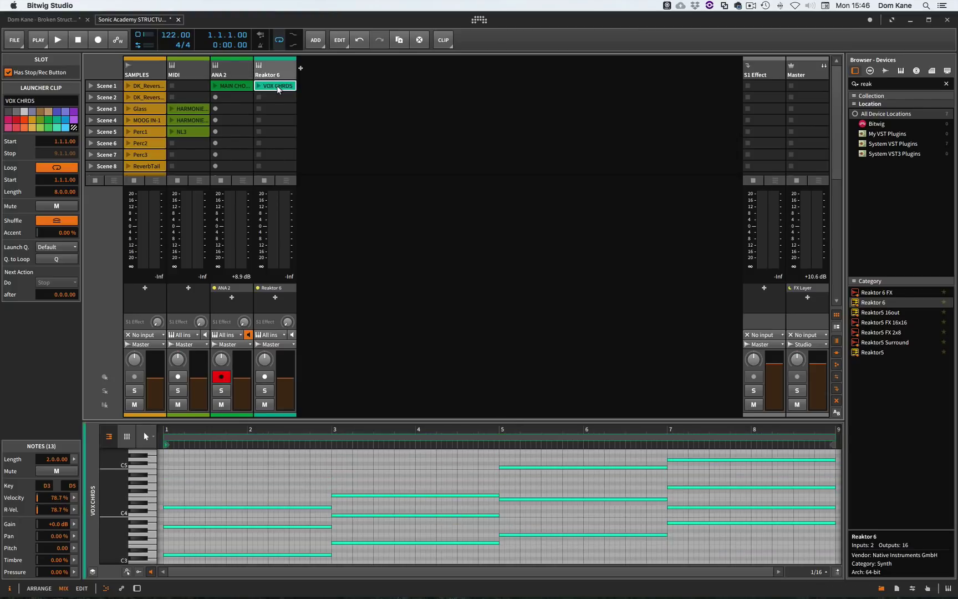
left_click(242, 87)
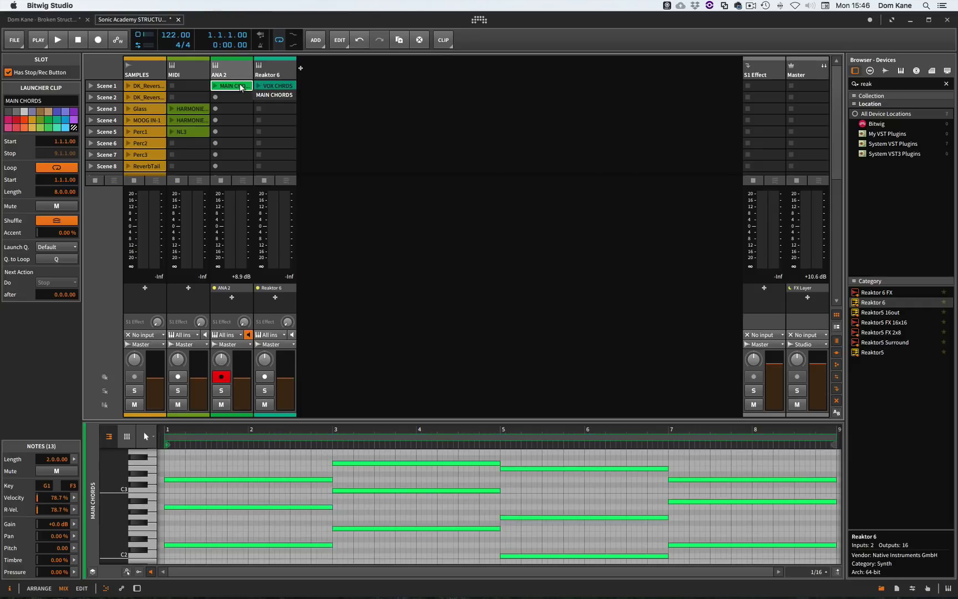
left_click(277, 86)
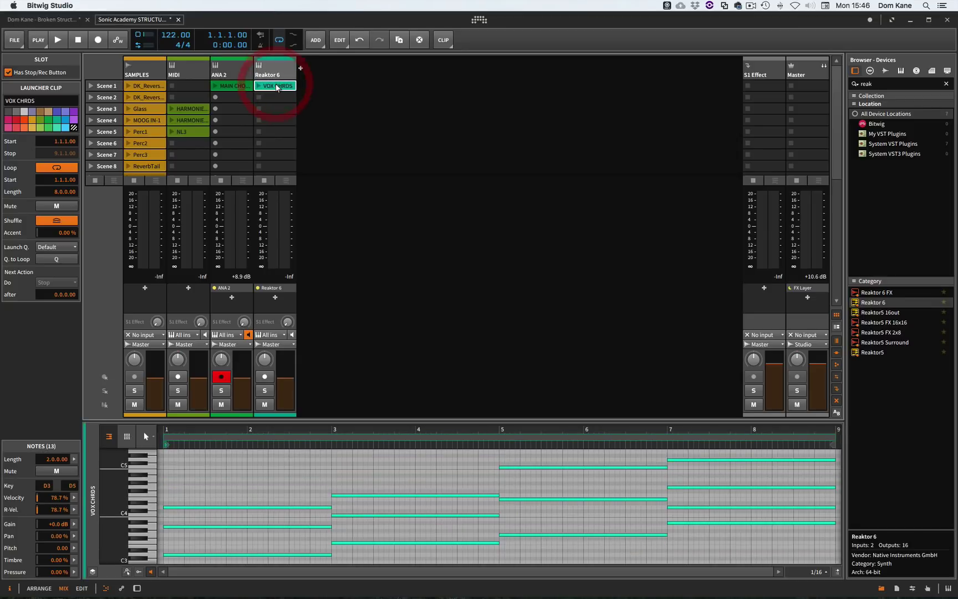
left_click(244, 88)
left_click(280, 87)
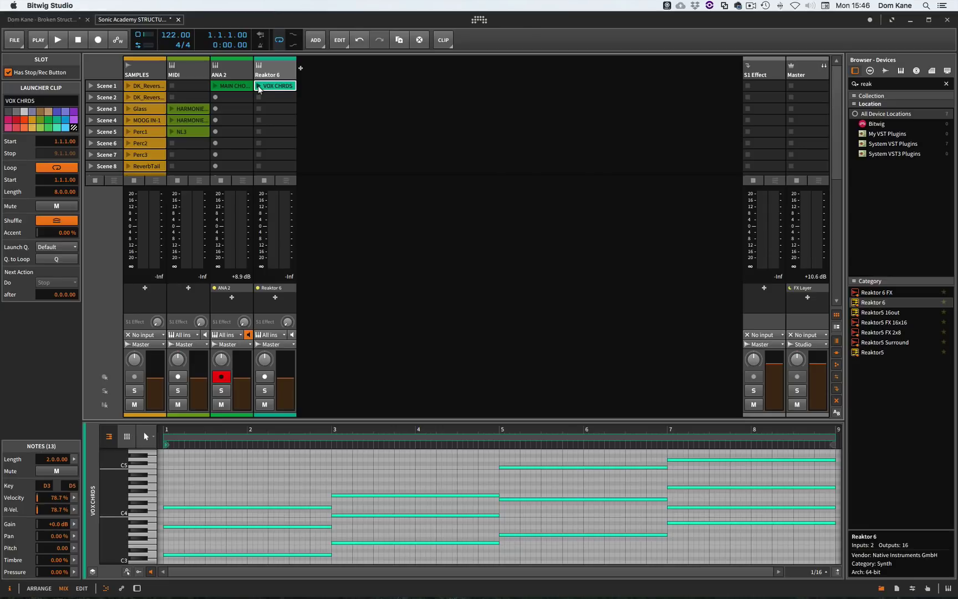
Solo Reaktor 6, audition VOX CHRDS, stop playback, and bring up the MAIN CHORDS notes.
left_click(265, 391)
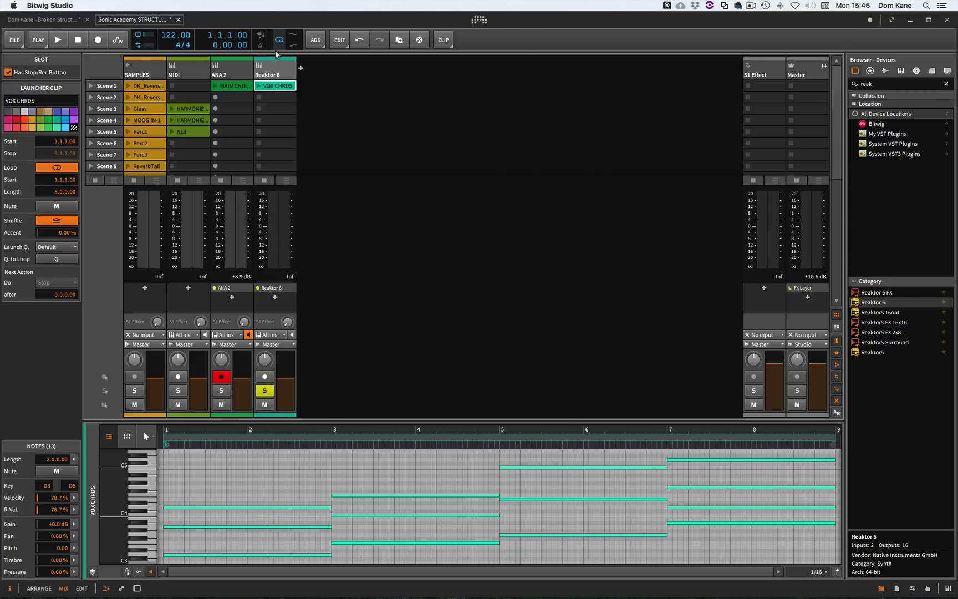
left_click(258, 86)
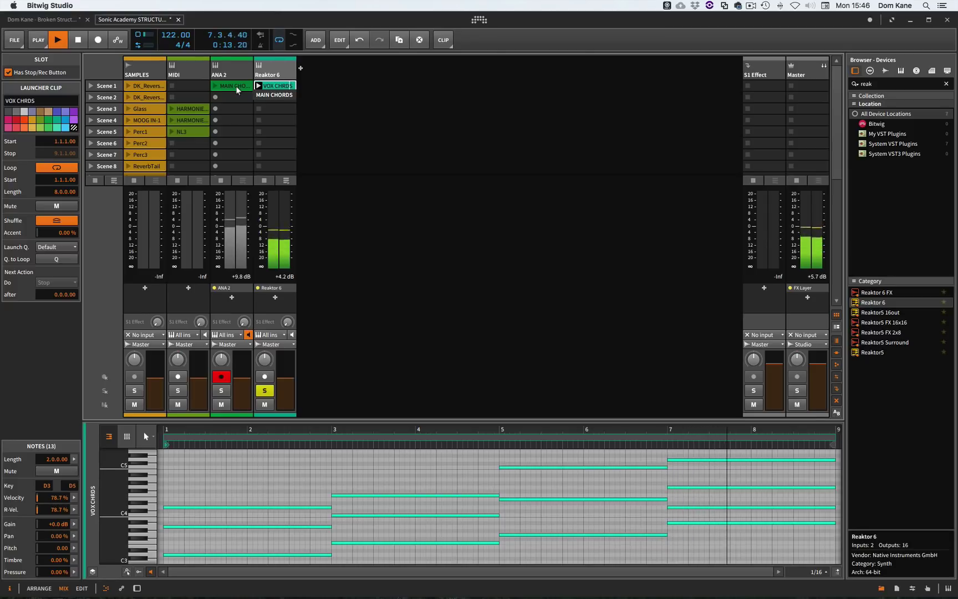
key("space")
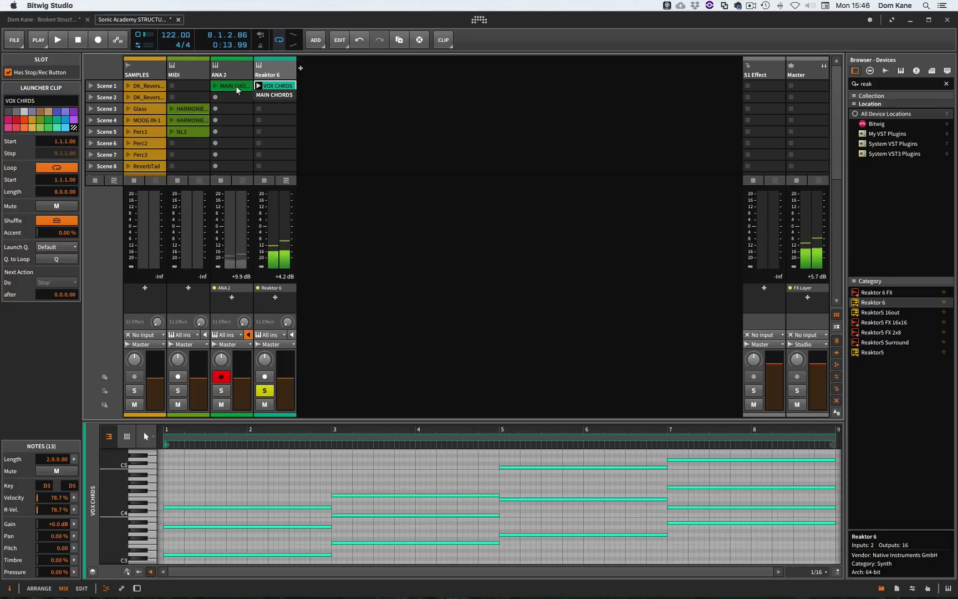
left_click(237, 90)
left_click(273, 86)
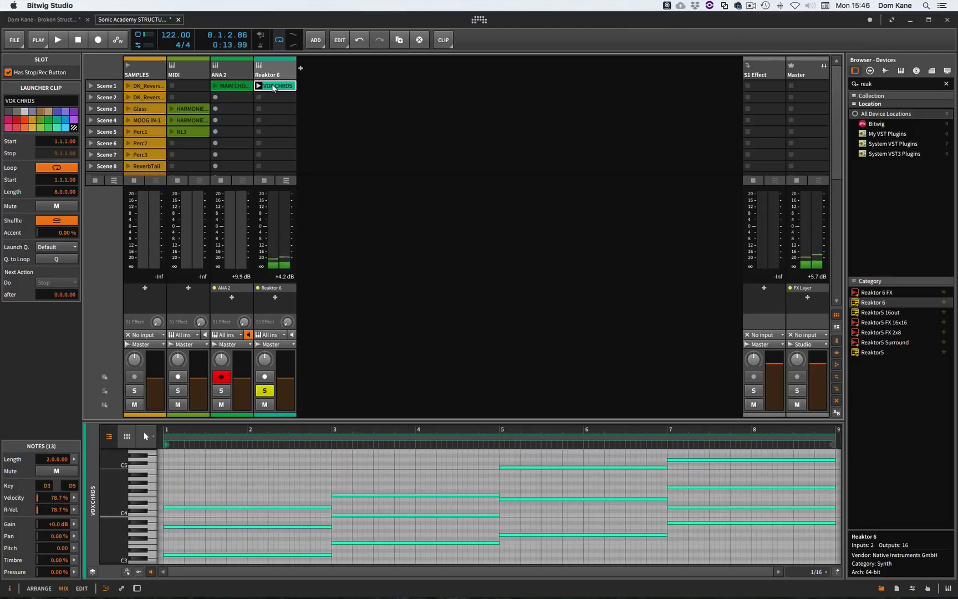
left_click(232, 86)
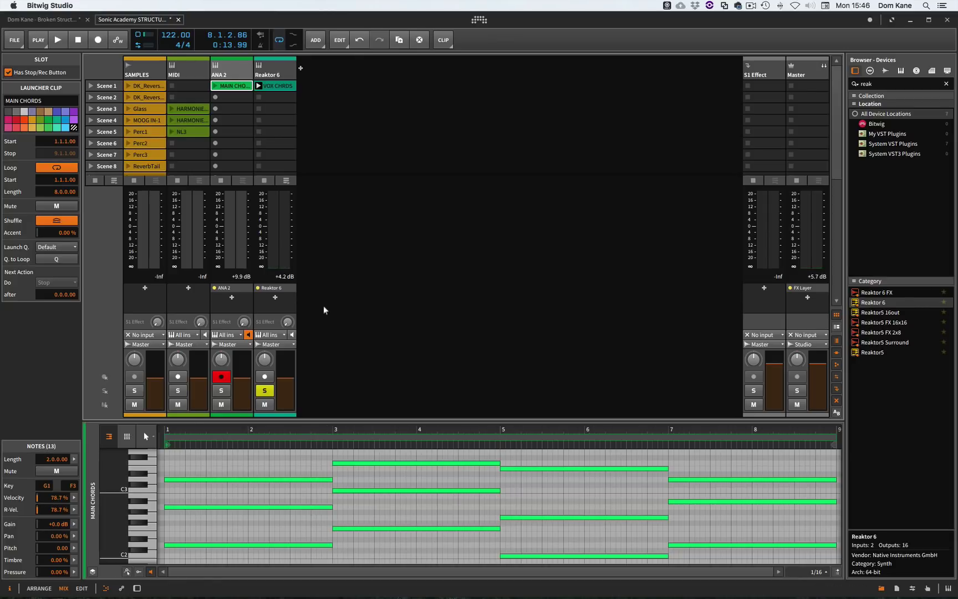
Enlarge the piano roll rows in Edit view to read the MAIN CHORDS pitches.
key("alt+3")
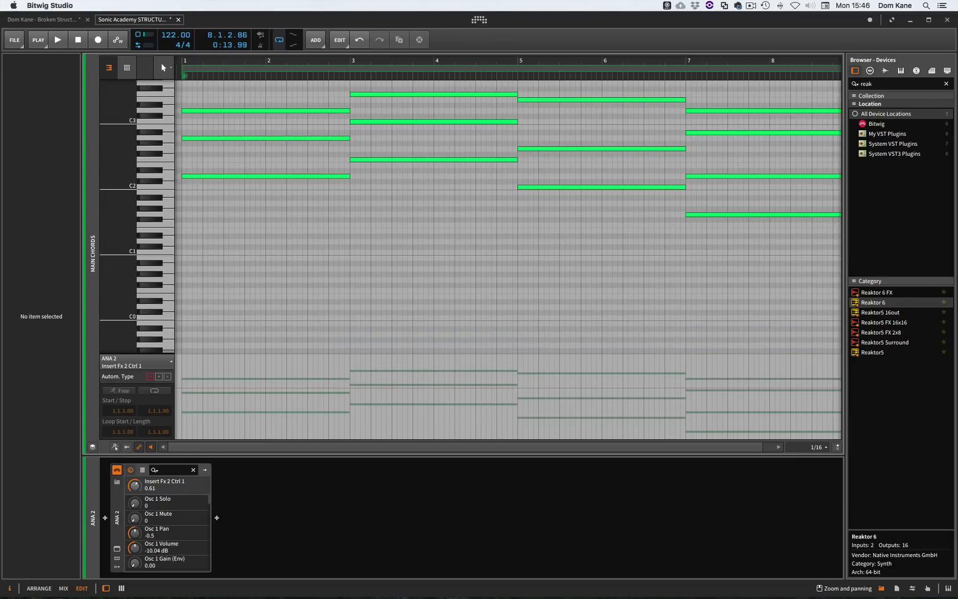
left_click_drag(119, 168, 119, 199)
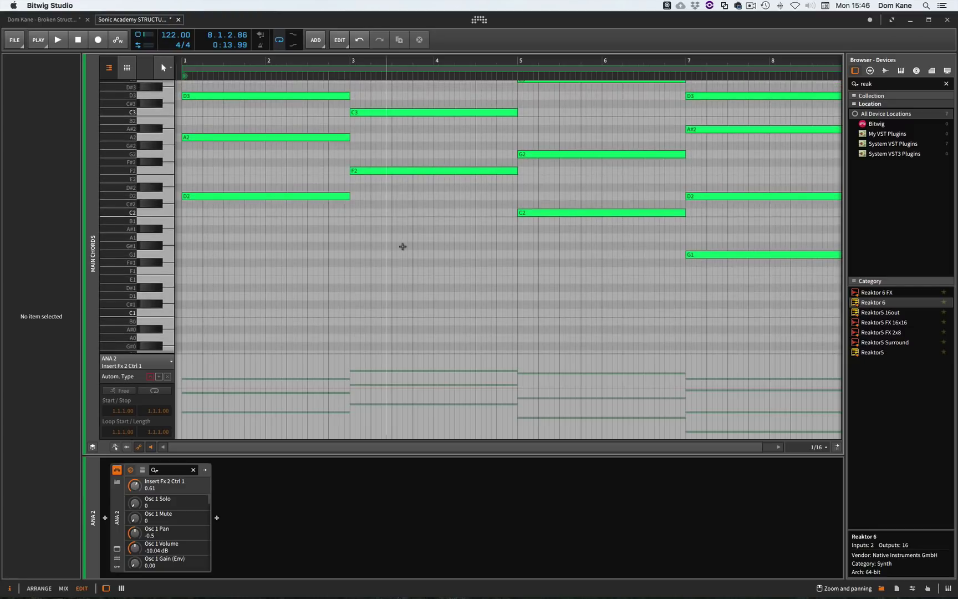
scroll(402, 247, "up", 5)
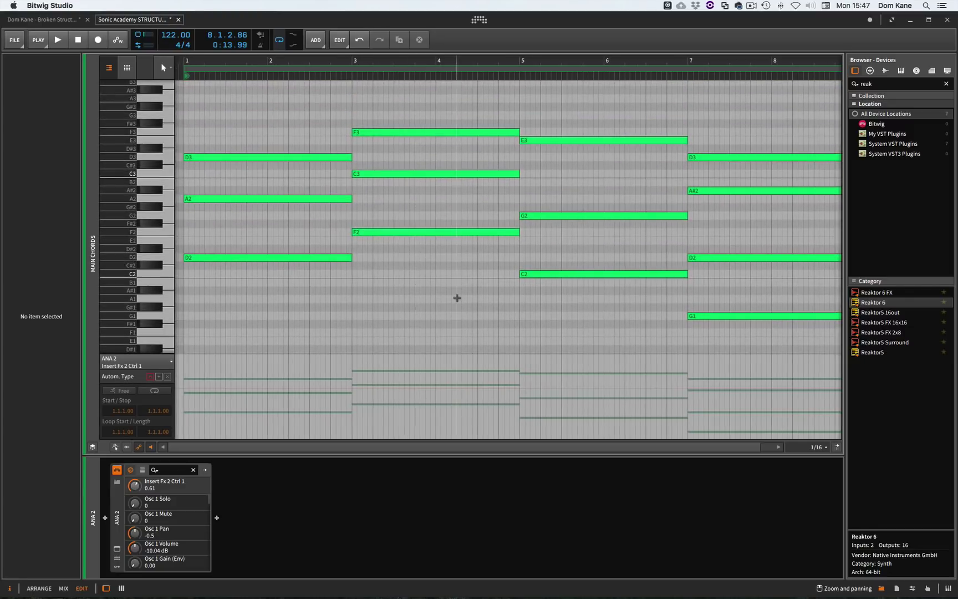
scroll(456, 297, "right", 1)
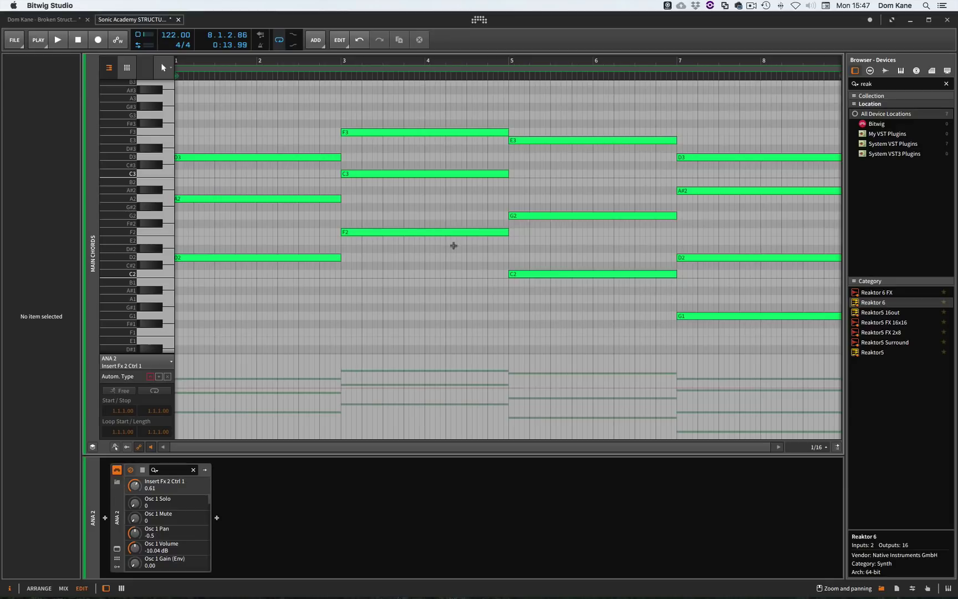
key("alt+2")
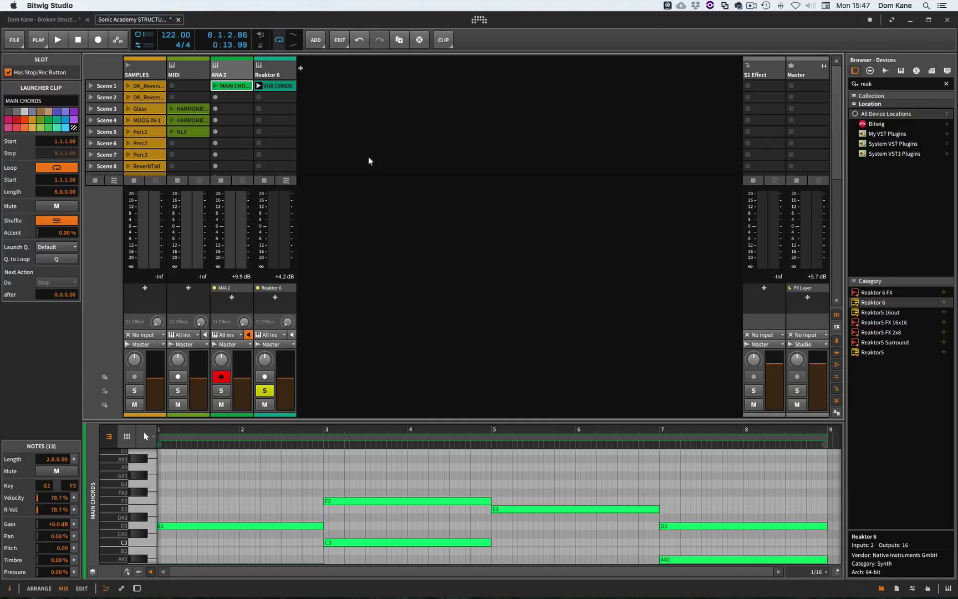
Inspect the VOX CHRDS notes, D3 to D5, in Edit view, then return to Mix view.
left_click(284, 87)
key("alt+3")
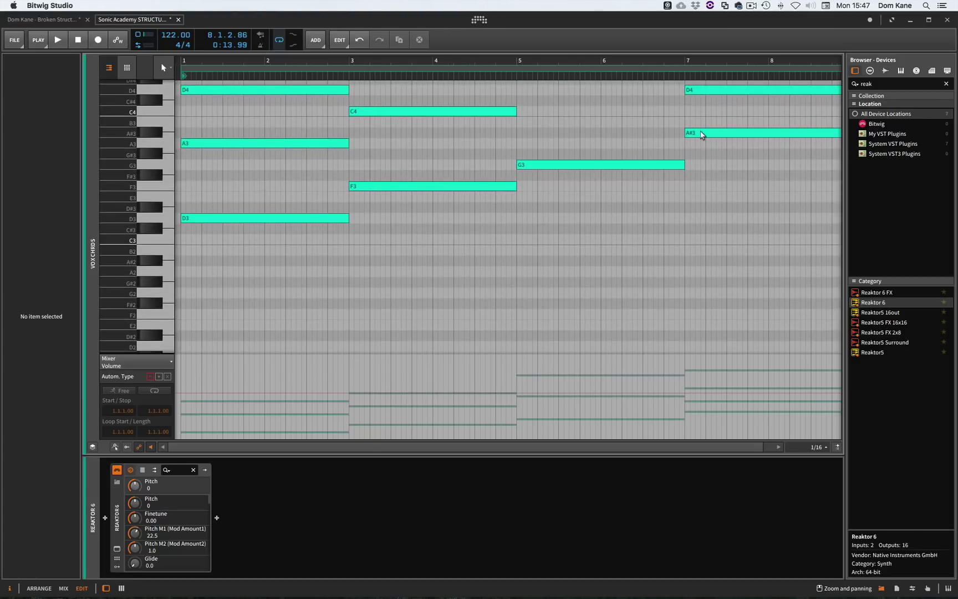
scroll(722, 145, "up", 5)
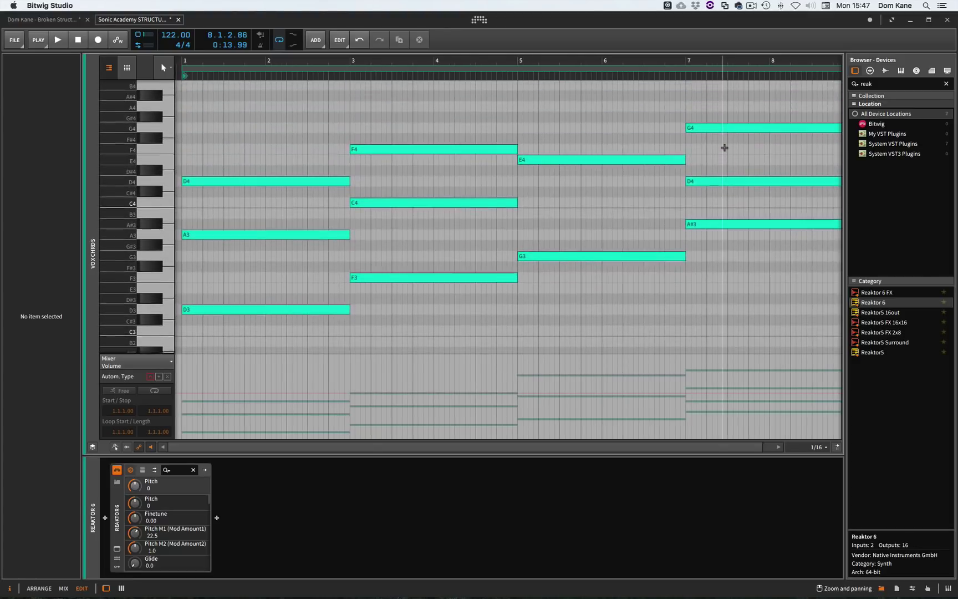
scroll(406, 155, "up", 2)
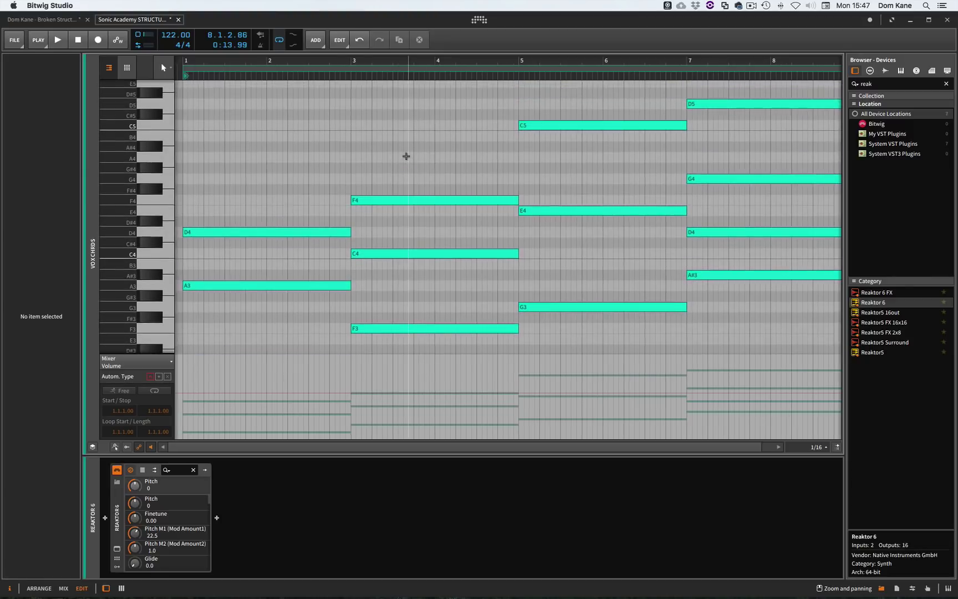
scroll(406, 155, "down", 1)
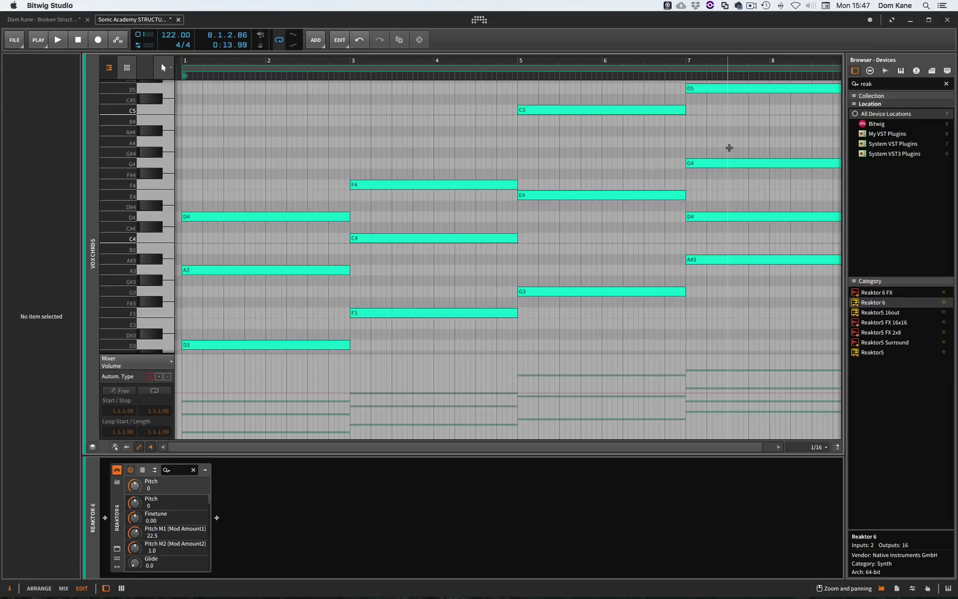
key("alt+2")
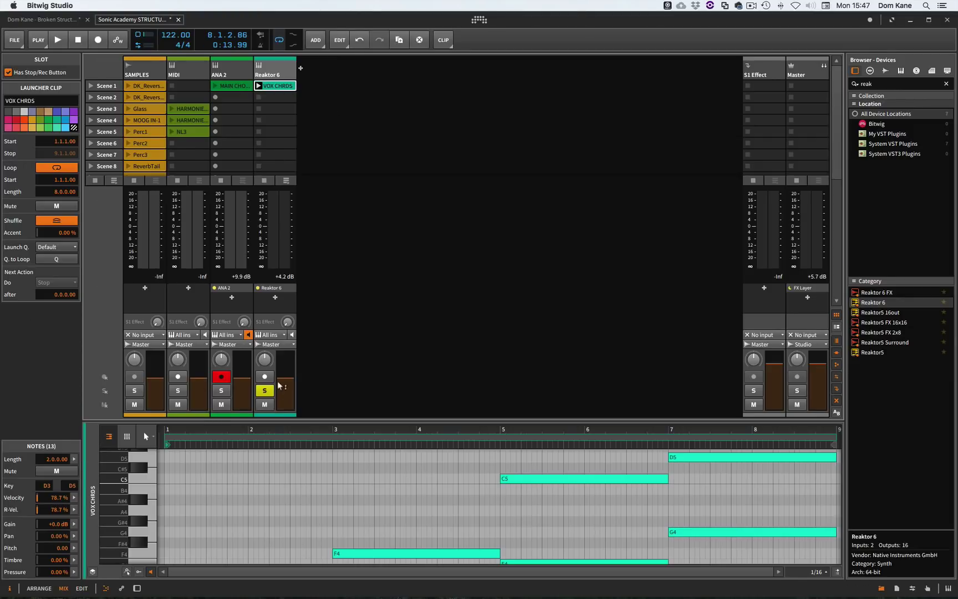
Unsolo Reaktor 6 and play MAIN CHORDS with the ANA 2 fader pulled down.
left_click(265, 391)
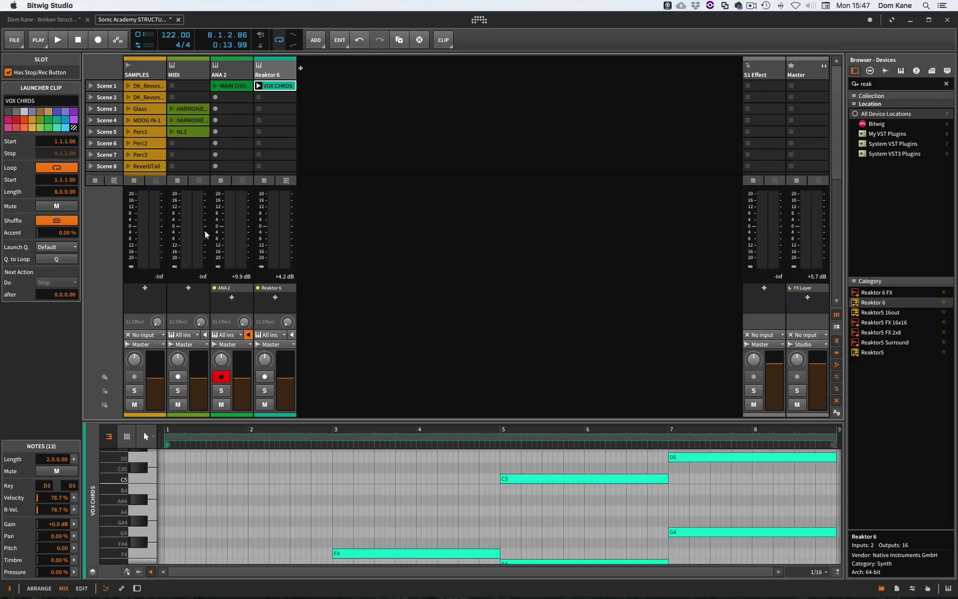
left_click(231, 88)
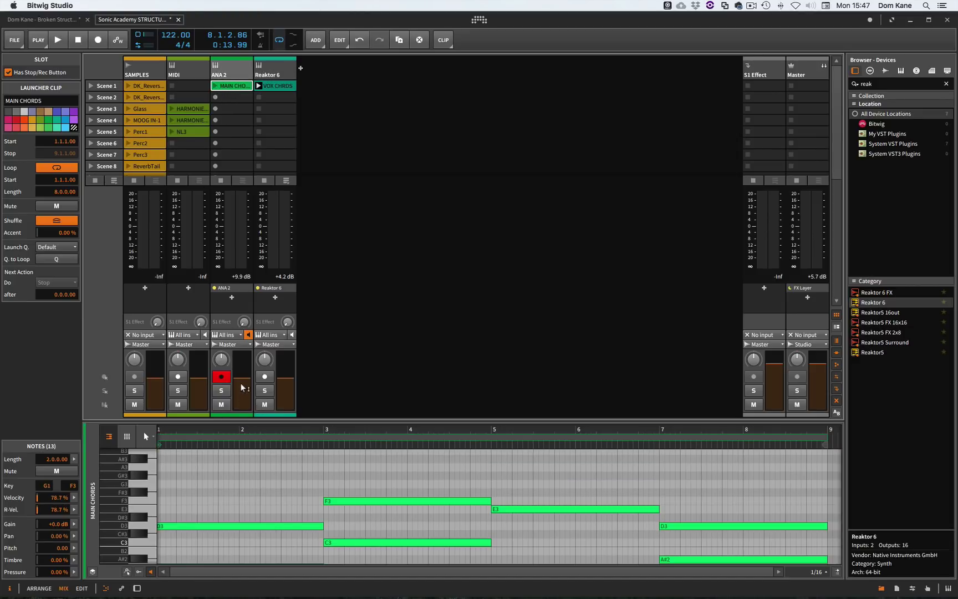
left_click(216, 86)
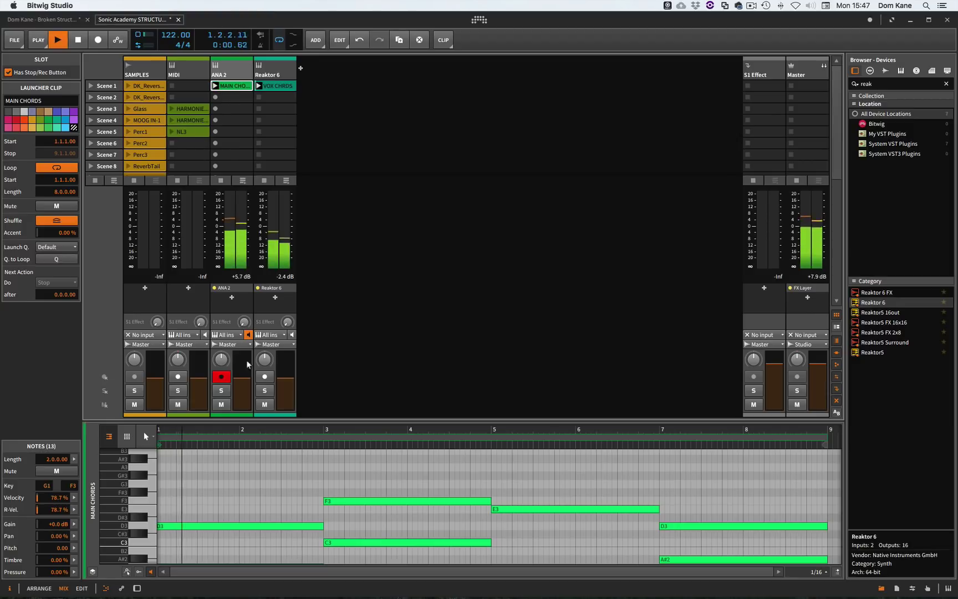
left_click_drag(243, 381, 242, 388)
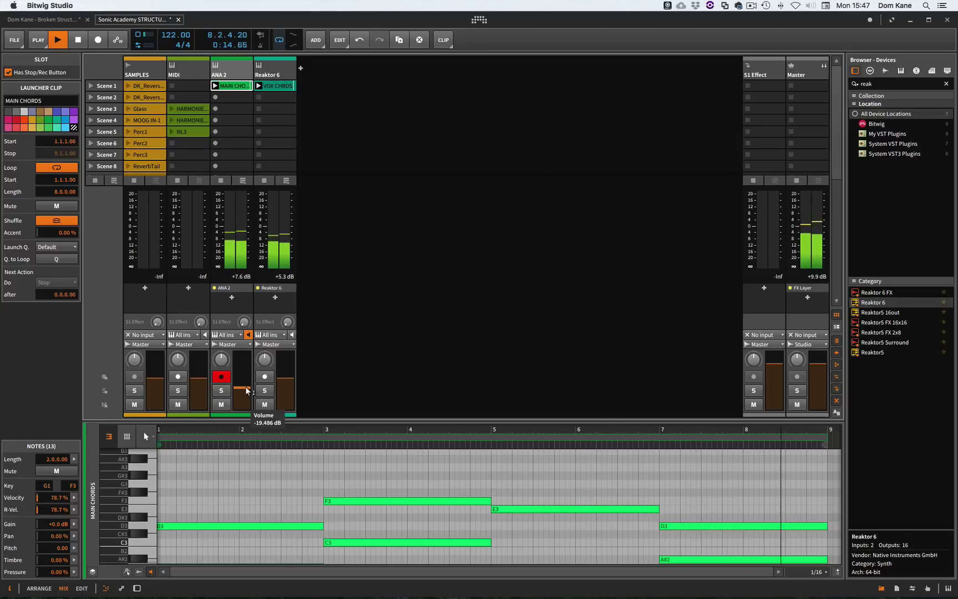
key("space")
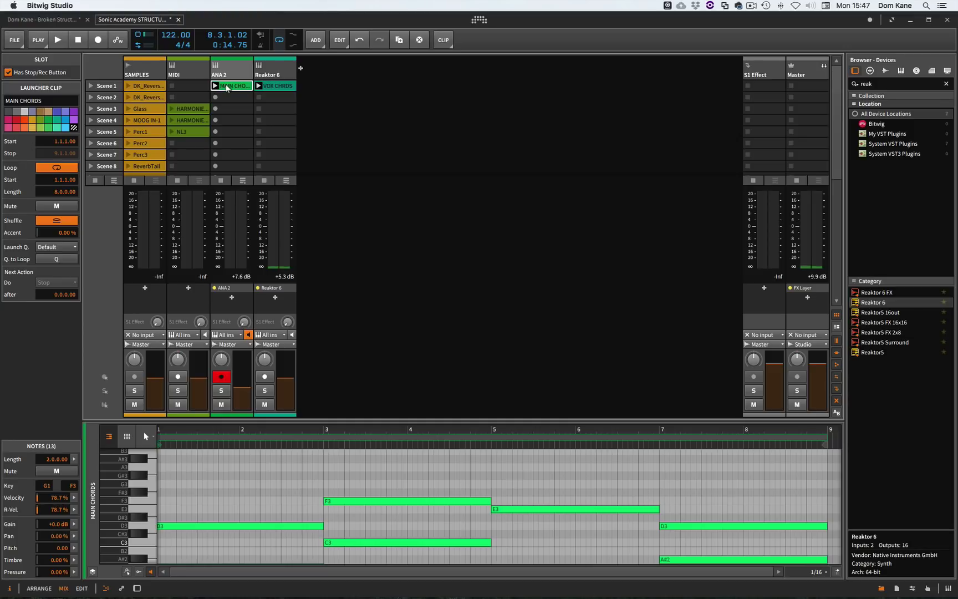
Compare the MAIN CHORDS and VOX CHRDS clips, then stop both tracks' clips.
key("Right")
key("Left")
key("Right")
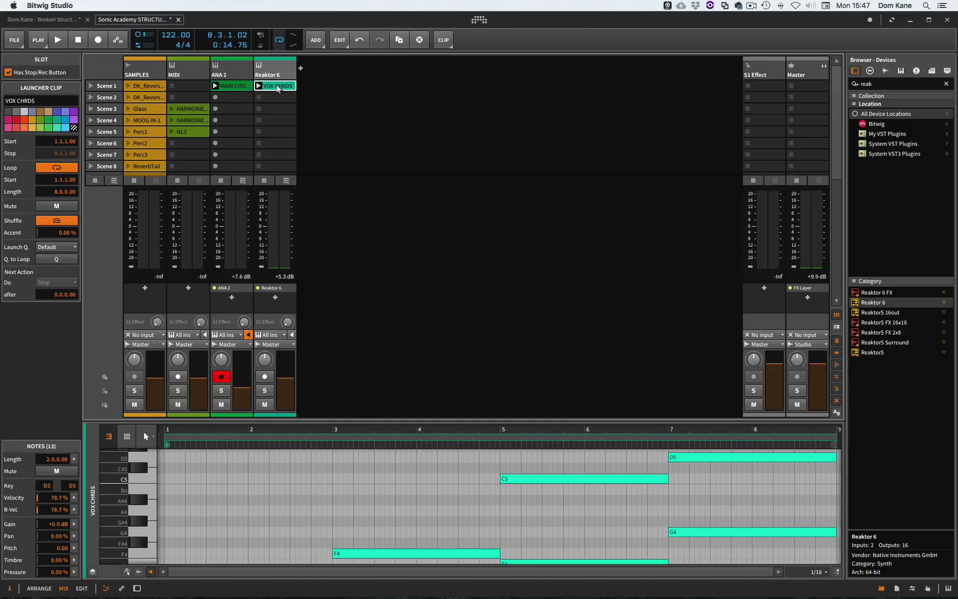
key("Left")
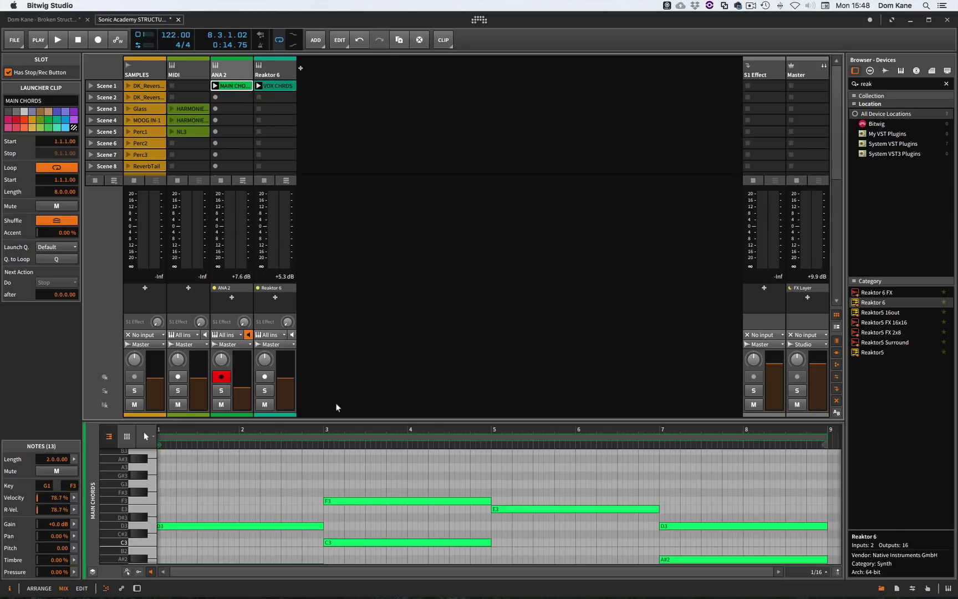
left_click(259, 97)
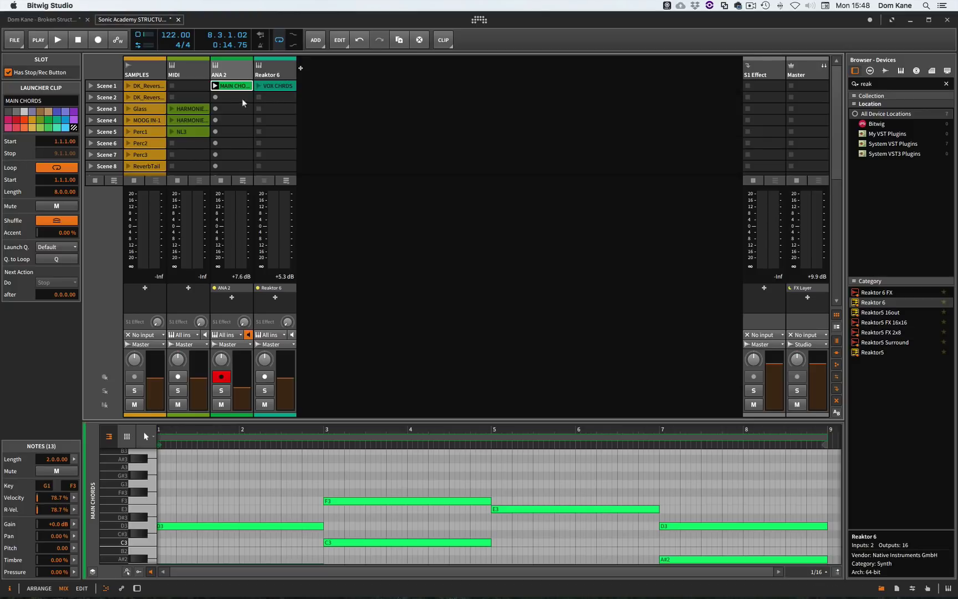
left_click(221, 180)
key("alt+3")
key("alt+2")
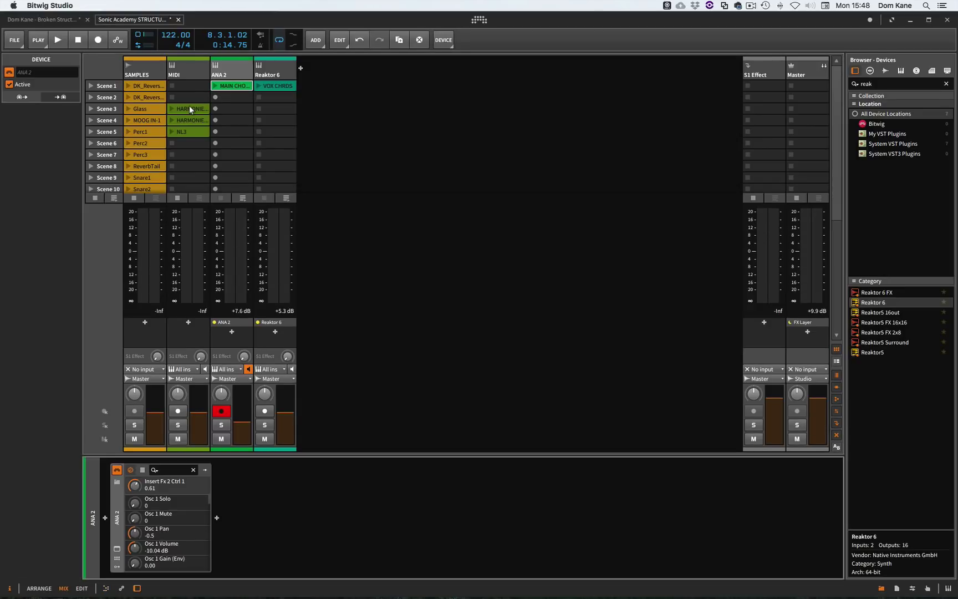
Create Inst 5 after Reaktor 6 and move HARMONIES SYNTH into its Scene 1 slot.
left_click(189, 108)
left_click(269, 71)
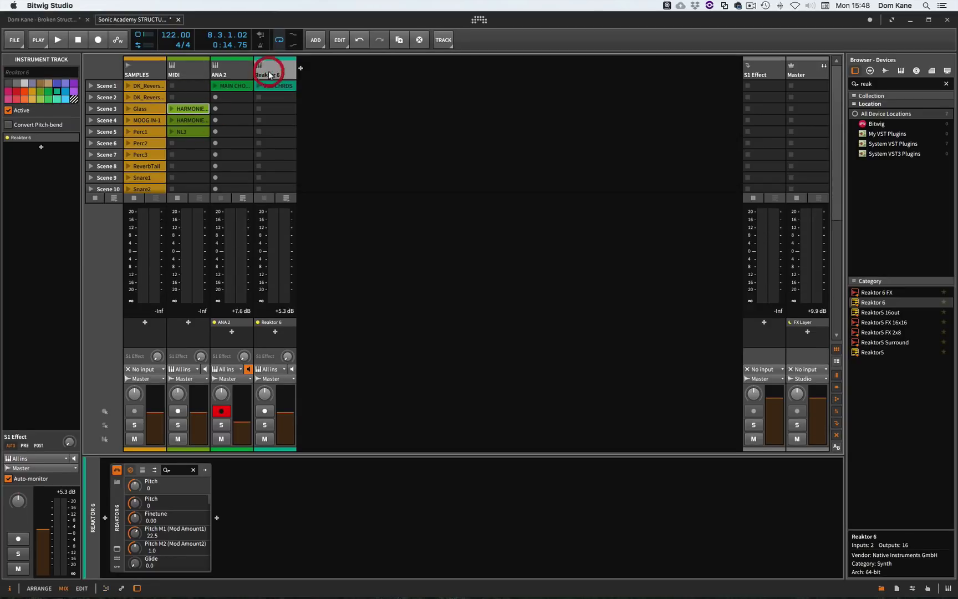
key("super+t")
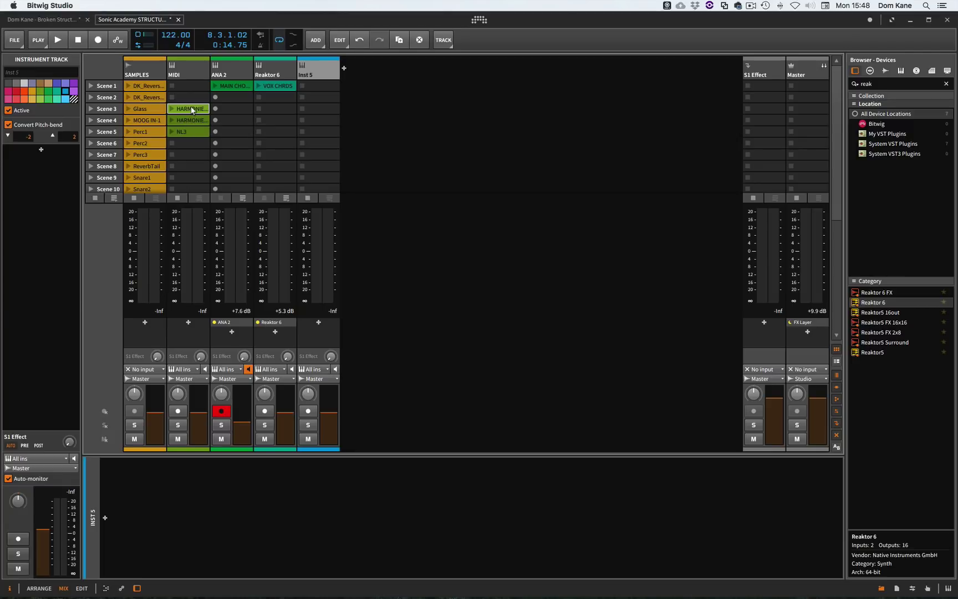
left_click_drag(192, 111, 333, 94)
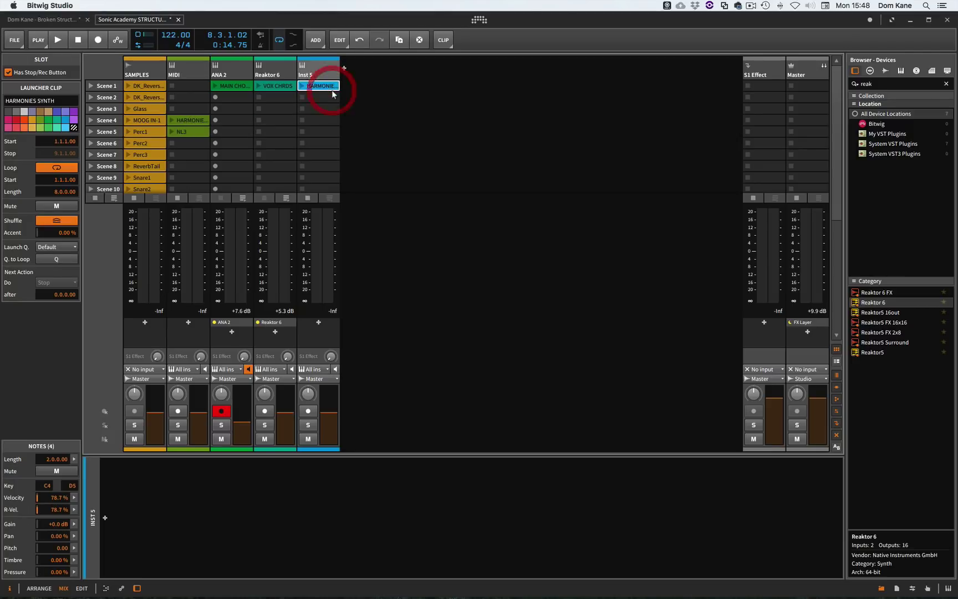
Check the four HARMONIES SYNTH notes in the full-size editor, then reselect the clip in the mixer.
double_click(324, 87)
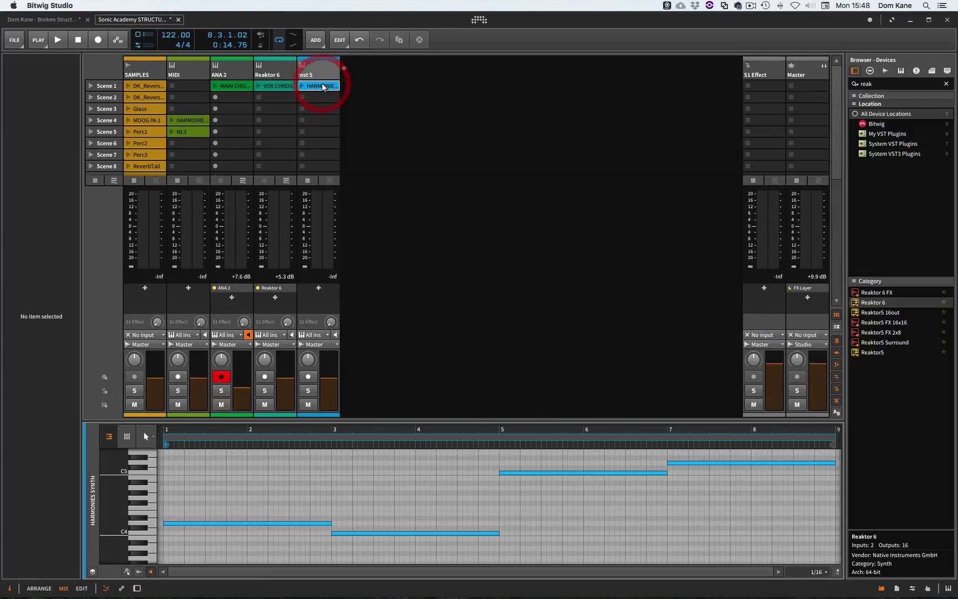
key("F3")
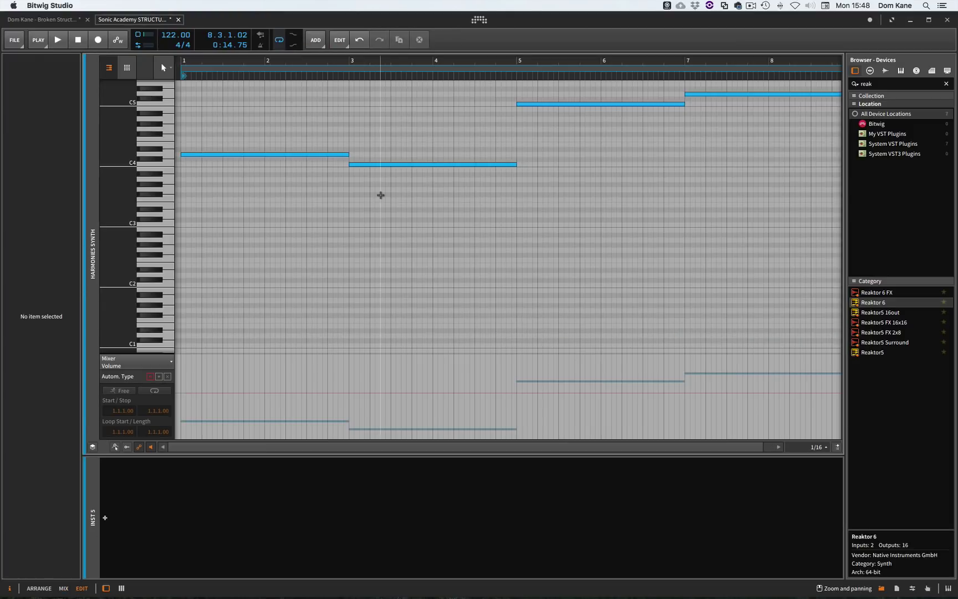
left_click(387, 194)
scroll(386, 195, "up", 5)
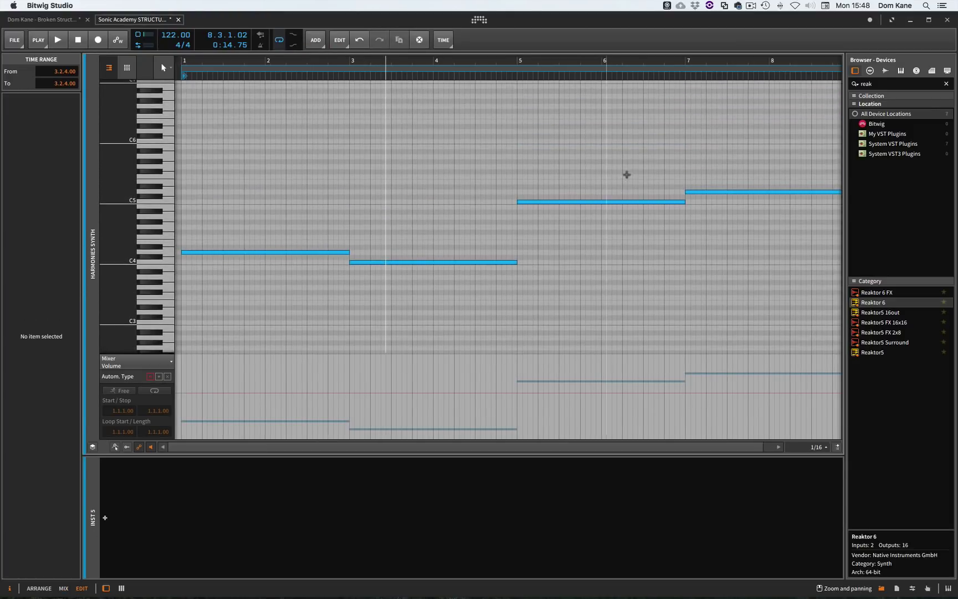
key("F2")
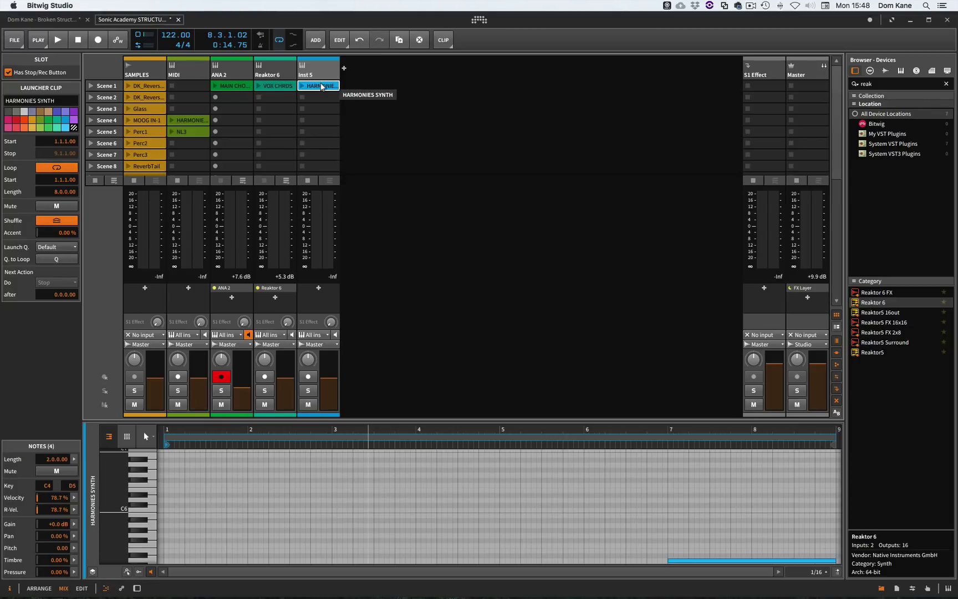
left_click(328, 86)
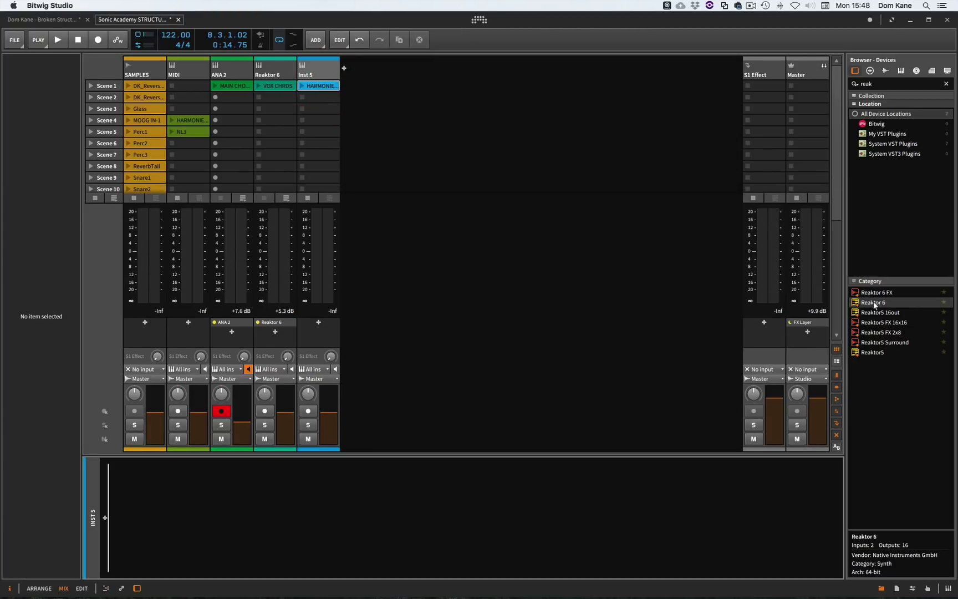
Load Reaktor 6 onto Inst 5 with the Razor ensemble in its rack.
left_click_drag(874, 305, 315, 507)
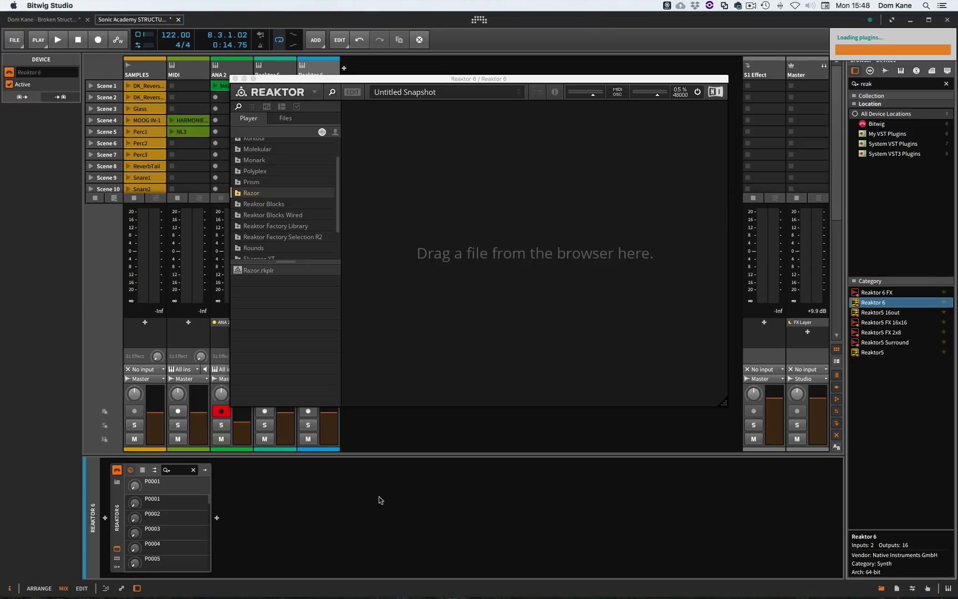
left_click_drag(259, 270, 380, 388)
left_click(308, 425)
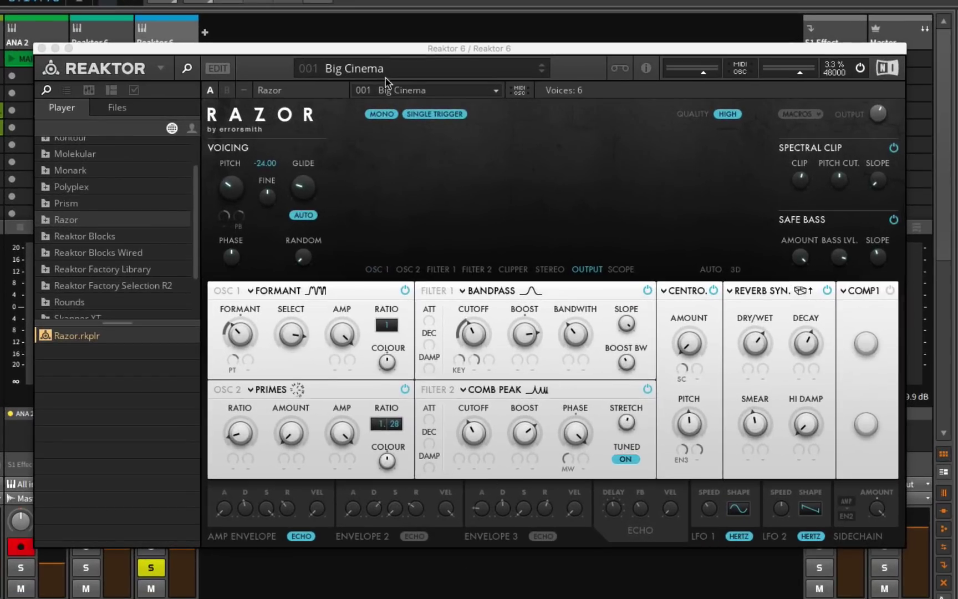
Switch Razor to the 003 Cinematic Pad preset and play HARMONIES SYNTH through it.
left_click(462, 95)
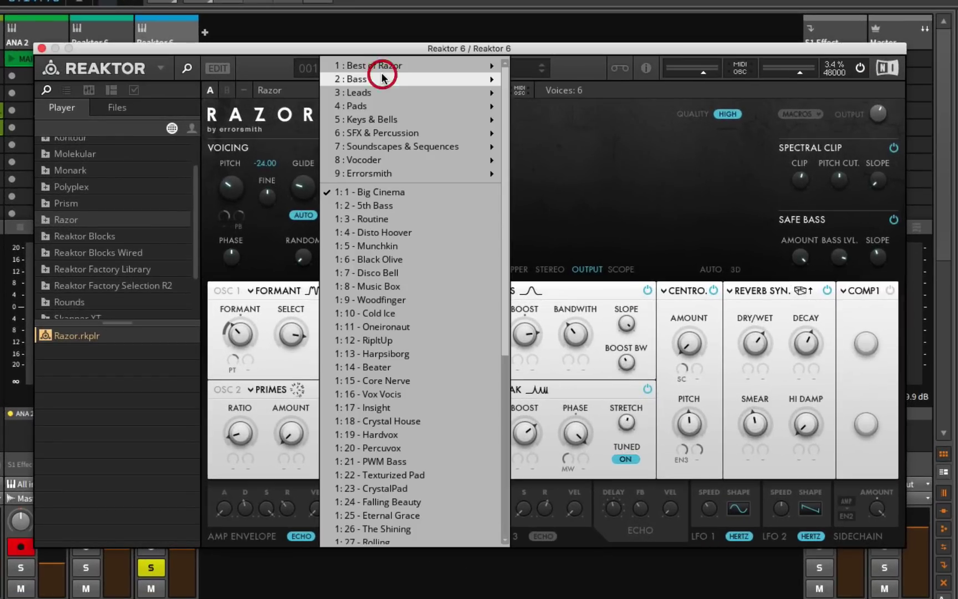
left_click(383, 78)
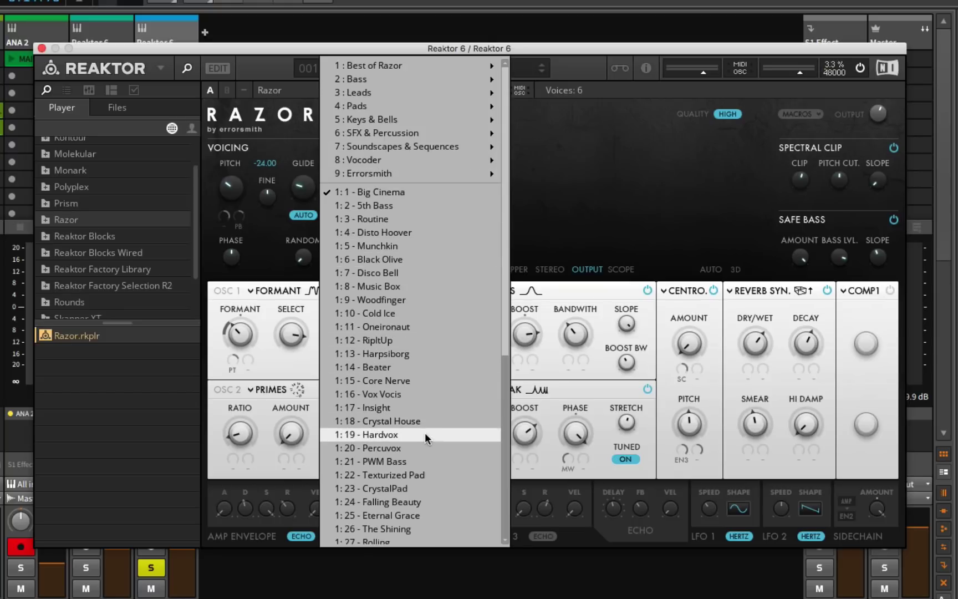
scroll(432, 490, "down", 7)
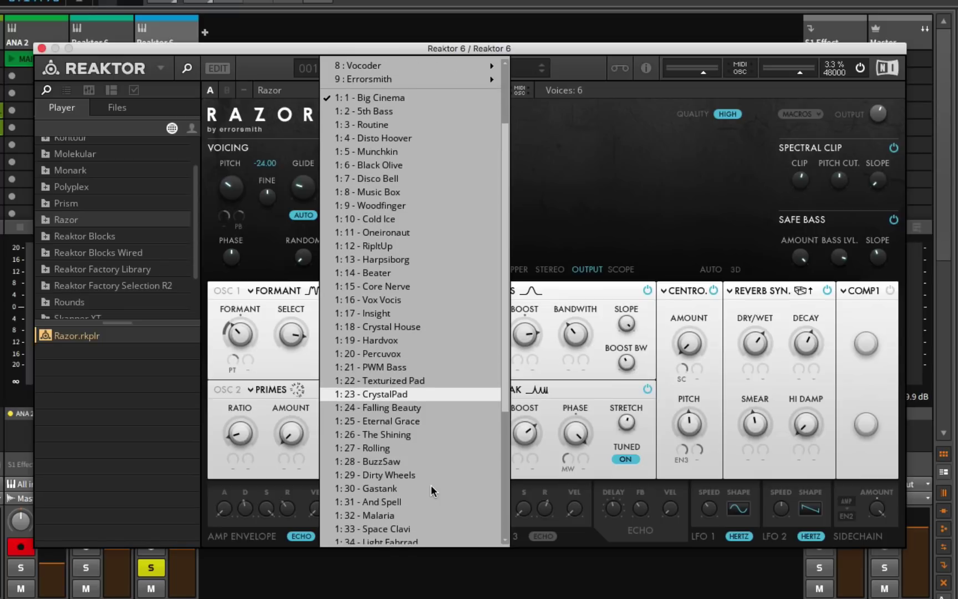
scroll(432, 490, "down", 9)
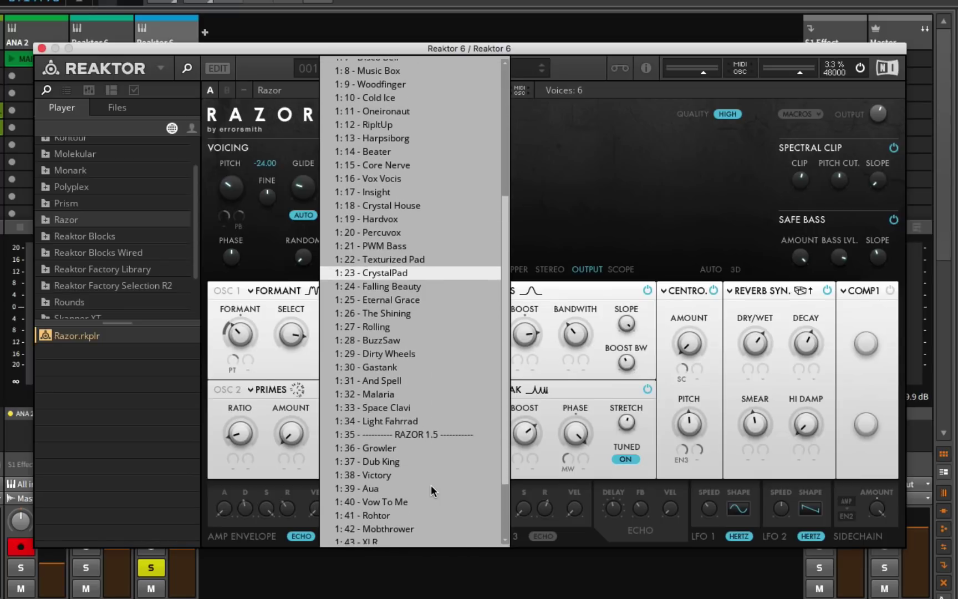
scroll(432, 490, "down", 6)
scroll(432, 490, "up", 20)
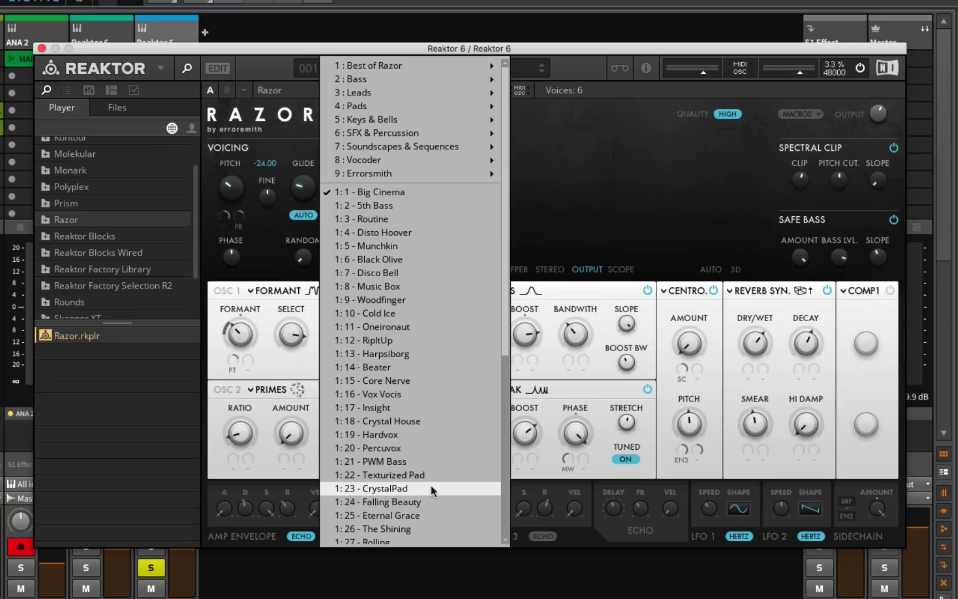
mouse_move(375, 105)
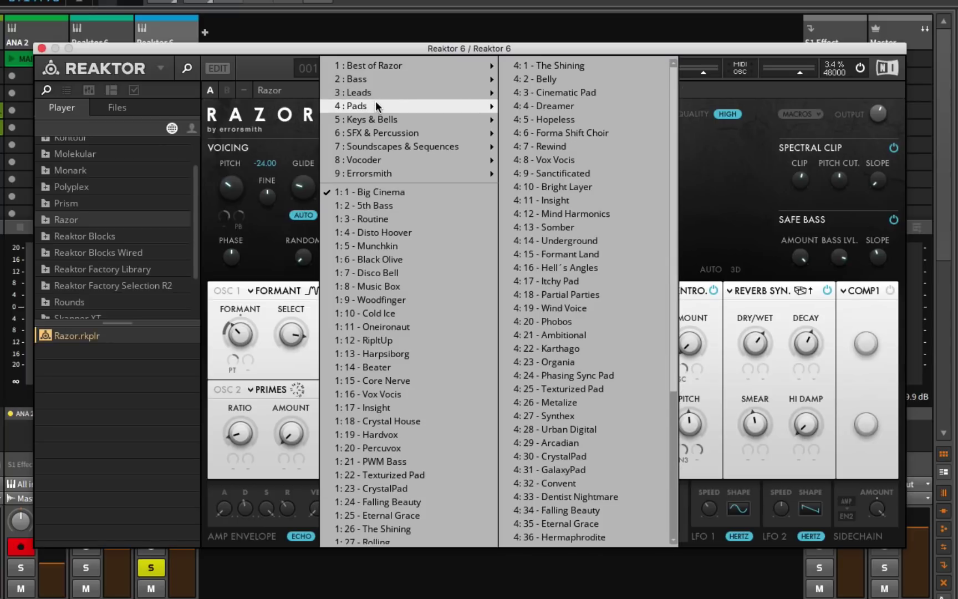
left_click(577, 95)
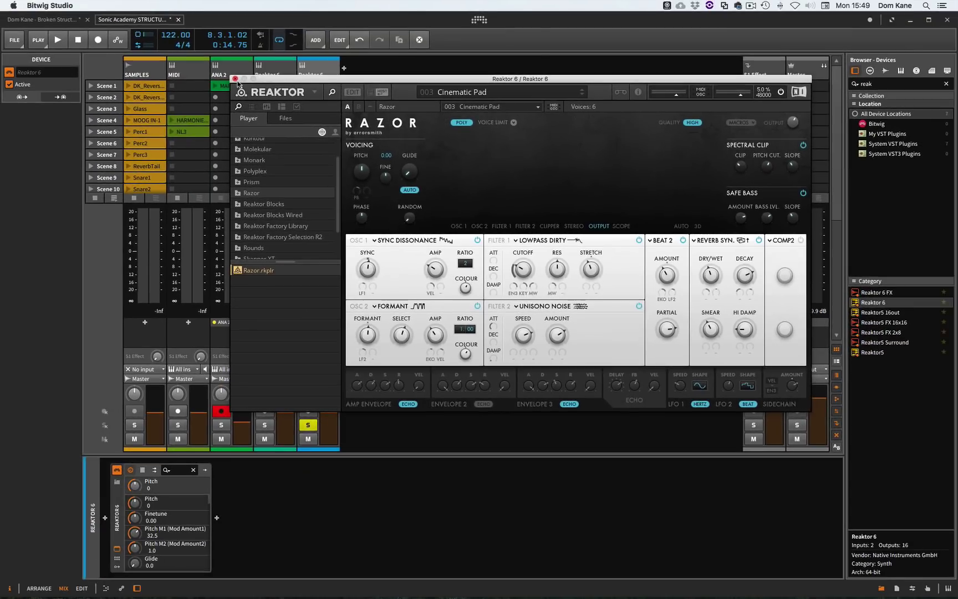
key("space")
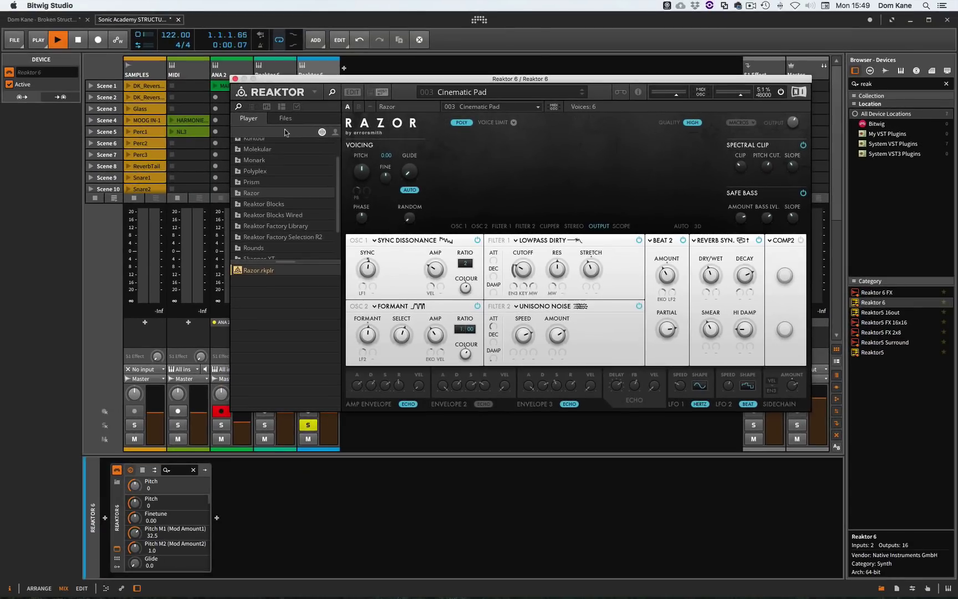
left_click(236, 78)
Play the HARMONIES SYNTH clip with its new sound, view its notes, then launch the scene 1 chord clips.
left_click(302, 85)
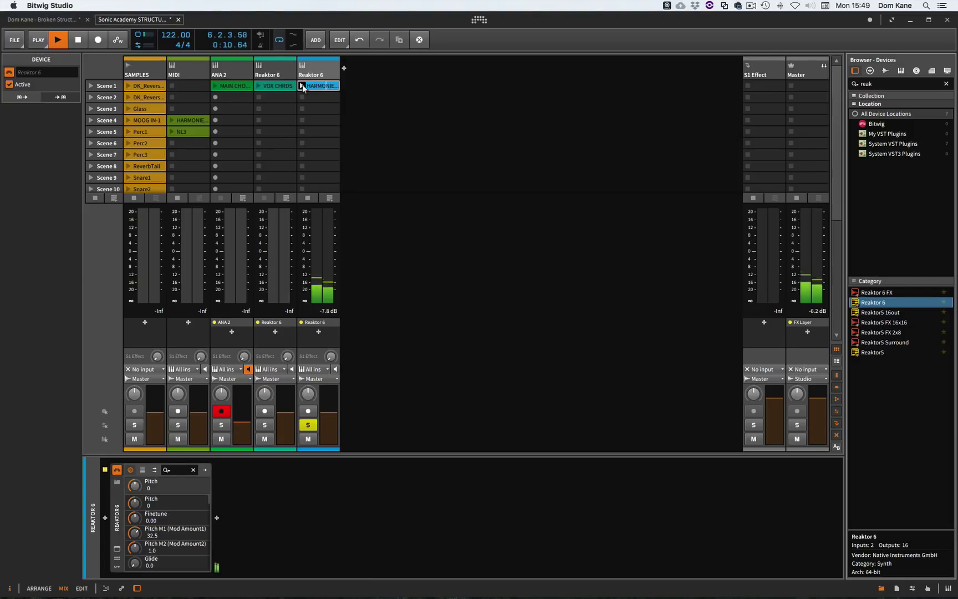
double_click(328, 86)
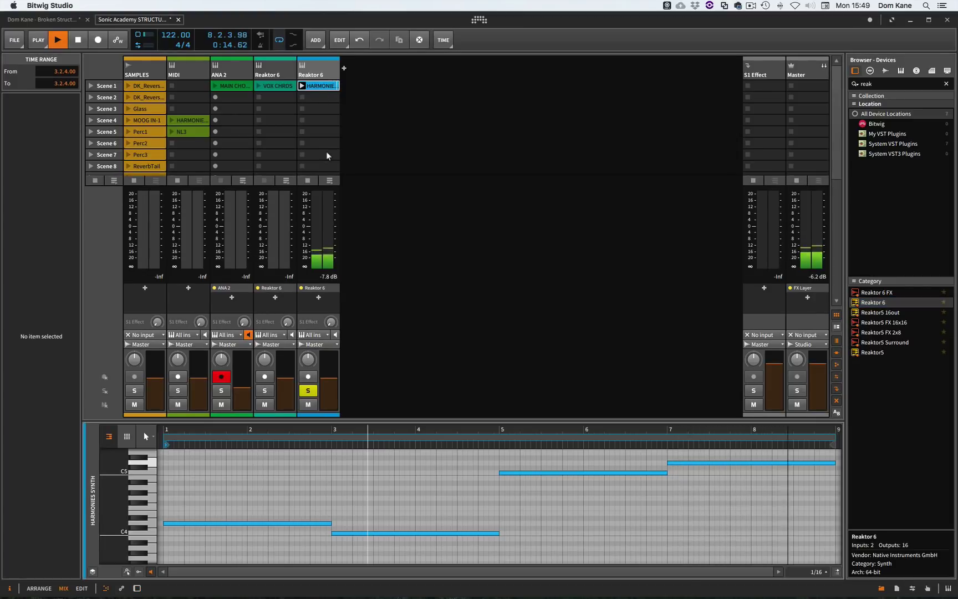
key("space")
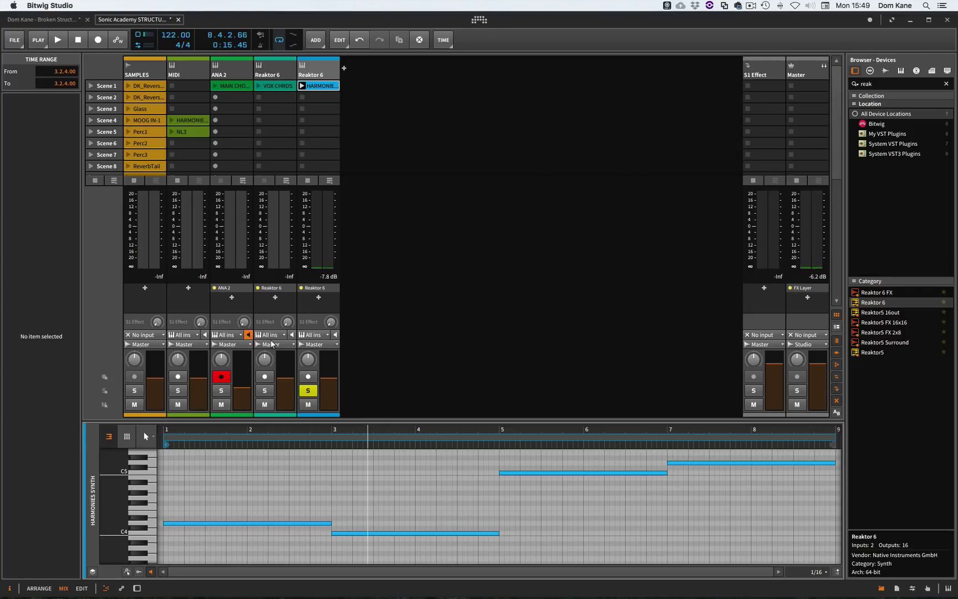
left_click(215, 97)
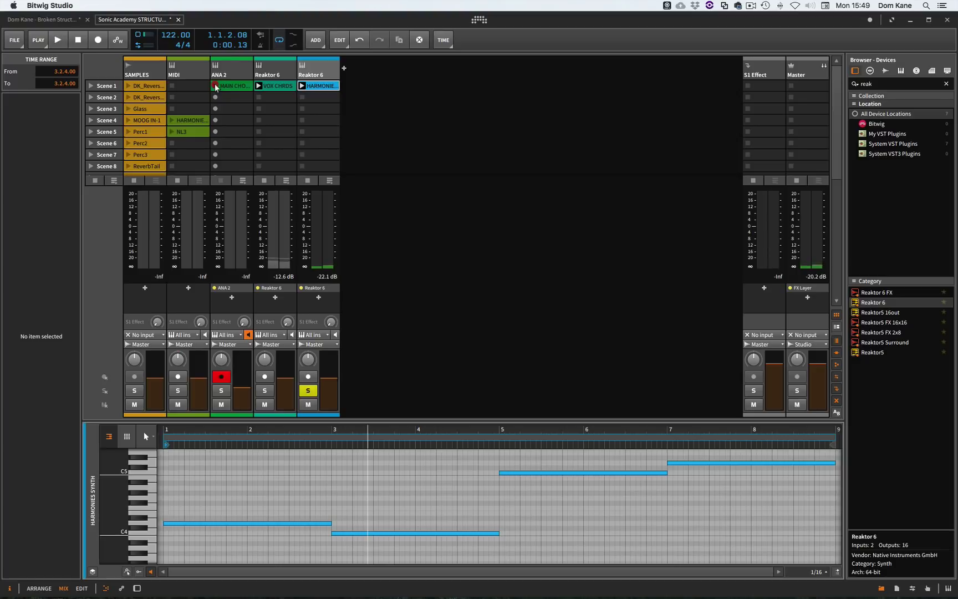
Unsolo the harmony synth track, raise its volume to -5.78 dB during playback, then show VOX CHRDS notes.
left_click(307, 390)
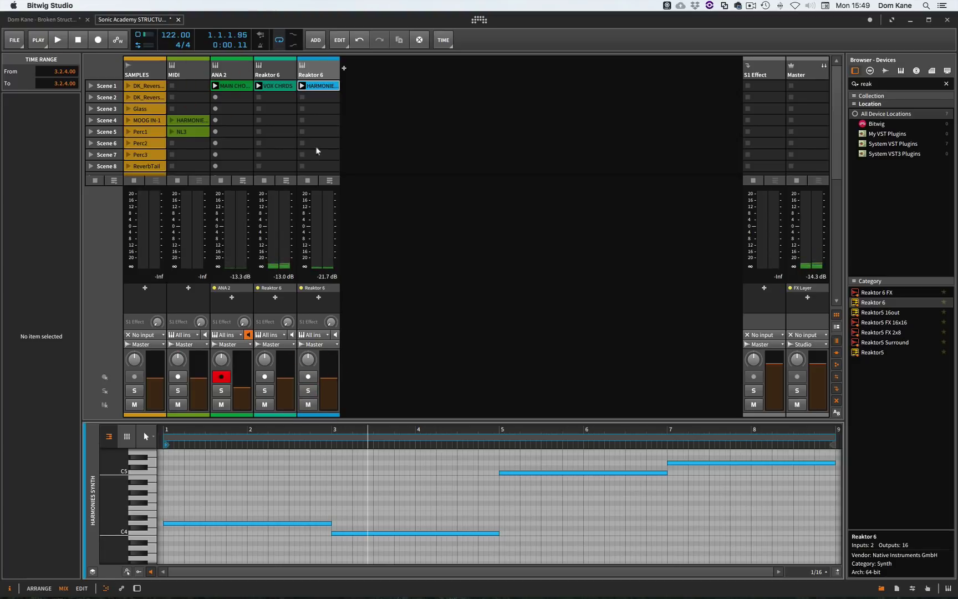
key("space")
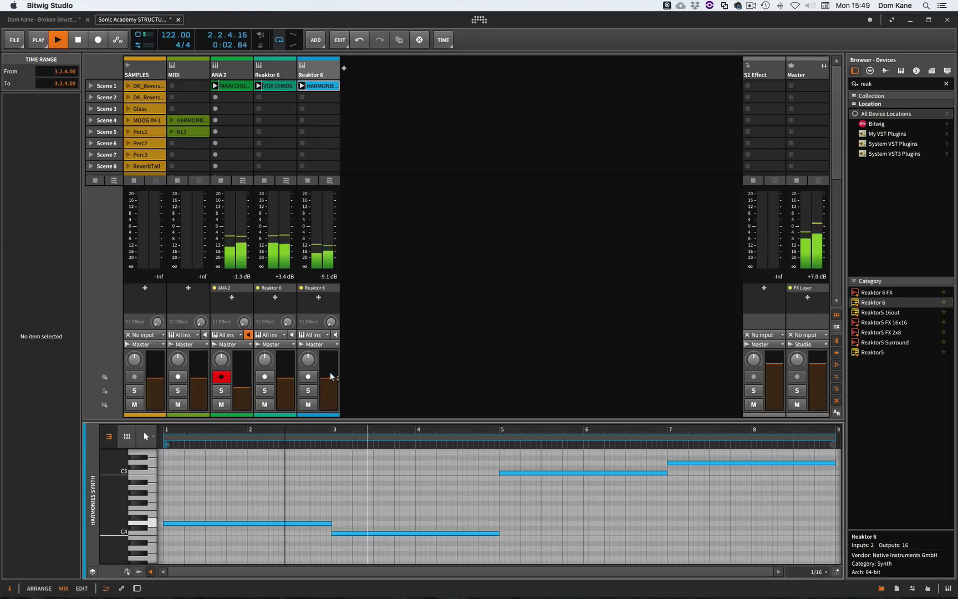
left_click_drag(329, 378, 329, 373)
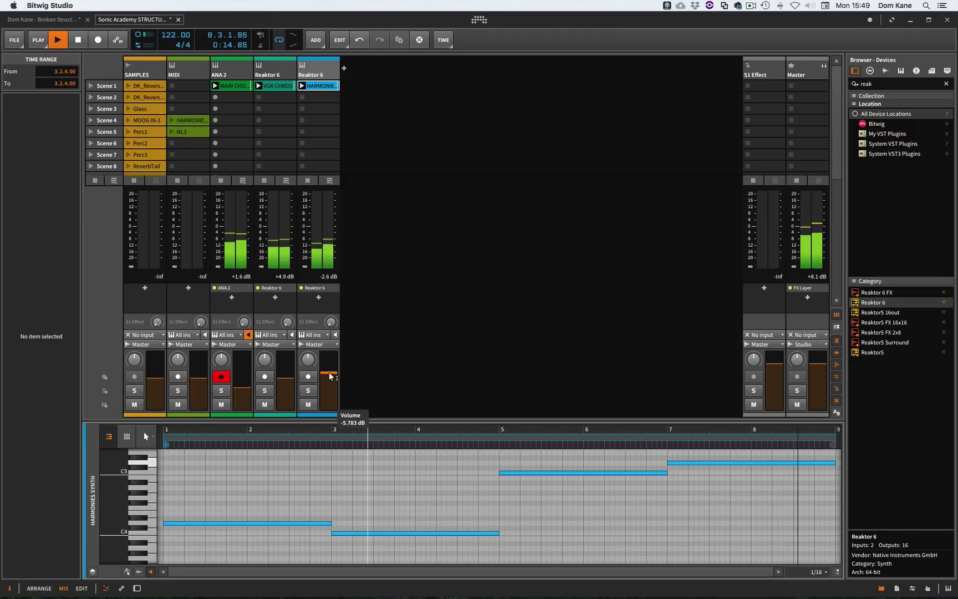
key("space")
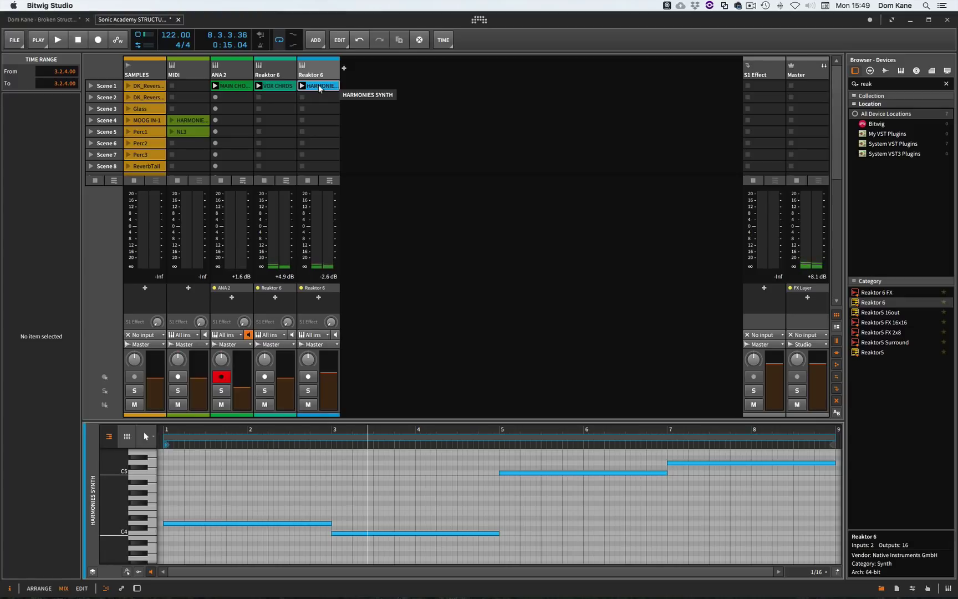
left_click(276, 88)
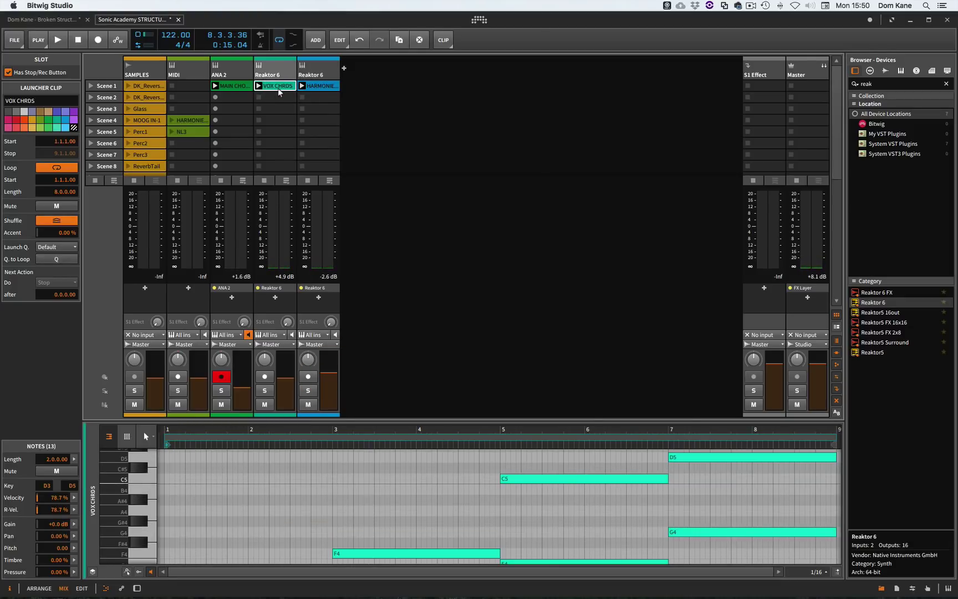
Inspect the VOX CHRDS and HARMONIES SYNTH notes full-screen in the Edit layout, then return to the mixer.
key("F3")
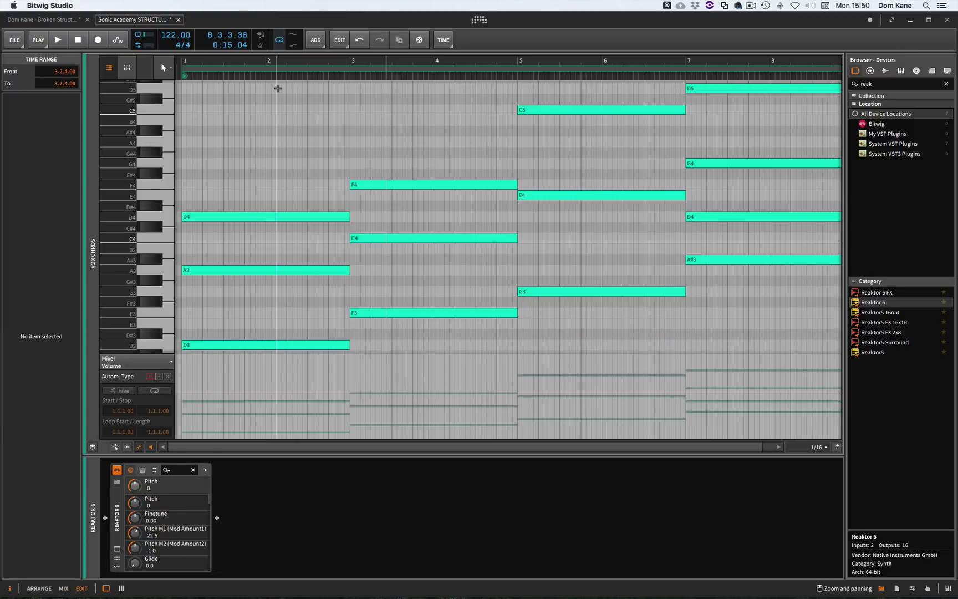
key("F2")
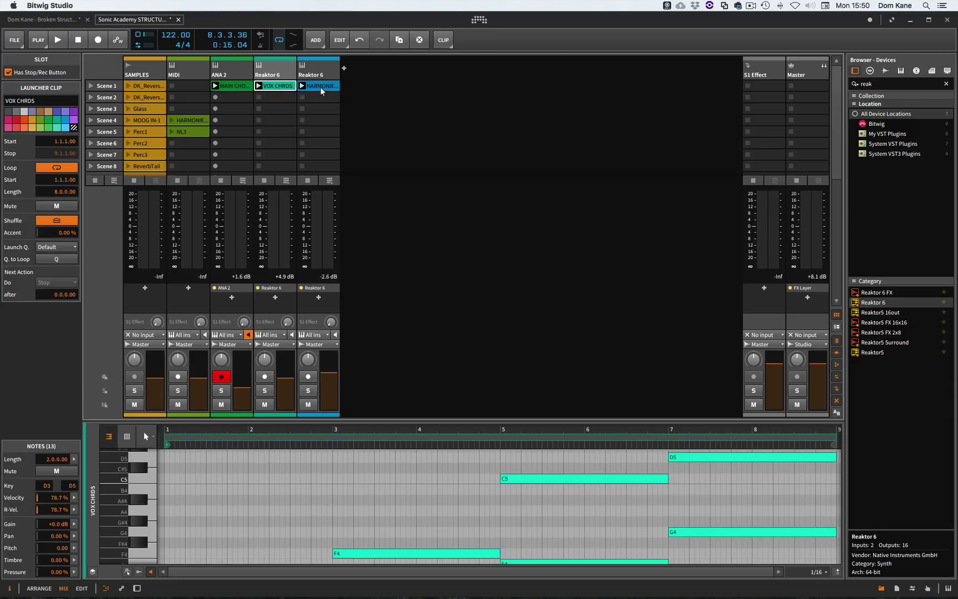
left_click(321, 87)
key("F3")
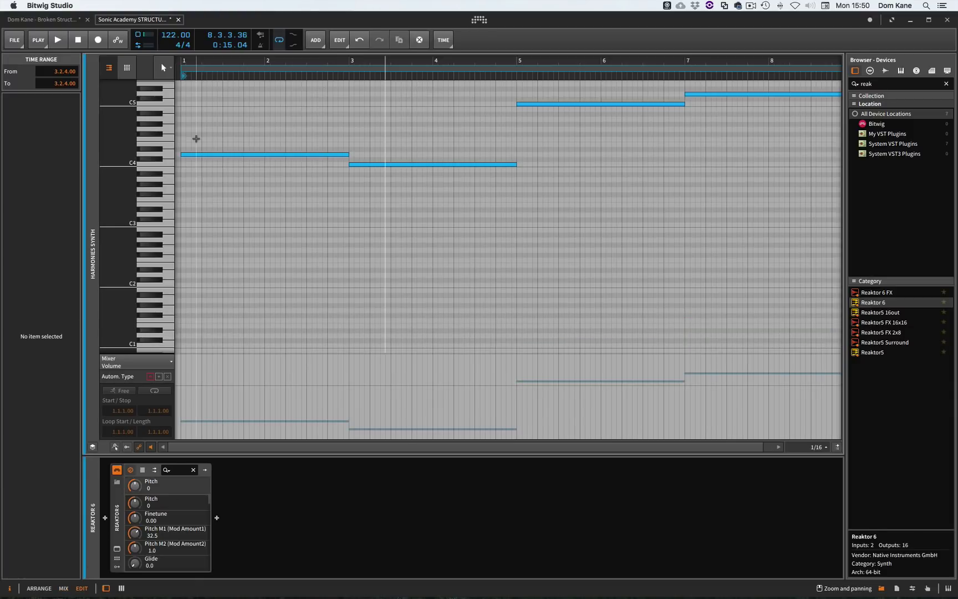
scroll(451, 216, "down", 2)
scroll(450, 216, "up", 6)
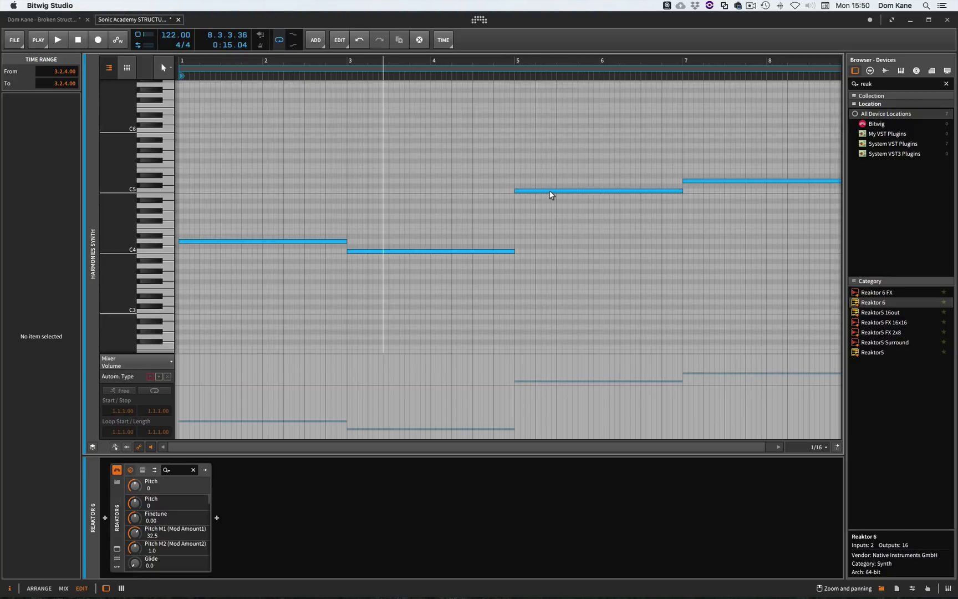
key("alt+2")
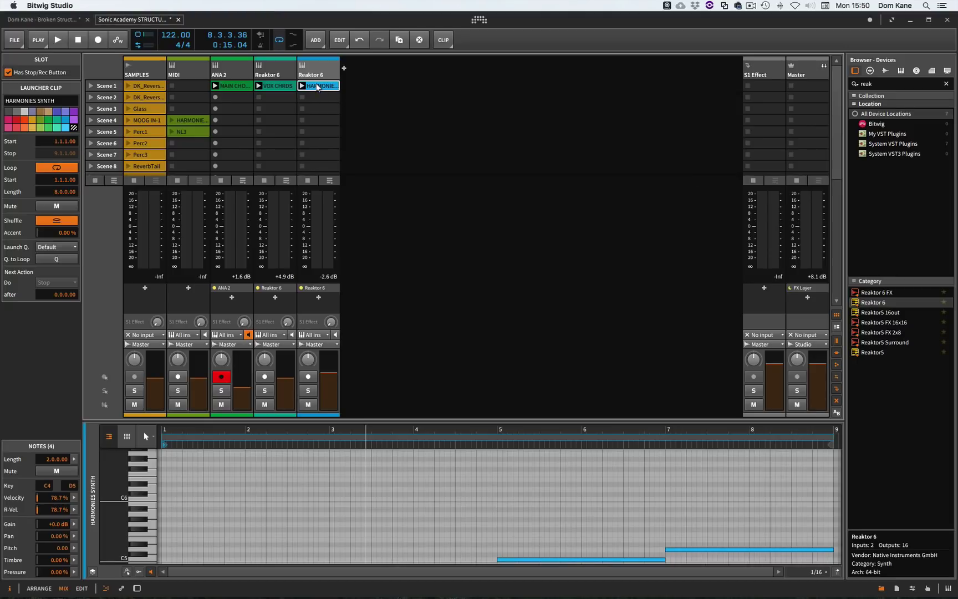
Add instrument track Inst 6 and move the HARMONIES STRING clip from Scene 4 into its Scene 1 slot.
key("super+t")
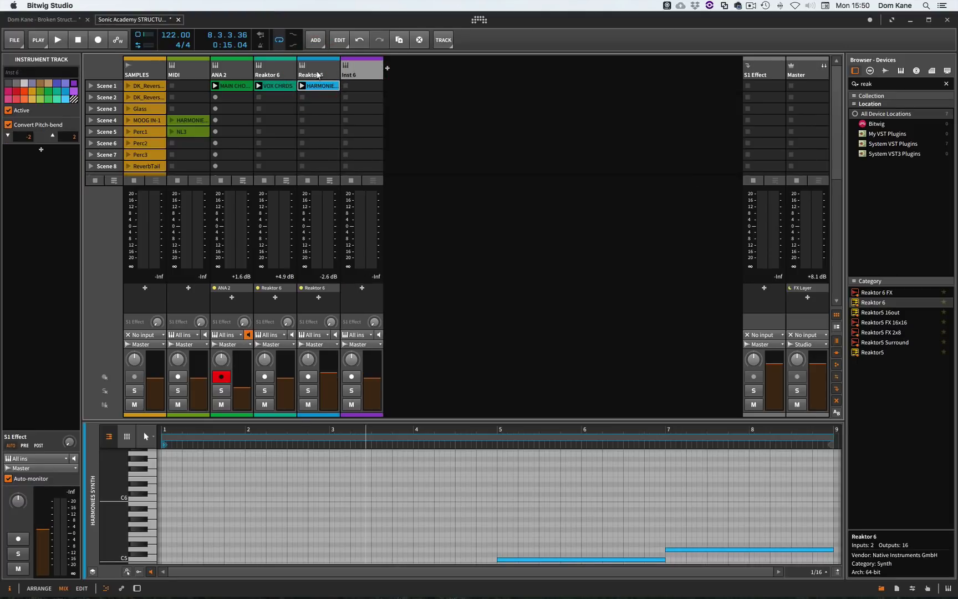
left_click_drag(195, 120, 371, 92)
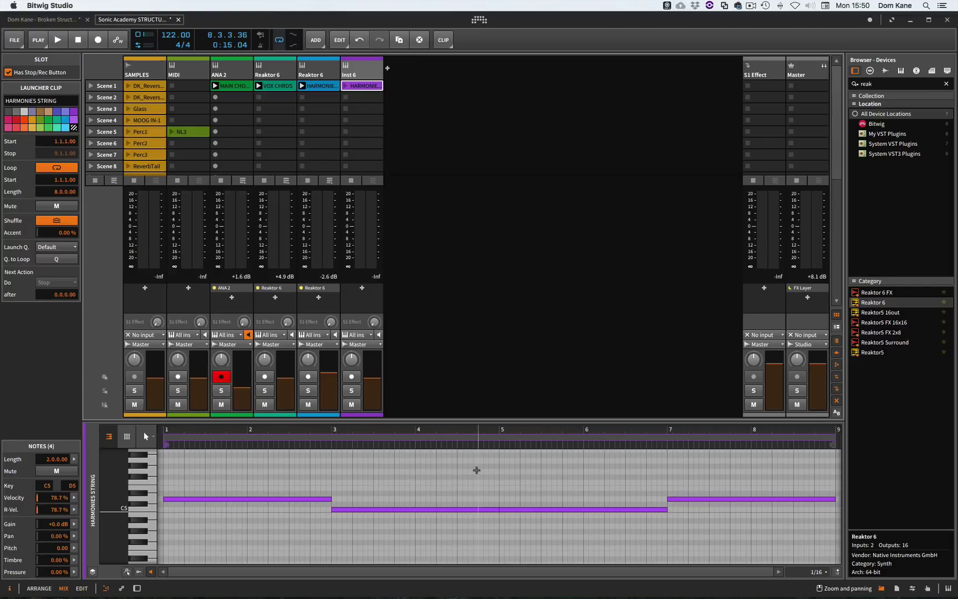
left_click(475, 444)
left_click(380, 242)
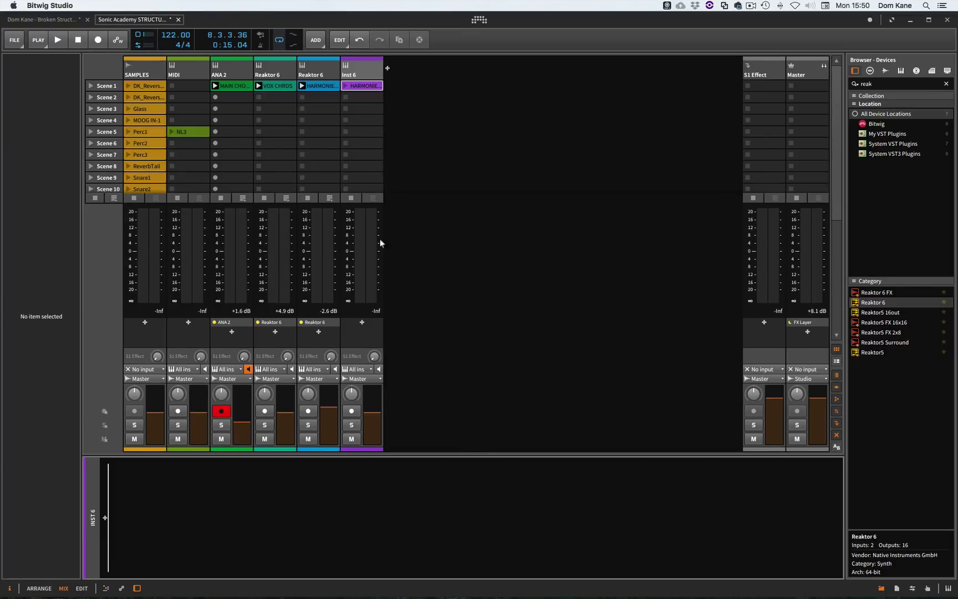
left_click(371, 86)
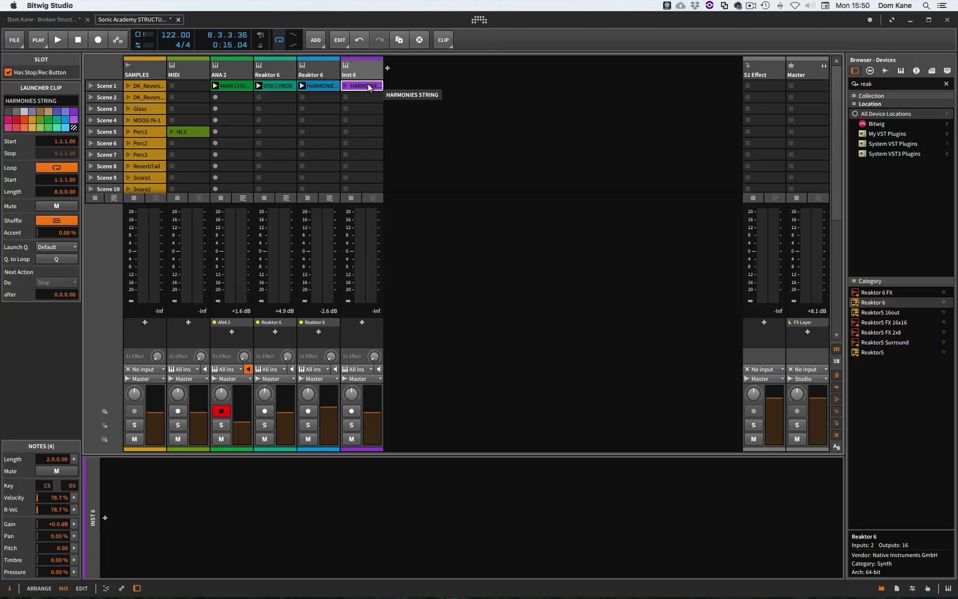
Load Kontakt 5 onto Inst 6 from a 'kont' device search.
left_click(867, 83)
type("kon")
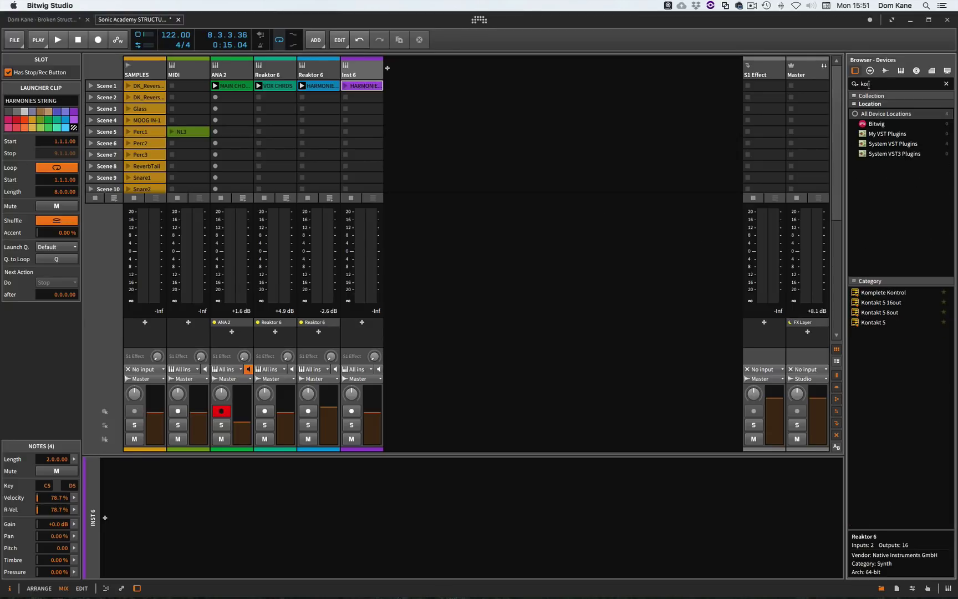
type("t")
left_click_drag(872, 325, 375, 497)
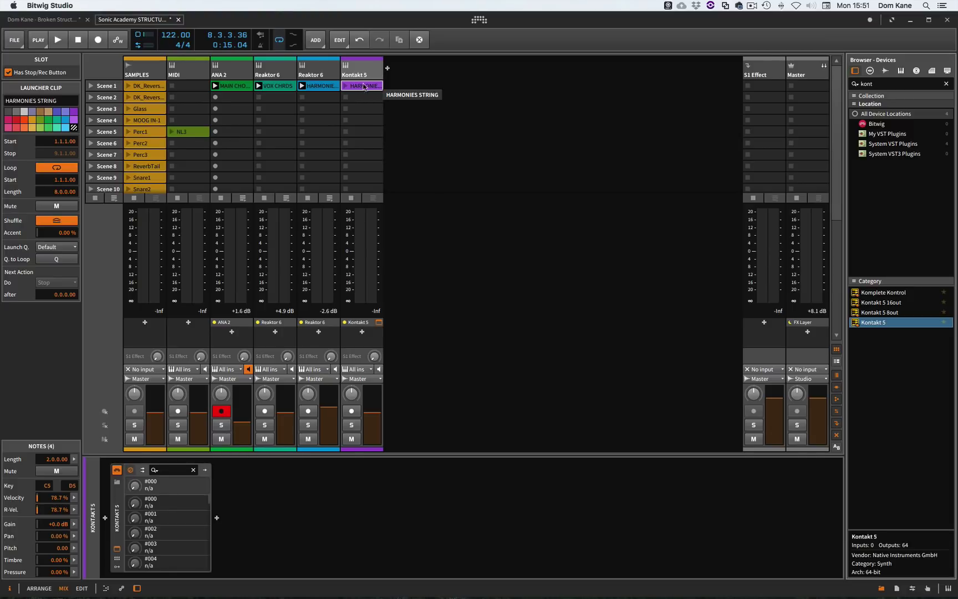
Solo the Kontakt 5 track, launch the HARMONIES STRING clip, and show the Kontakt plugin window.
left_click(361, 87)
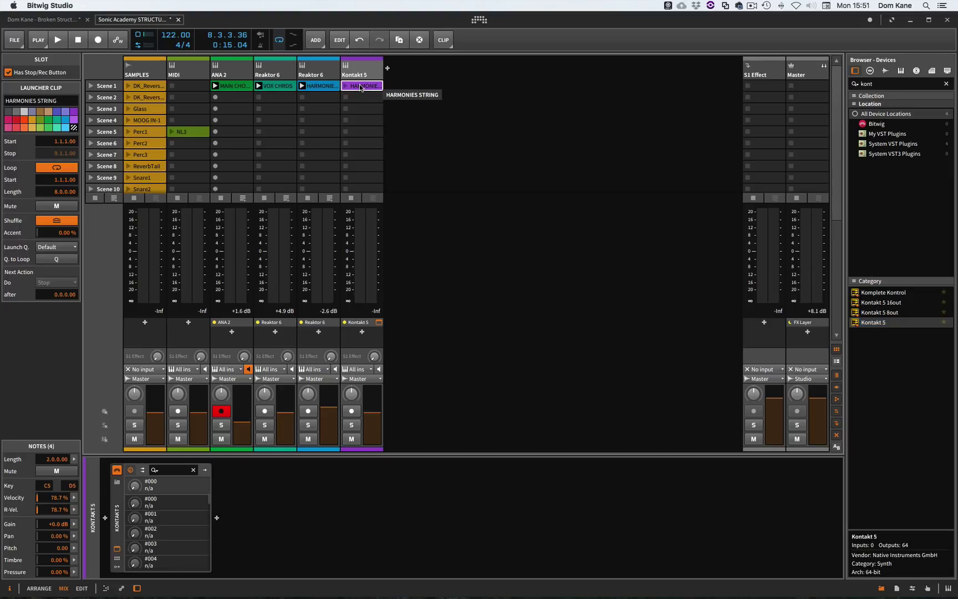
left_click(352, 425)
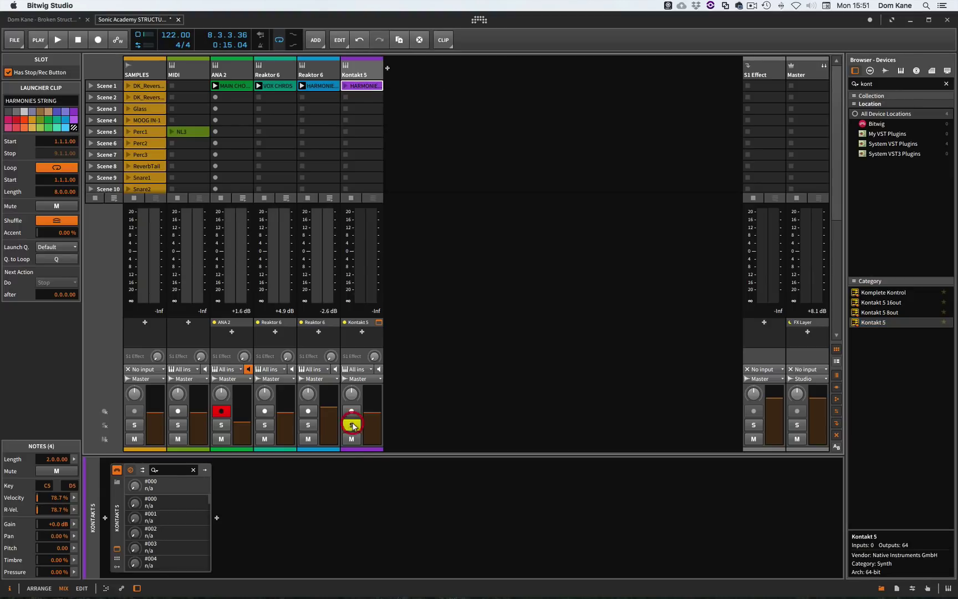
left_click(345, 86)
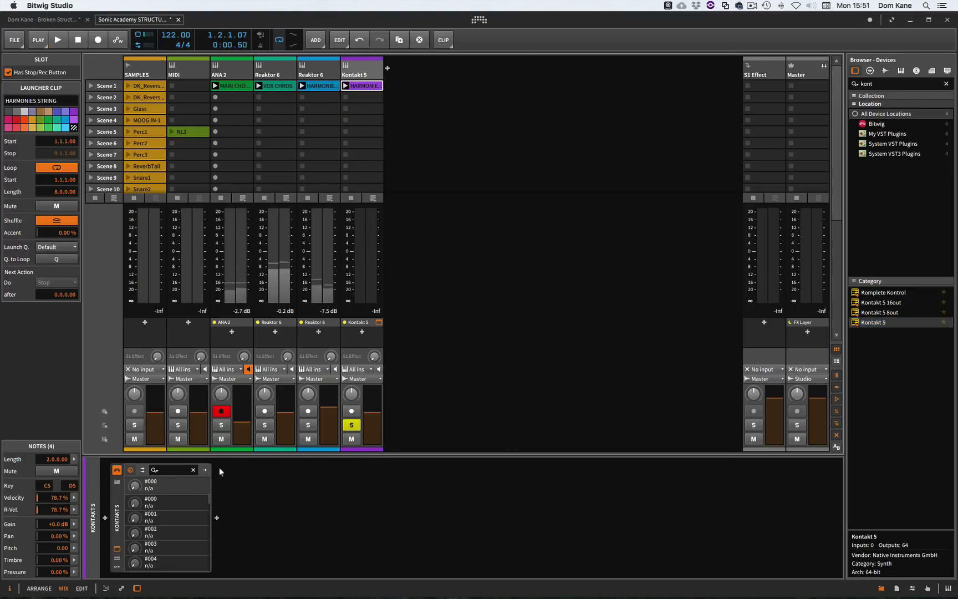
left_click(117, 548)
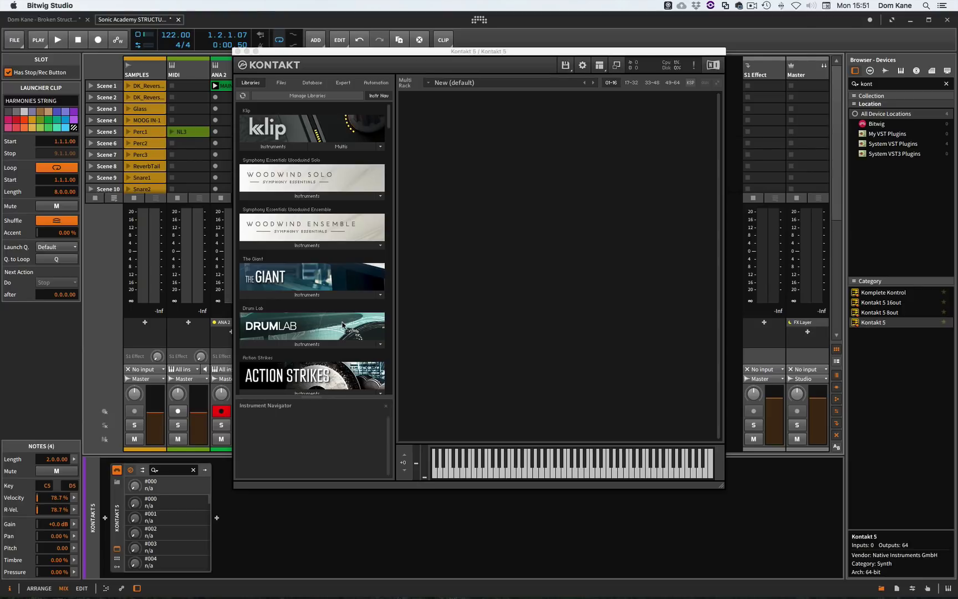
Move the Kontakt window aside and scroll the Libraries list down to Session Strings Pro.
left_click_drag(376, 55, 387, 101)
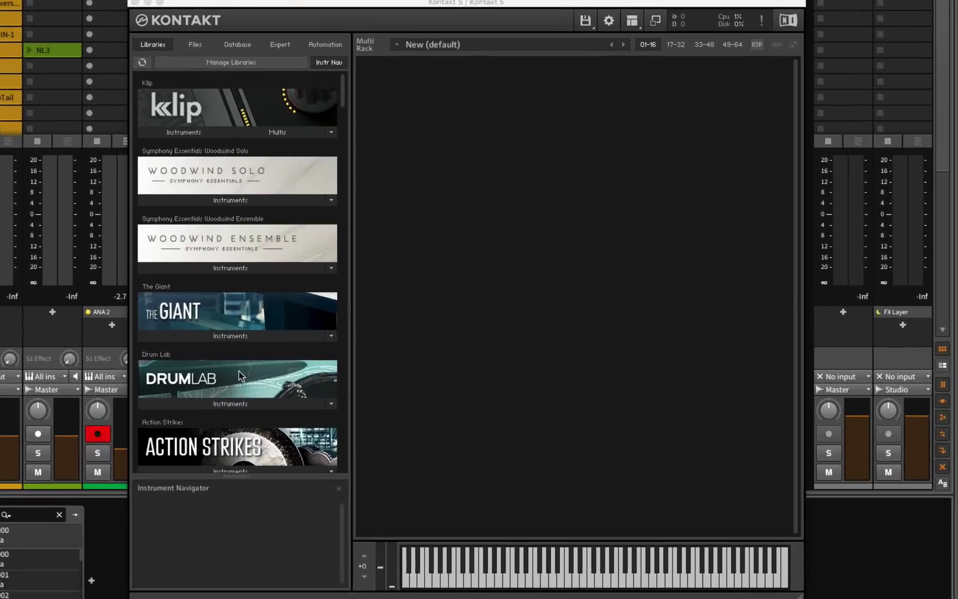
scroll(325, 338, "down", 5)
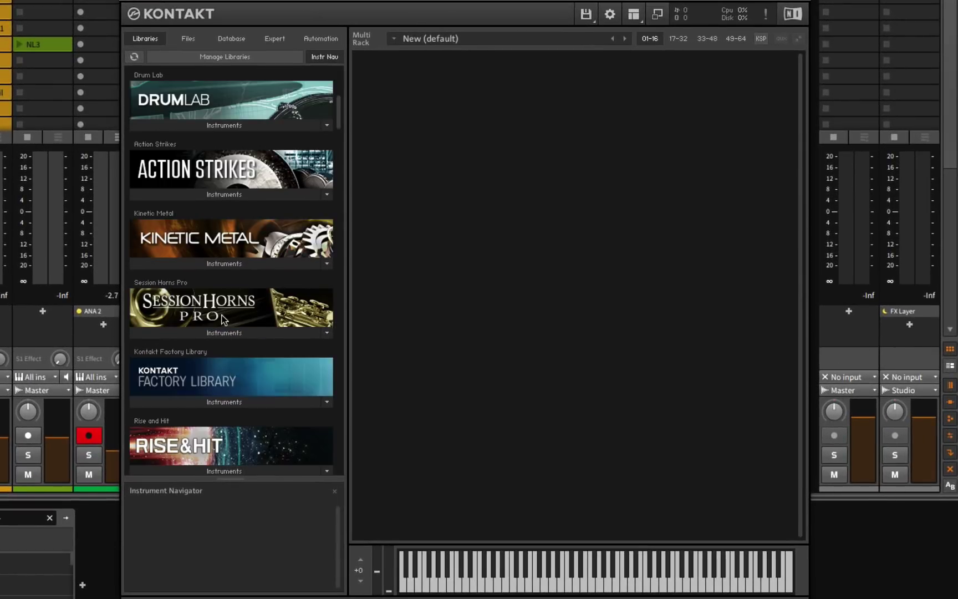
scroll(222, 320, "down", 1)
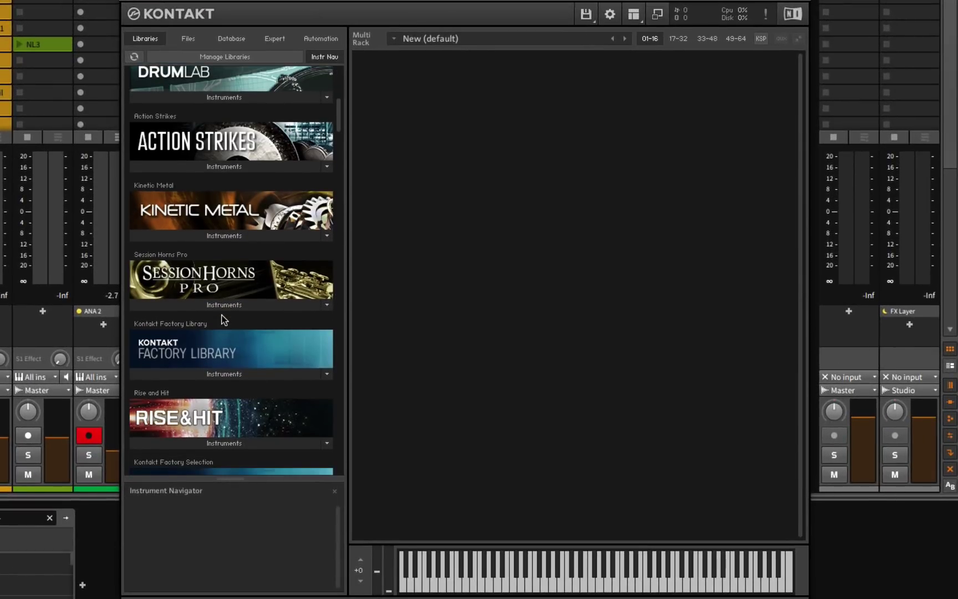
scroll(222, 320, "down", 1)
scroll(224, 389, "down", 8)
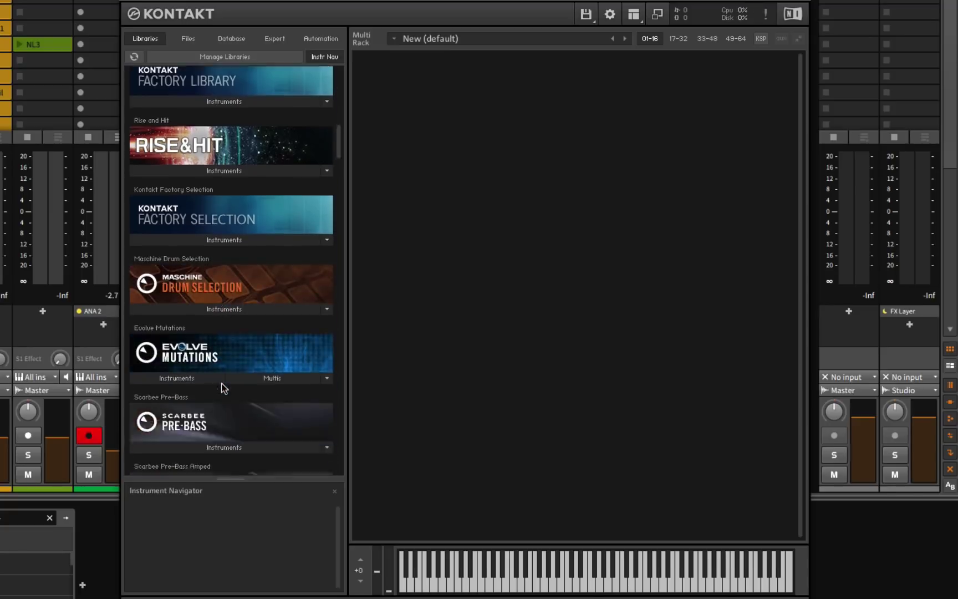
scroll(225, 388, "down", 12)
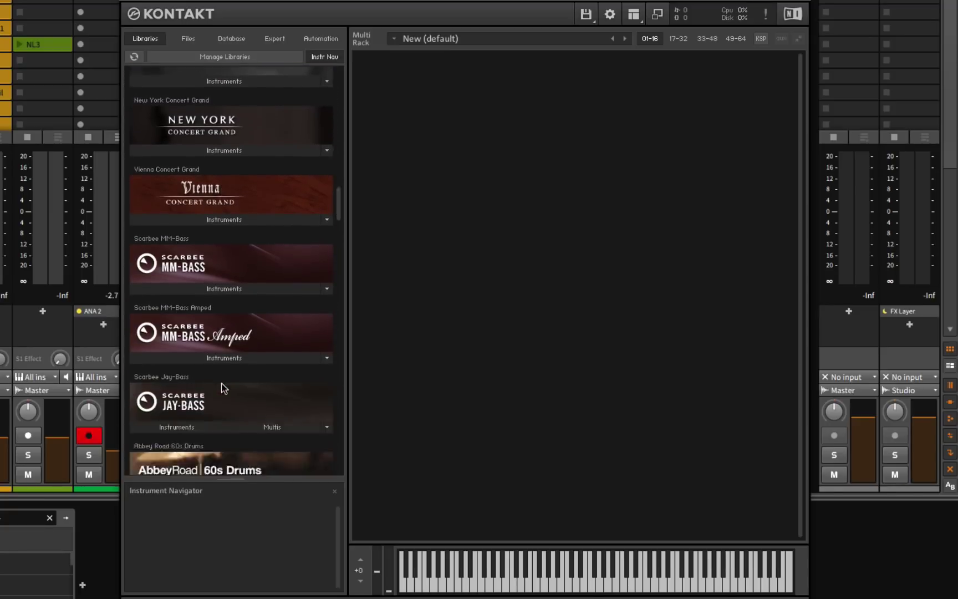
scroll(223, 388, "down", 12)
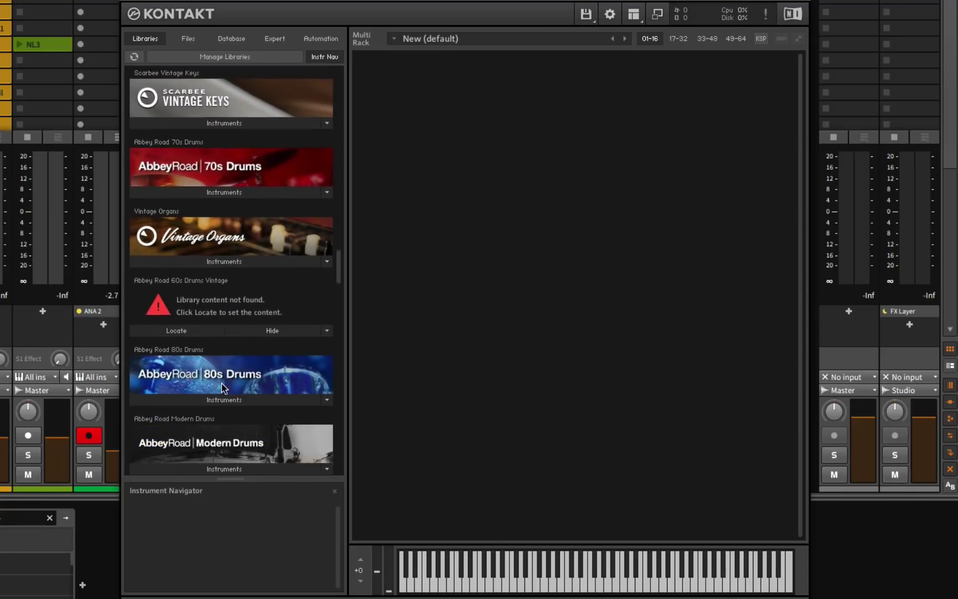
scroll(222, 389, "down", 8)
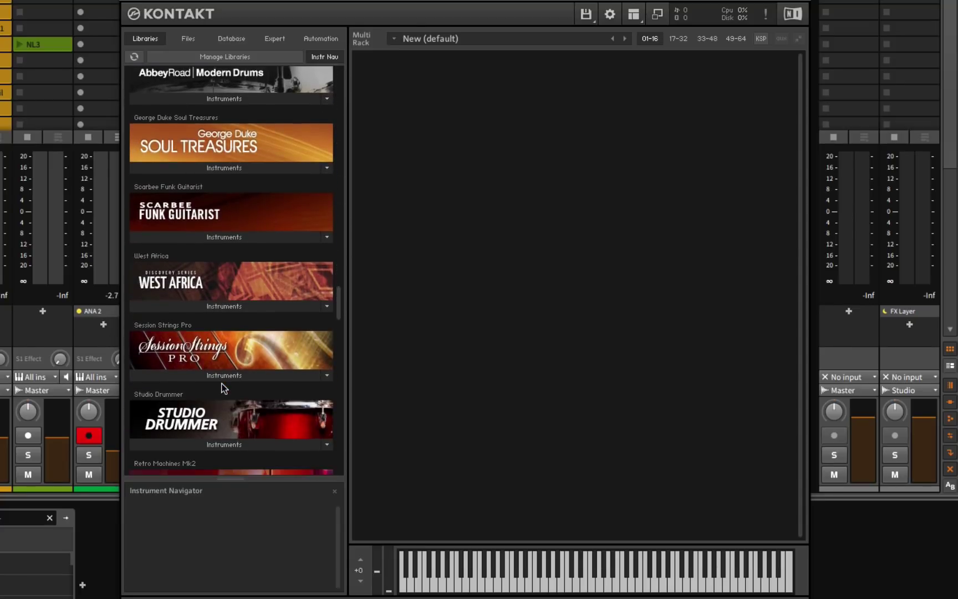
scroll(222, 387, "down", 2)
Load 'Sections 1 and 2 Violins Production.nki' into Kontakt's Multi Rack, then close the window.
left_click(224, 348)
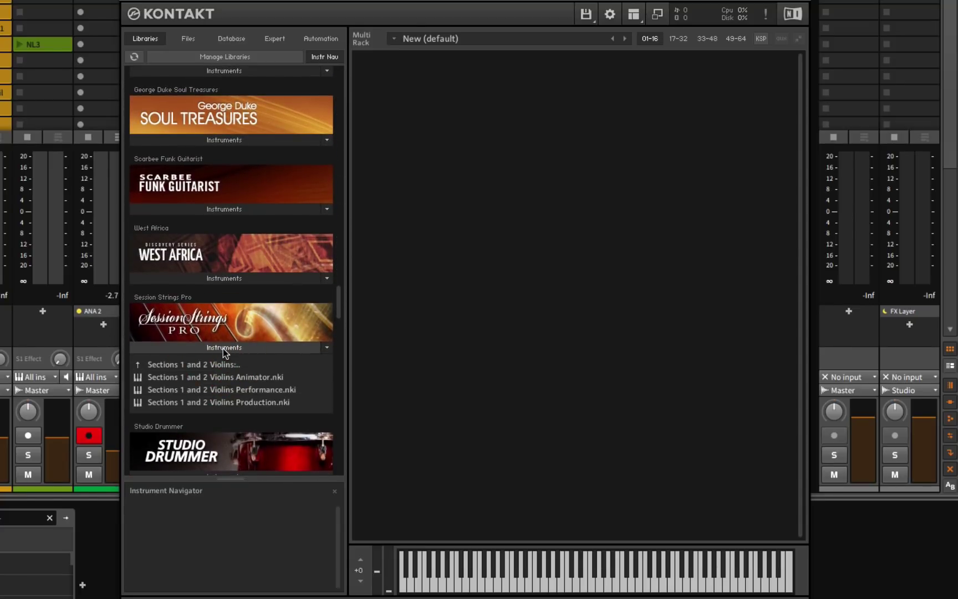
left_click(199, 403)
left_click_drag(458, 370, 512, 243)
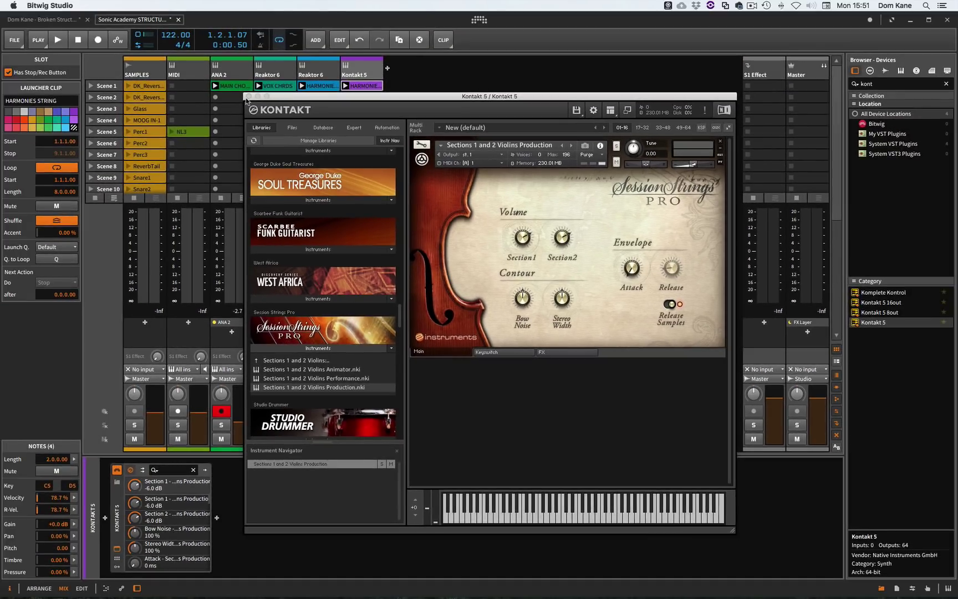
left_click(247, 98)
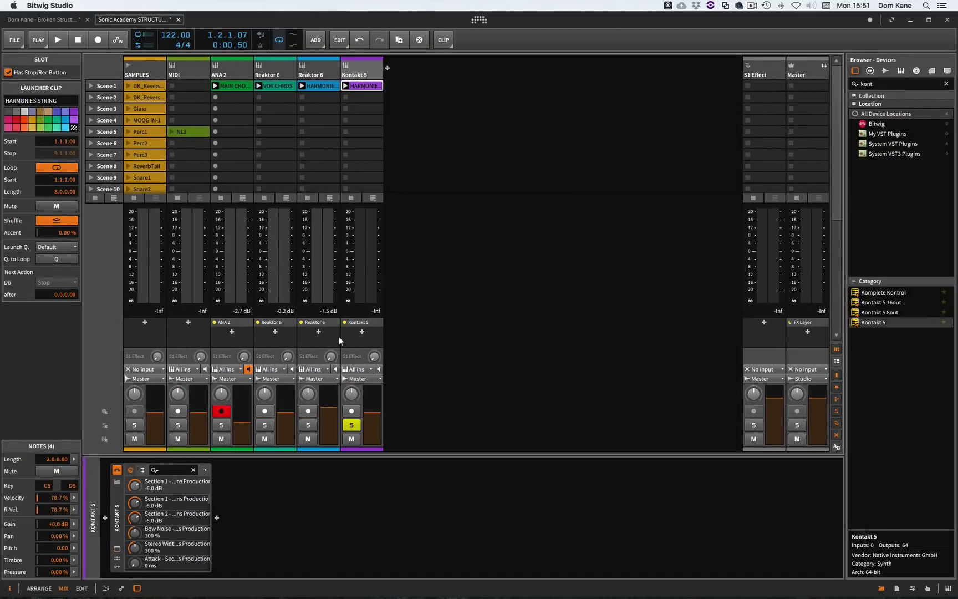
key("space")
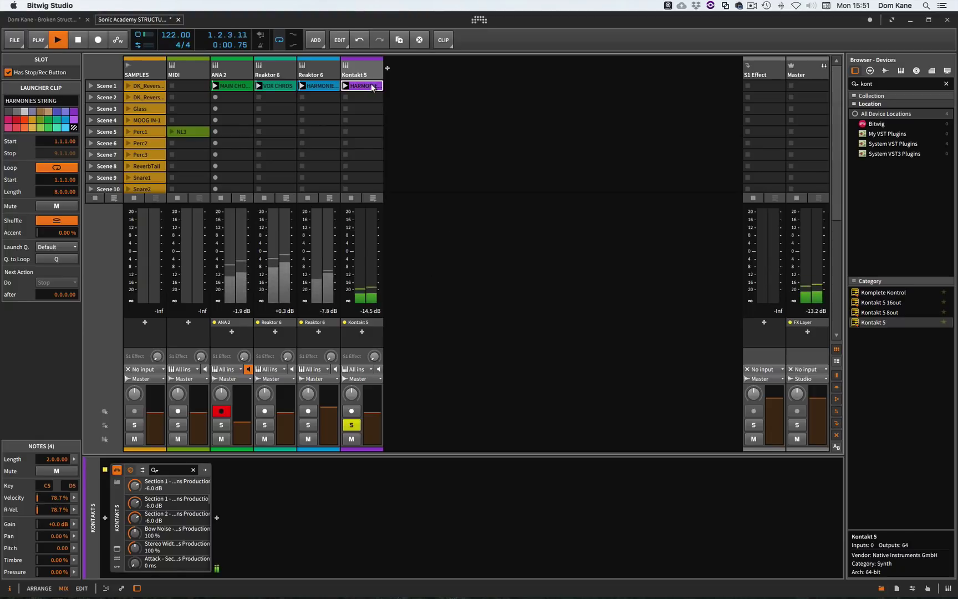
key("e")
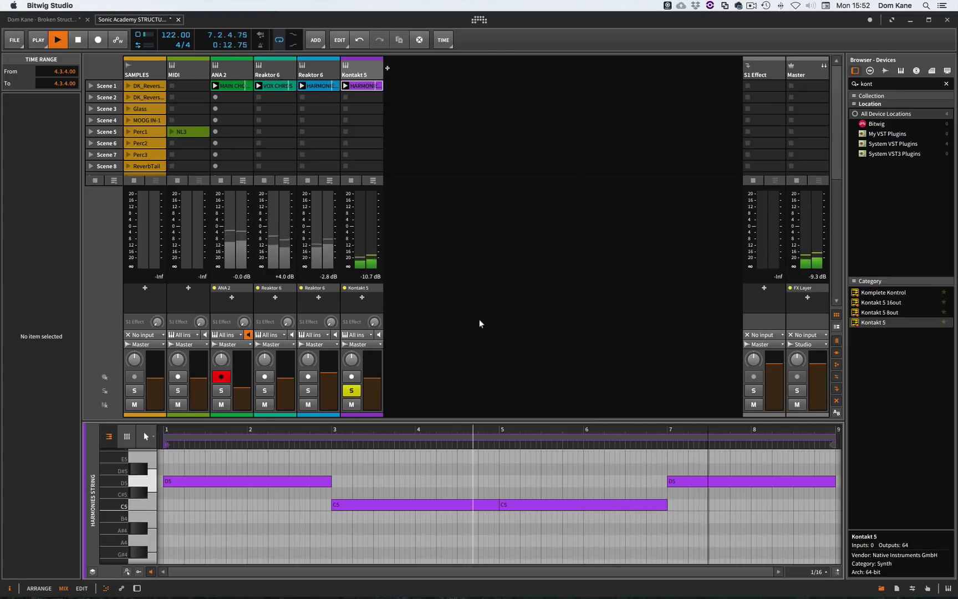
key("space")
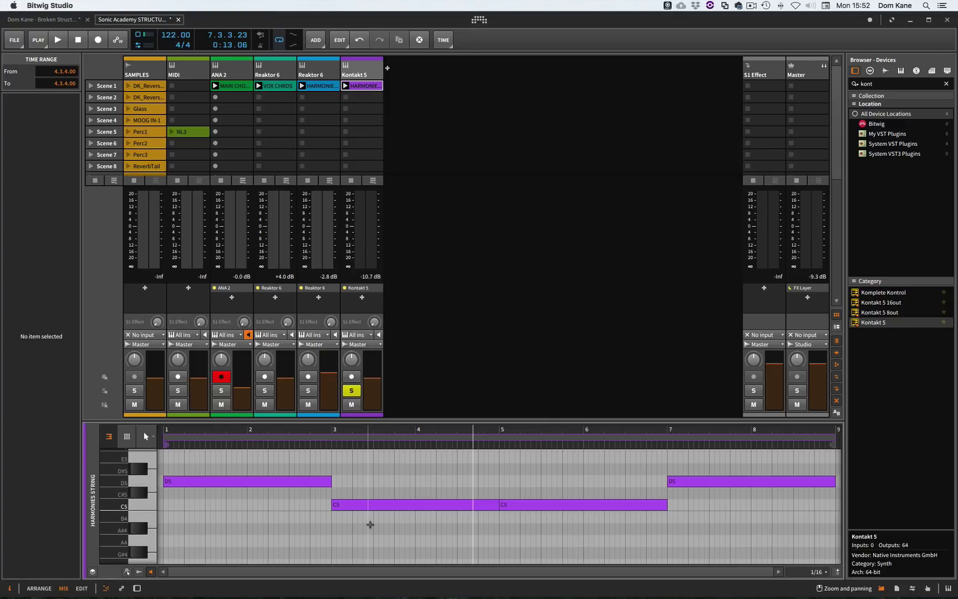
key("alt+3")
key("ctrl+a")
key("alt+2")
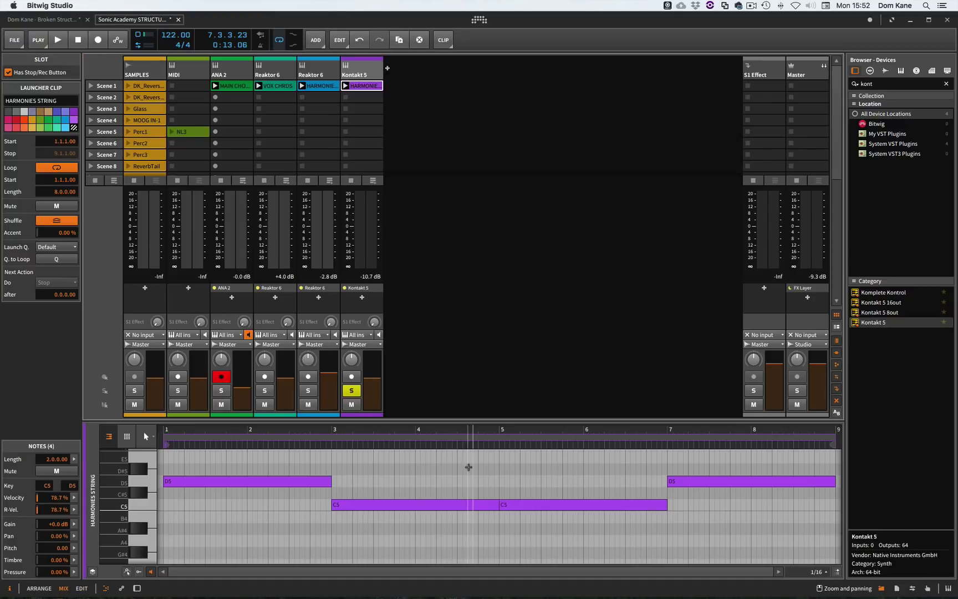
key("d")
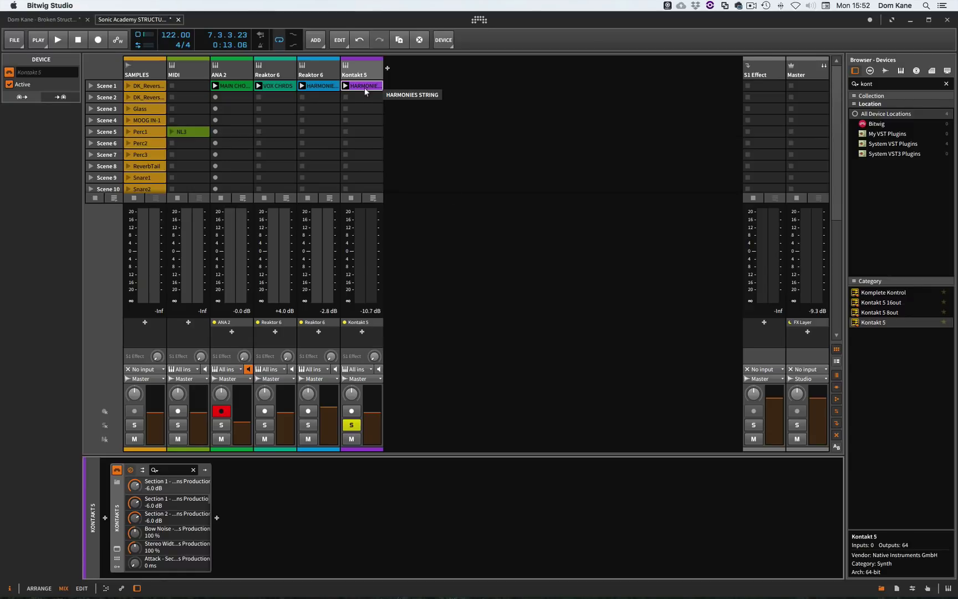
Audition ANA 2 soloed, then play it again together with the soloed Reaktor 6.
left_click(225, 425)
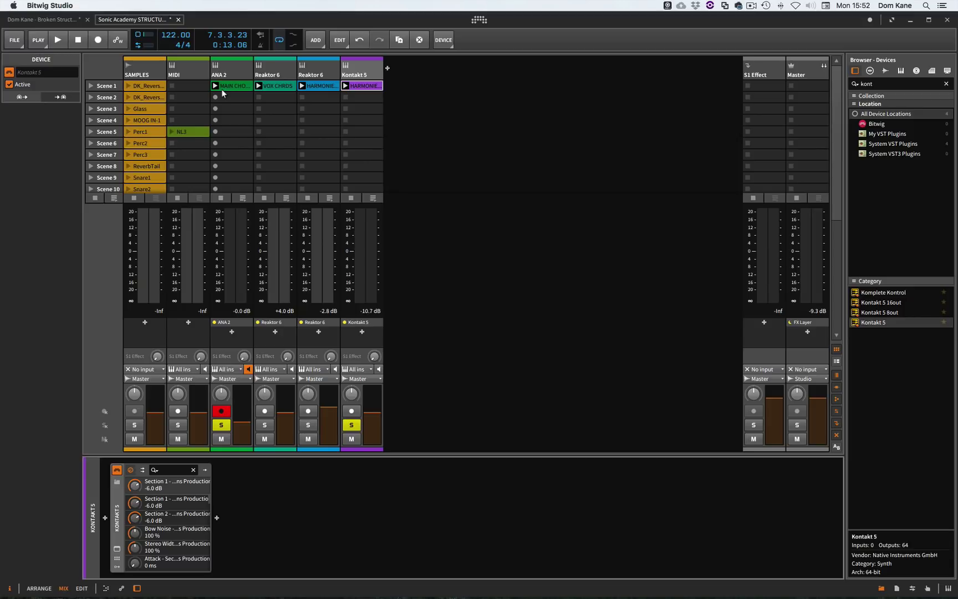
key("space")
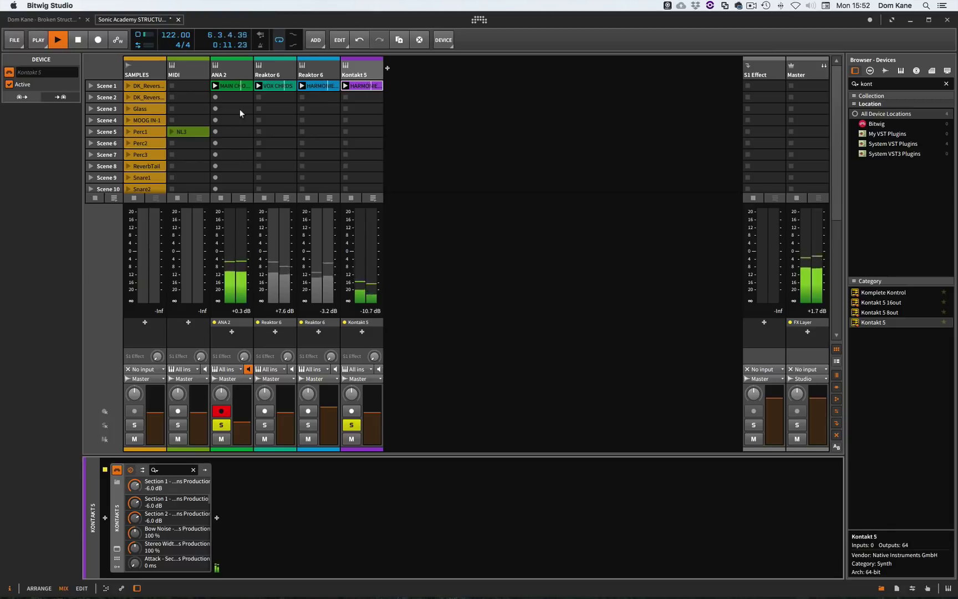
key("space")
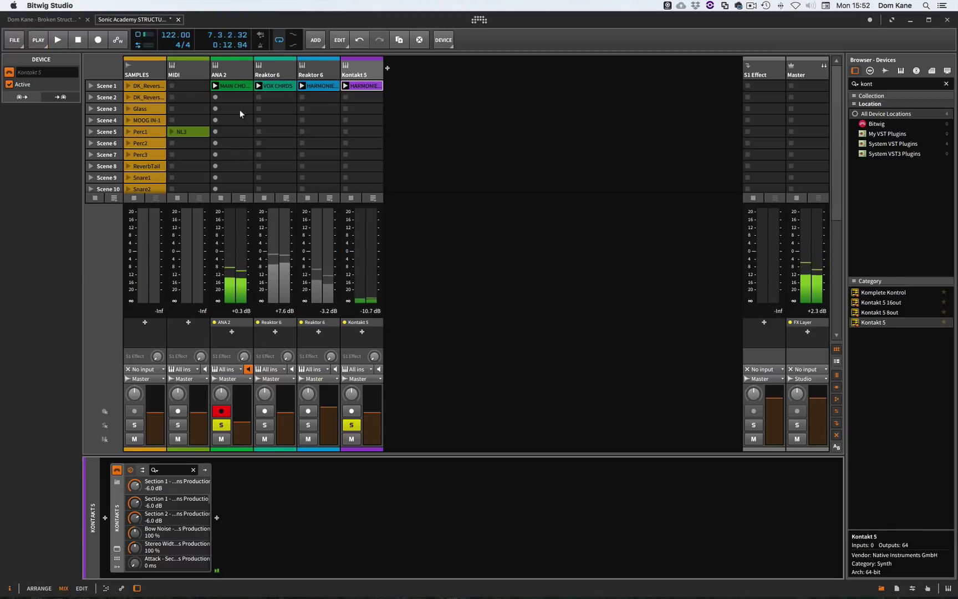
left_click(265, 425)
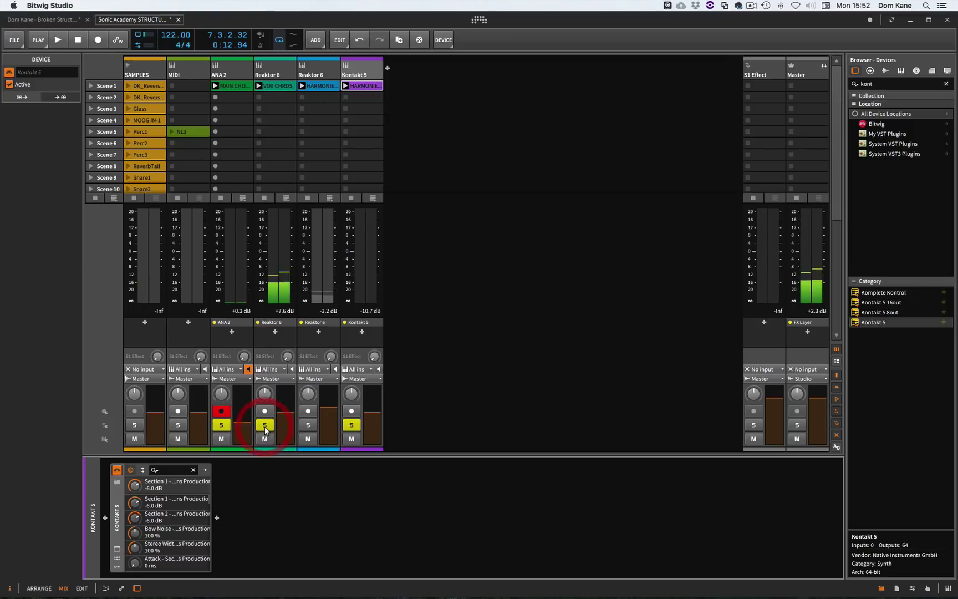
key("space")
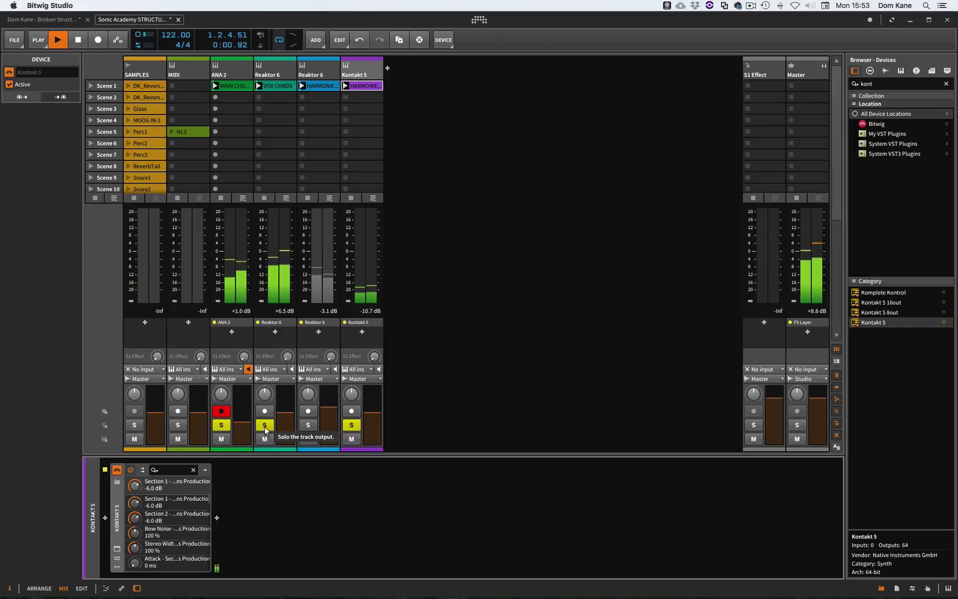
key("space")
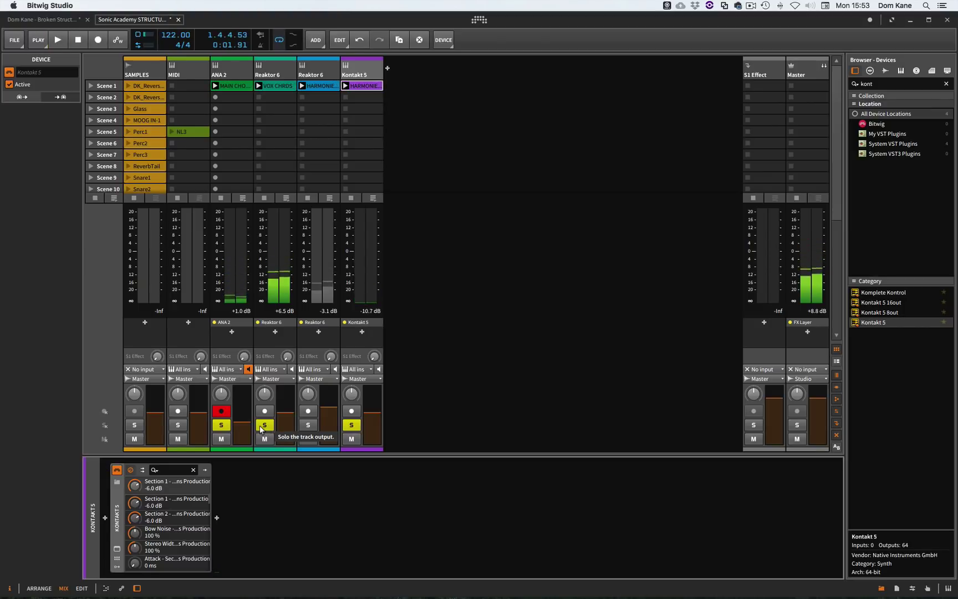
Clear the solos on Reaktor 6, ANA 2 and Kontakt 5.
left_click(264, 425)
left_click(225, 426)
left_click(352, 425)
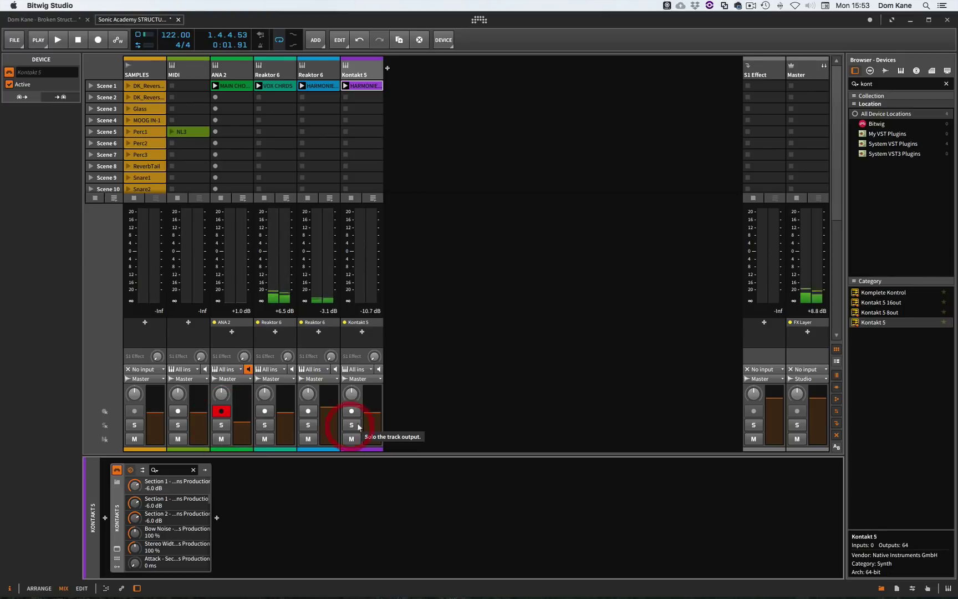
Add a new instrument track, Inst 7, after Kontakt 5 and move the NL3 clip into its Scene 1.
left_click(187, 132)
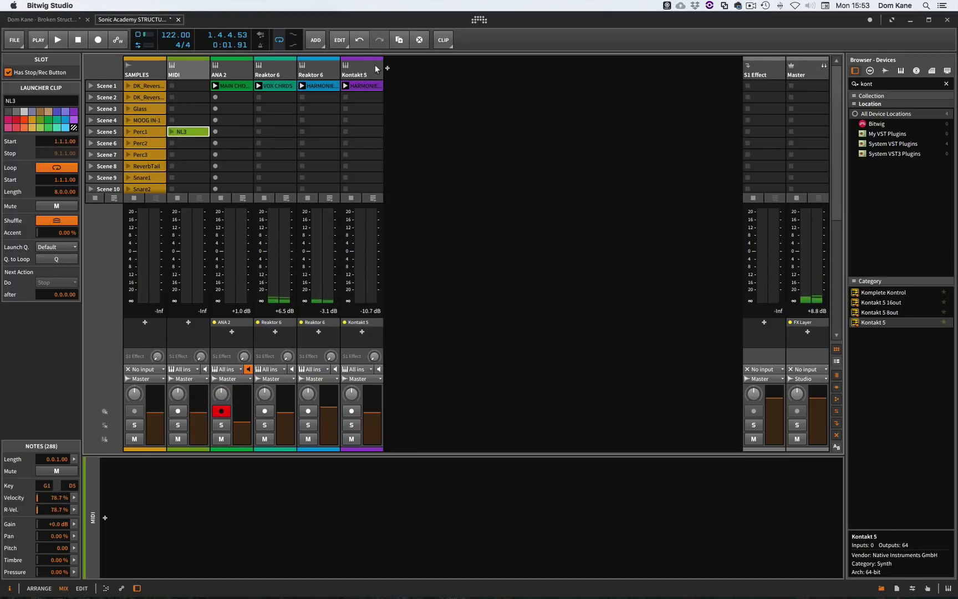
left_click(370, 71)
key("super+t")
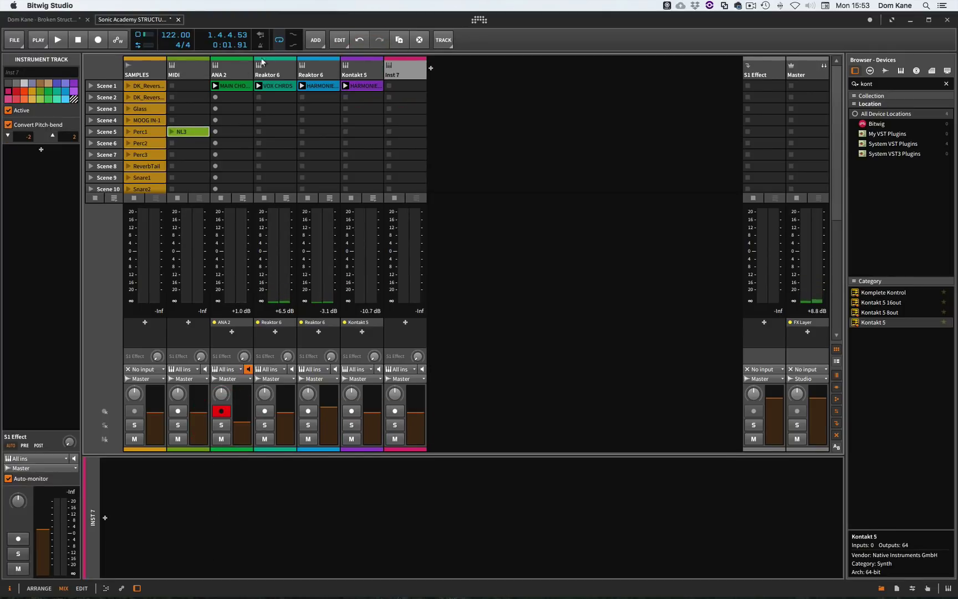
left_click_drag(190, 133, 410, 96)
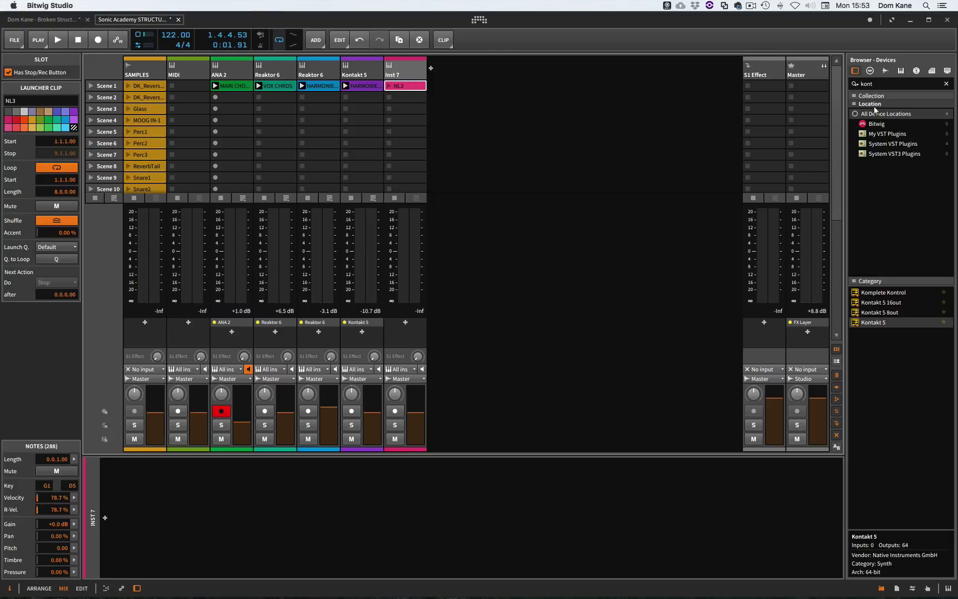
Load ANA2 onto Inst 7 from an 'ana' device search.
left_click(870, 83)
type("ana")
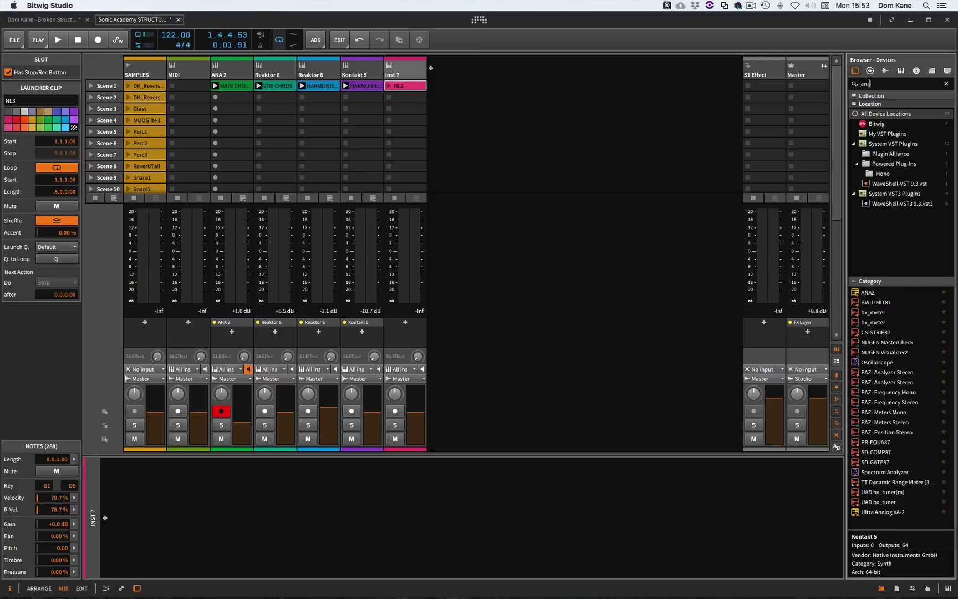
left_click(868, 294)
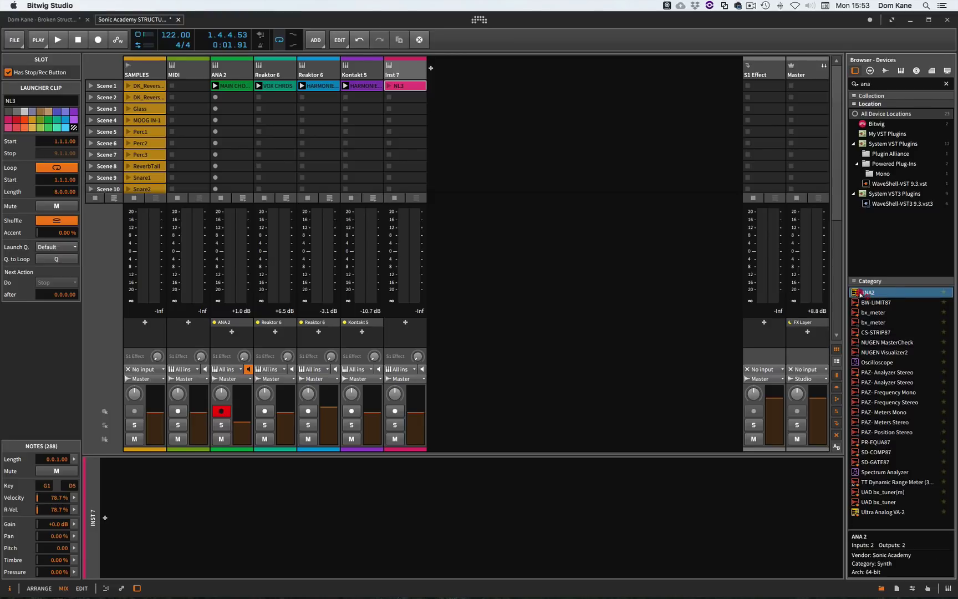
left_click_drag(860, 295, 402, 108)
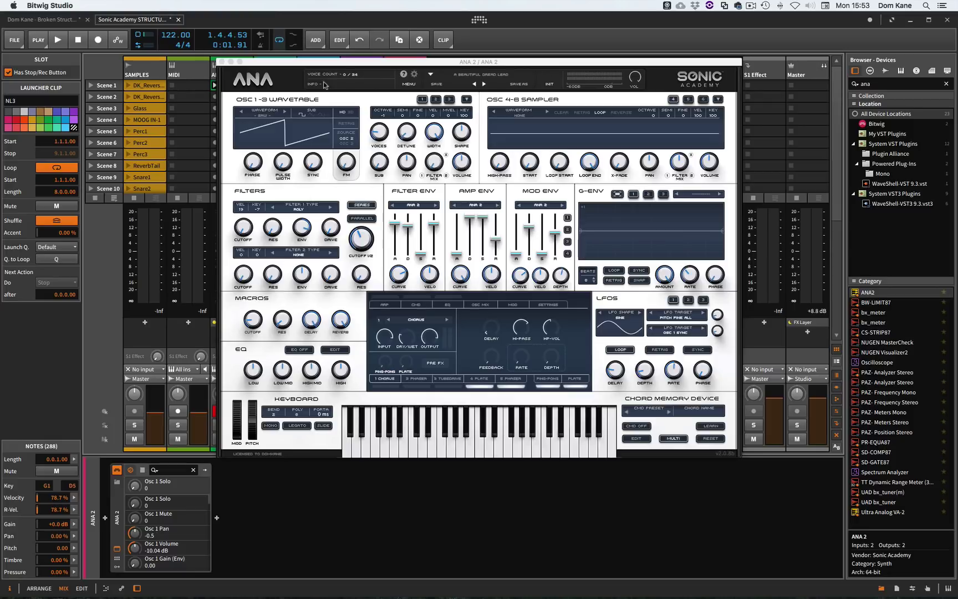
Move the ANA window aside, solo the new ANA 2 track and launch its NL3 clip.
left_click_drag(332, 65, 387, 124)
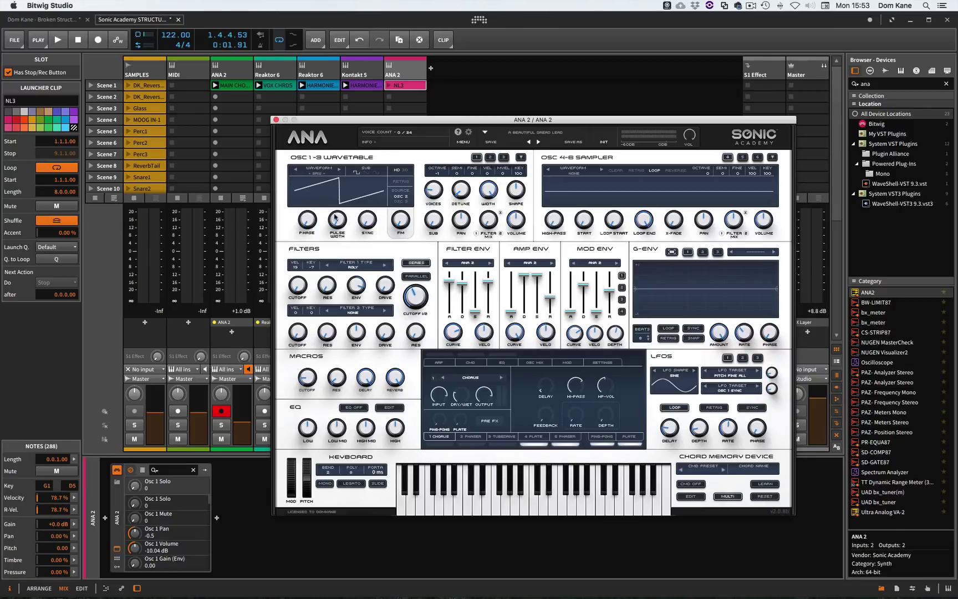
left_click_drag(338, 119, 517, 102)
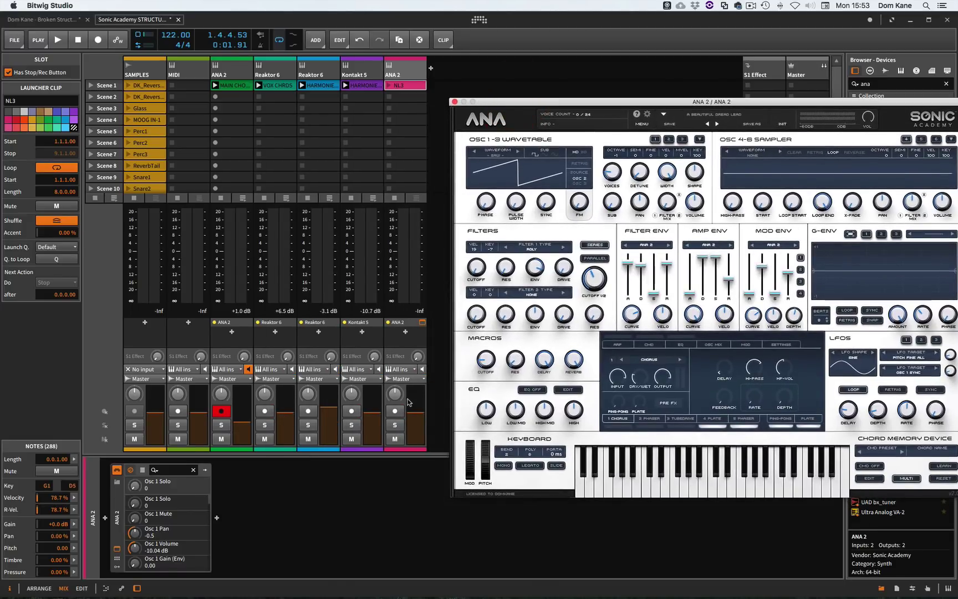
left_click(395, 425)
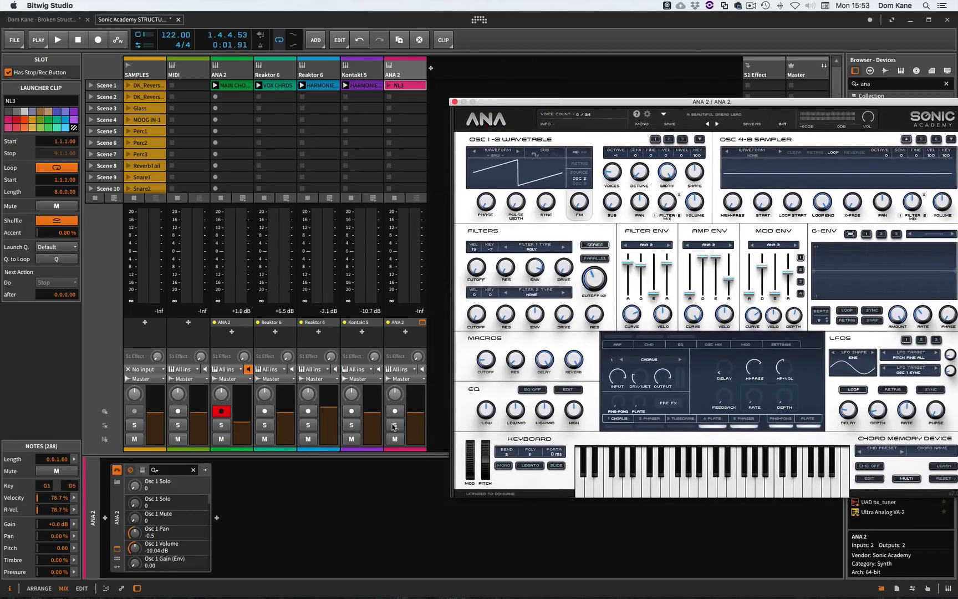
left_click(414, 85)
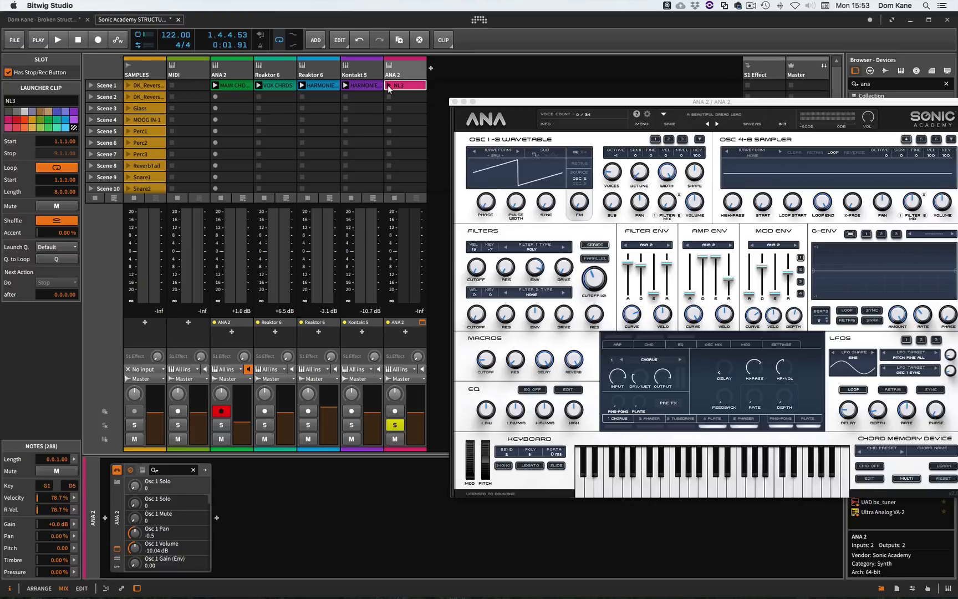
left_click(388, 86)
Reset the new ANA synth to its Init Preset and start playback to hear it.
left_click(533, 106)
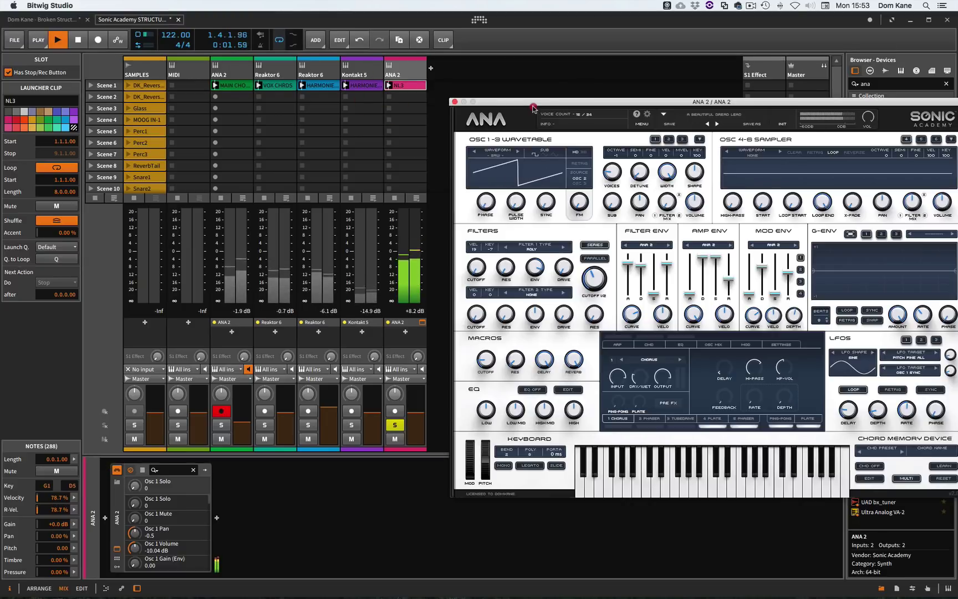
left_click_drag(532, 107, 519, 96)
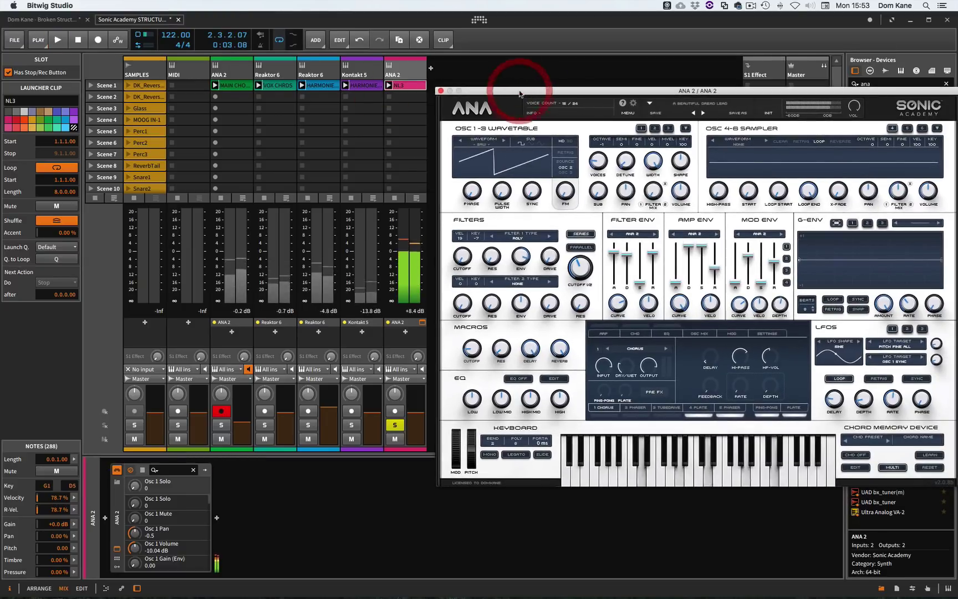
left_click(626, 111)
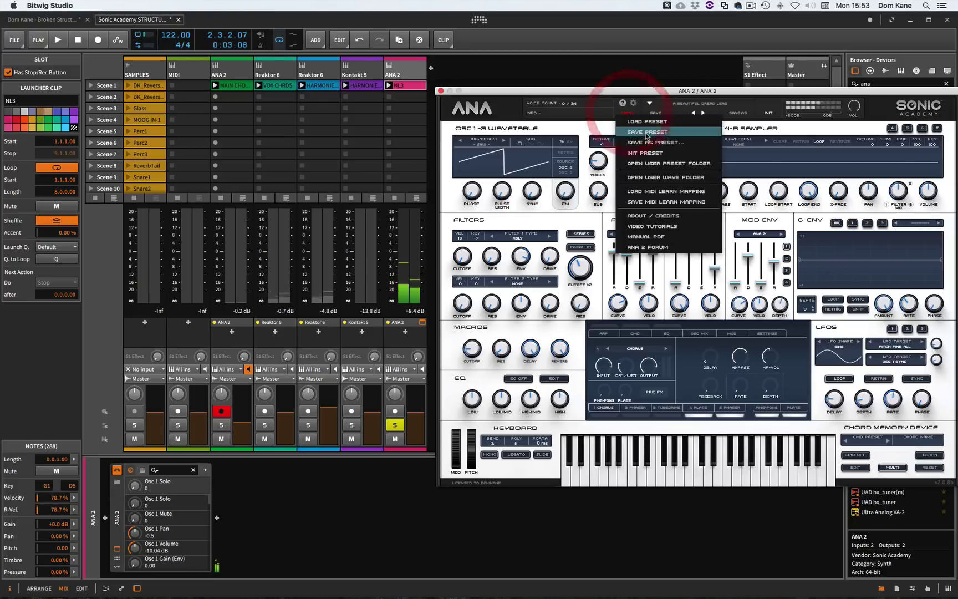
left_click(645, 153)
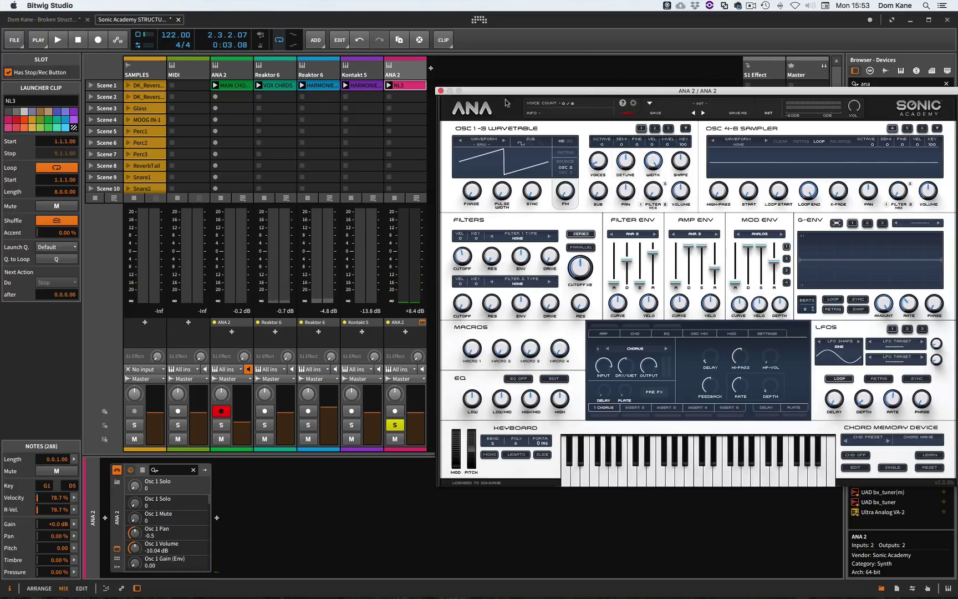
left_click_drag(488, 92, 342, 83)
key("space")
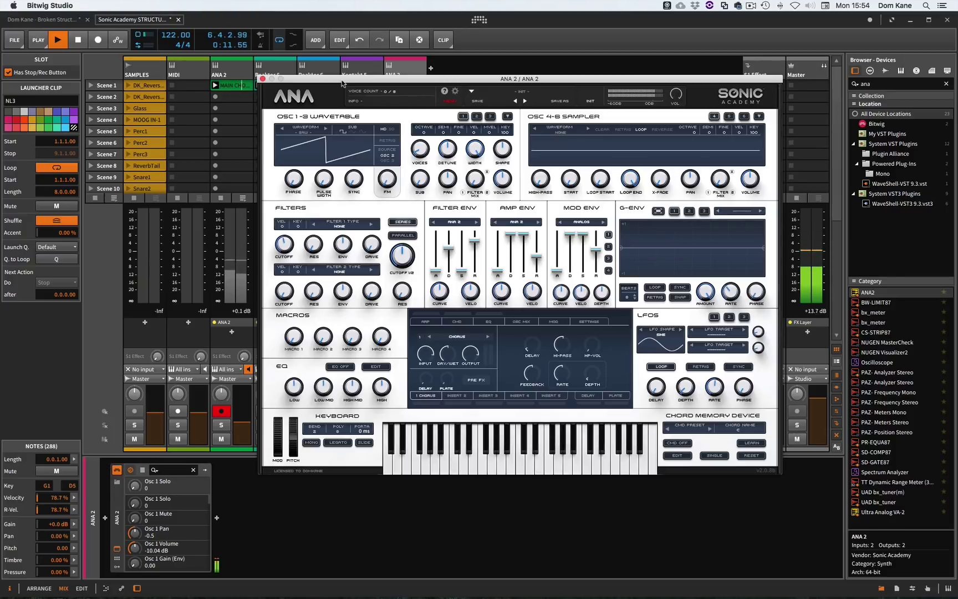
Stop playback and raise the ANA oscillator voices from 1 to 4.
key("space")
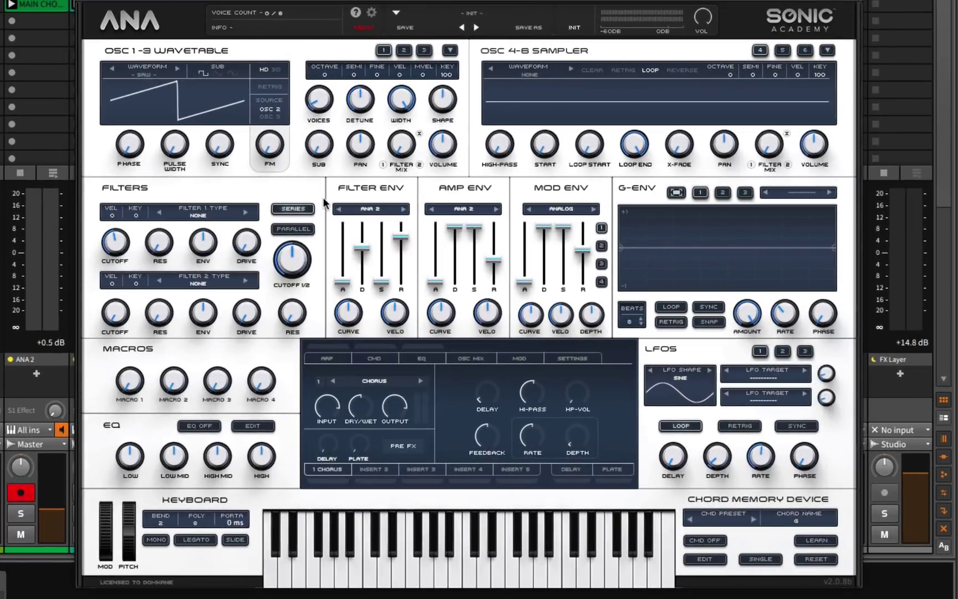
left_click(319, 106)
left_click_drag(319, 106, 328, 23)
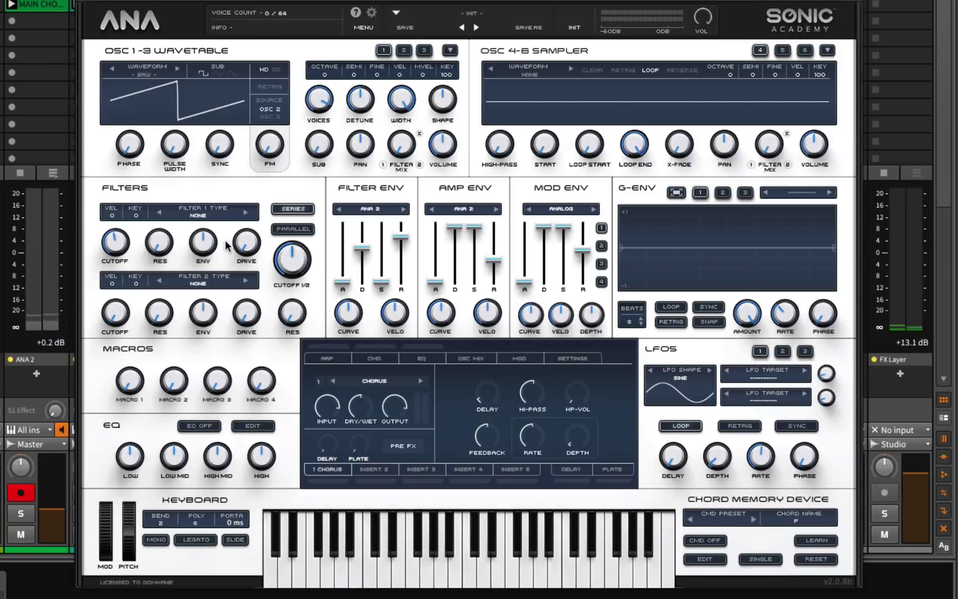
Set Filter 1 type to MOGY - LP, lower the shared cutoff, and set Filter 1 ENV to 11.89 %.
left_click(198, 214)
mouse_move(209, 243)
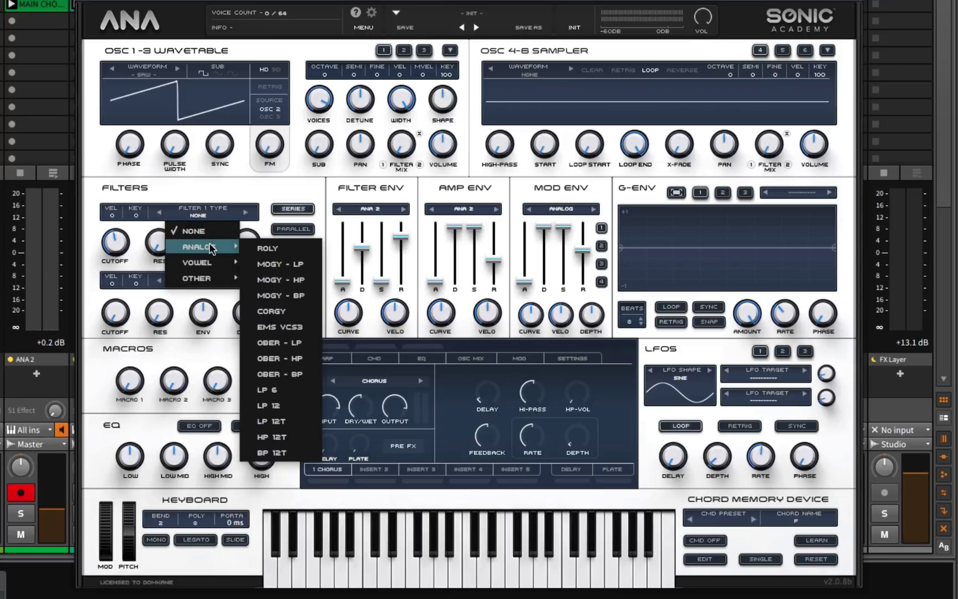
left_click(290, 265)
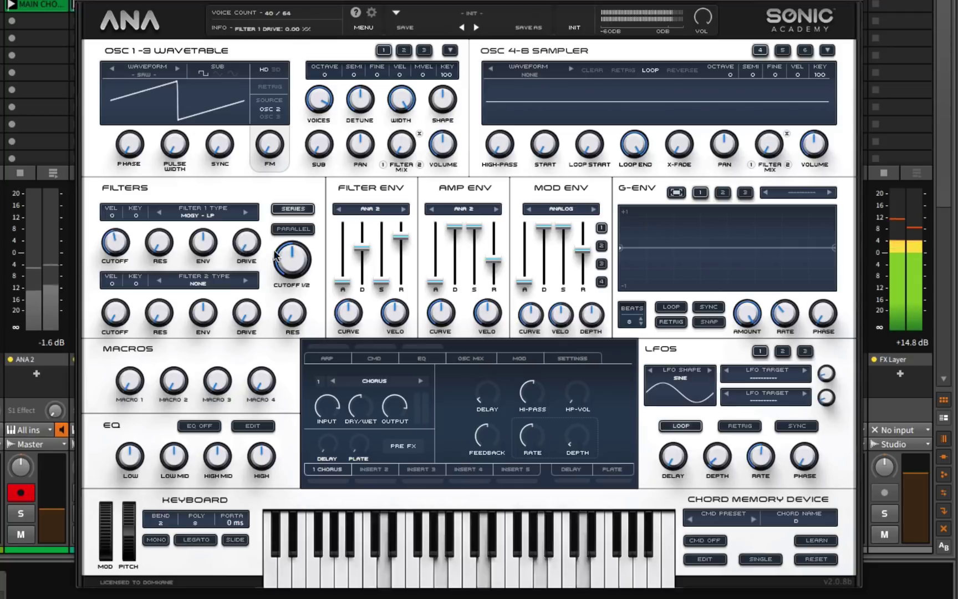
left_click_drag(292, 262, 289, 310)
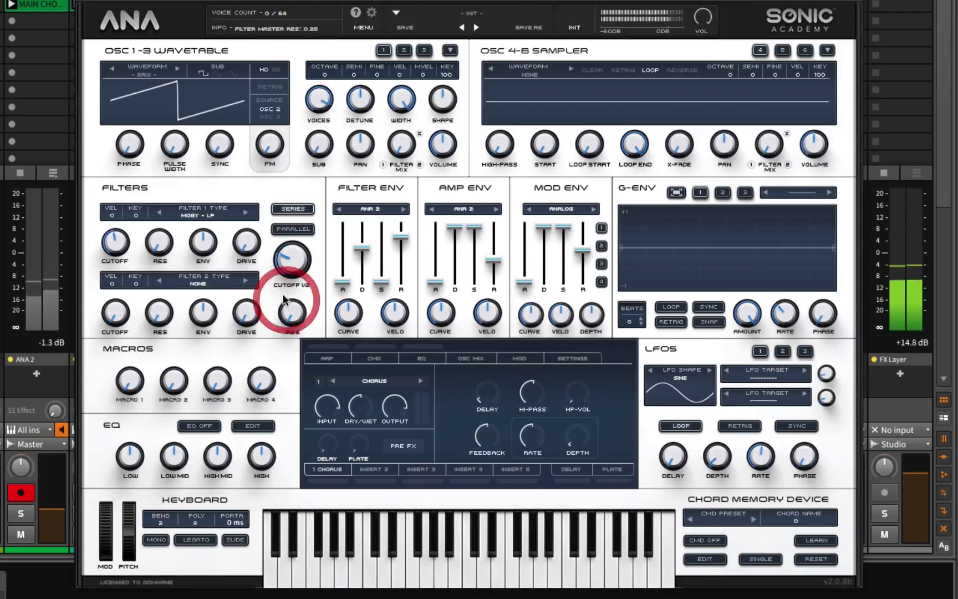
left_click(203, 241)
left_click_drag(203, 240, 205, 227)
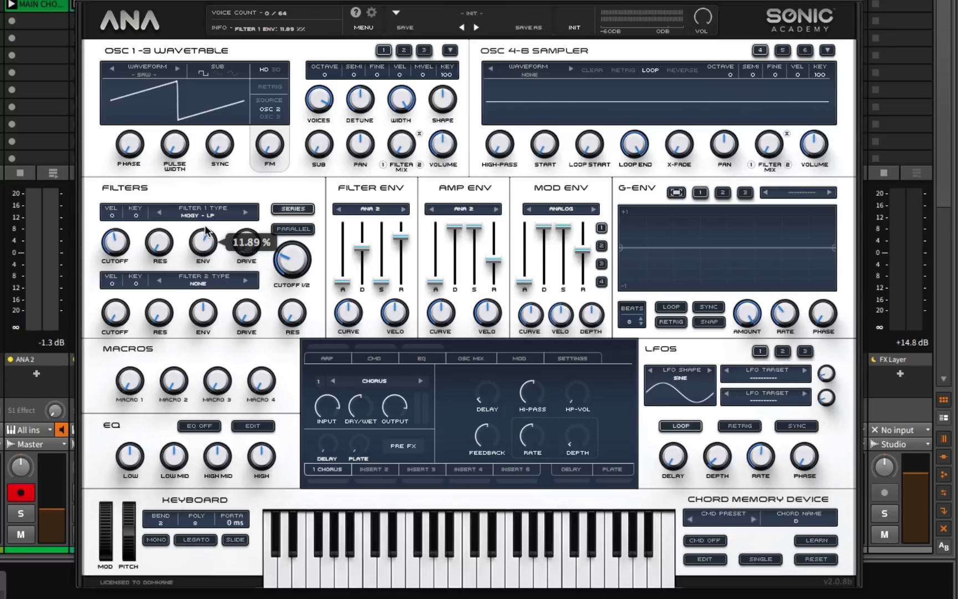
left_click_drag(205, 230, 205, 230)
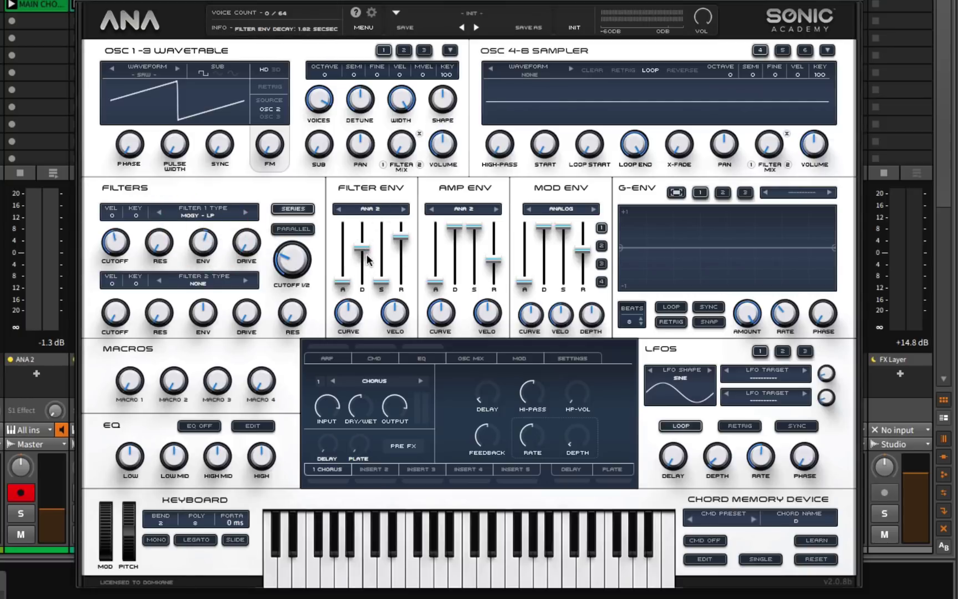
Turn Filter 1 cutoff down to about 62 Hz and shorten the filter envelope decay to about 255 ms.
left_click_drag(114, 243, 185, 256)
left_click(201, 244)
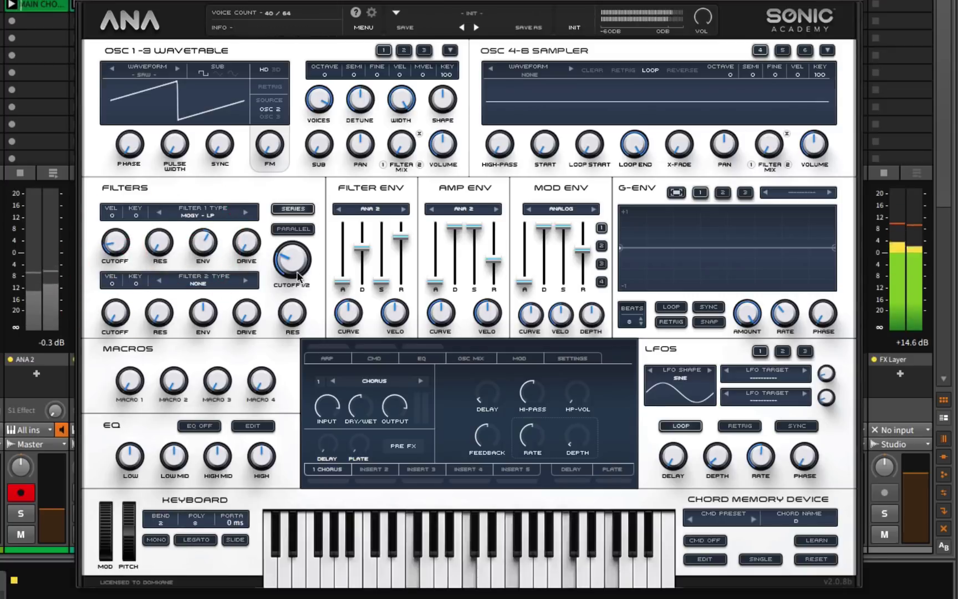
mouse_move(363, 249)
left_mouse_down()
mouse_move(364, 281)
mouse_move(363, 256)
left_mouse_up()
left_click_drag(364, 249, 363, 257)
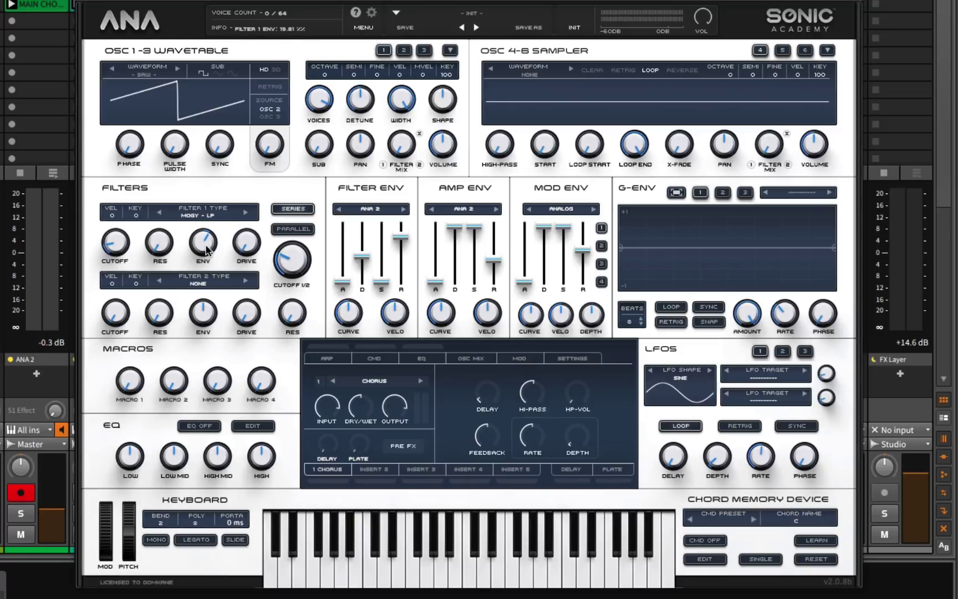
Lower the shared cutoff to about 21 Hz, set filter envelope decay to 424 ms, then nudge cutoff to 24 Hz.
left_click(122, 245)
left_click_drag(293, 262, 293, 270)
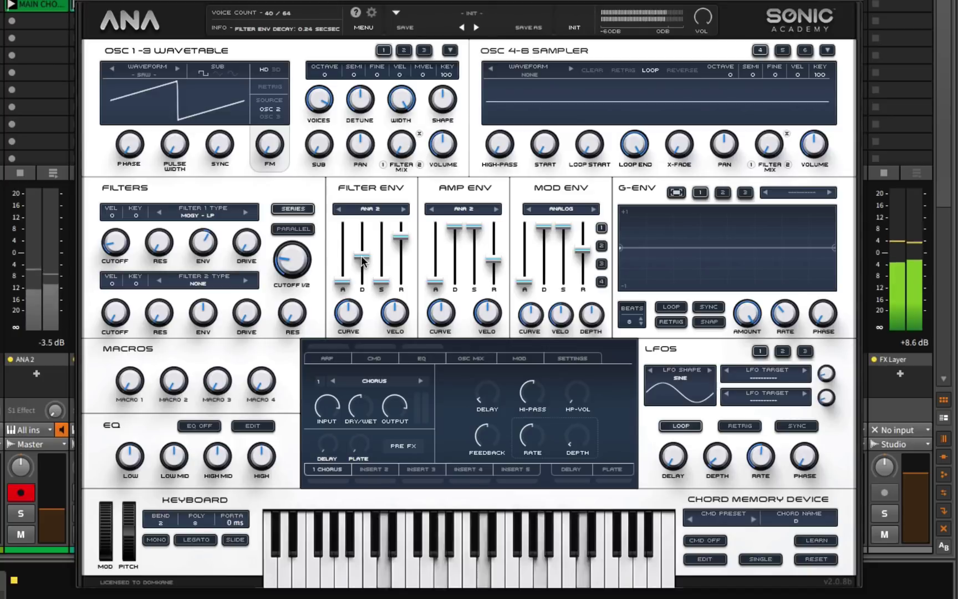
mouse_move(362, 261)
left_mouse_down()
mouse_move(366, 160)
mouse_move(362, 261)
left_mouse_up()
left_click_drag(293, 260, 292, 257)
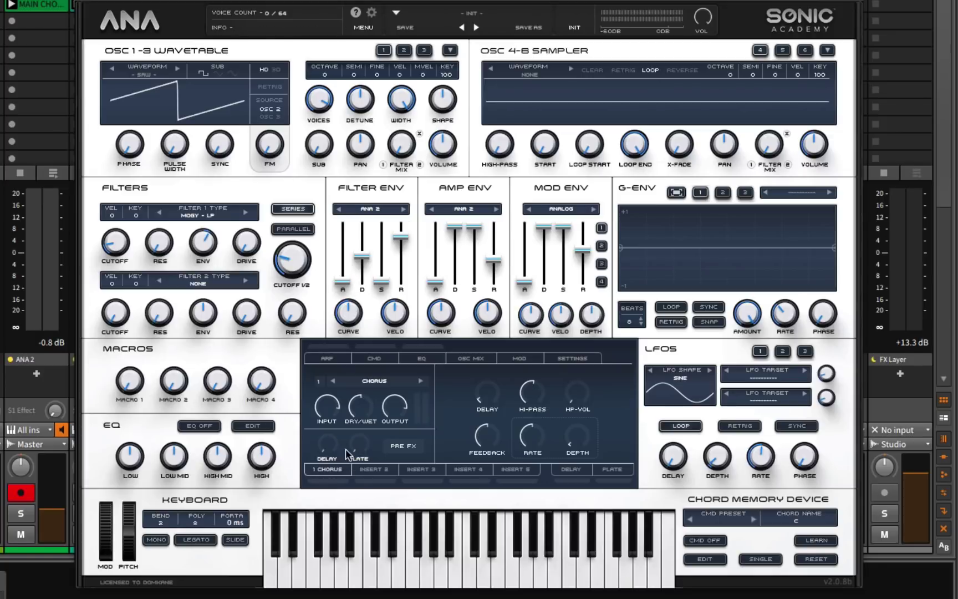
Put a Ping-Pong delay on ANA 2's first insert, switch it on, and set Dry/Wet to about 32%.
left_click(330, 470)
left_click(372, 383)
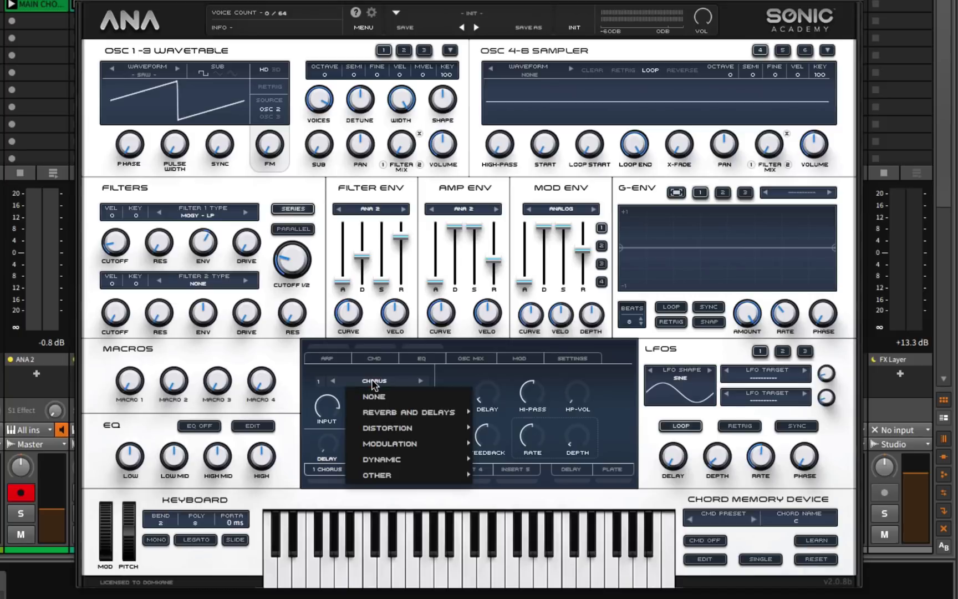
mouse_move(402, 413)
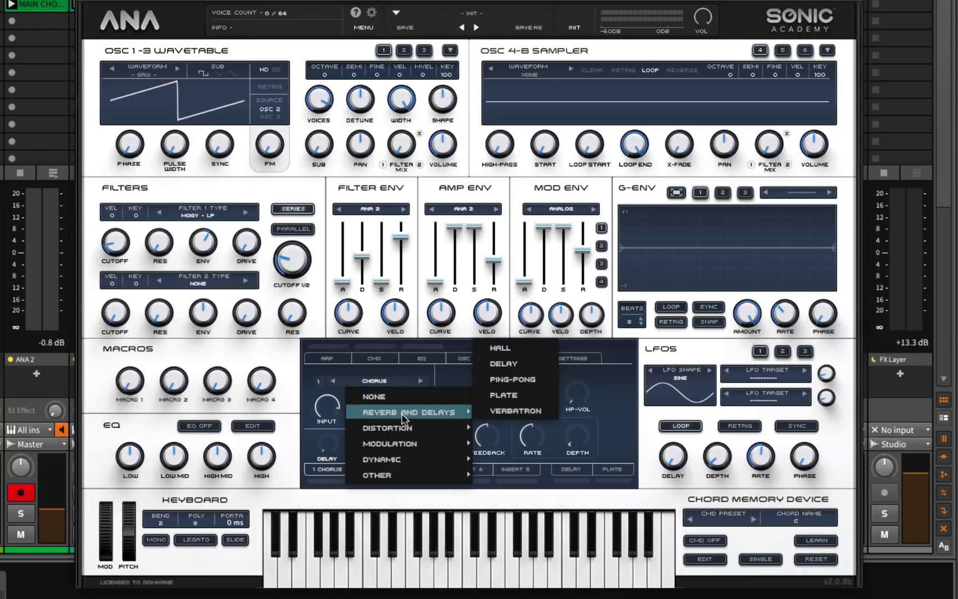
left_click(512, 351)
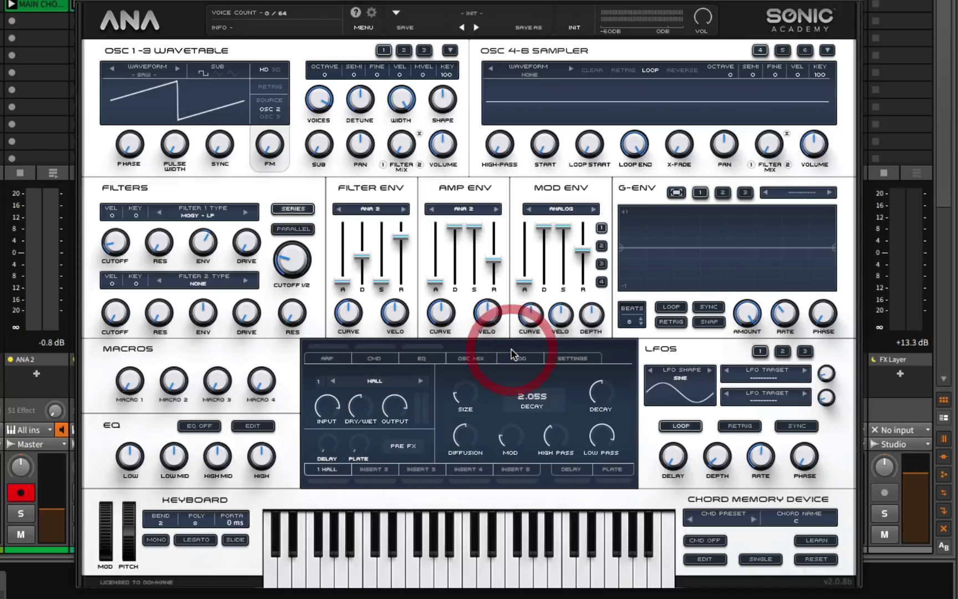
left_click(372, 382)
mouse_move(409, 422)
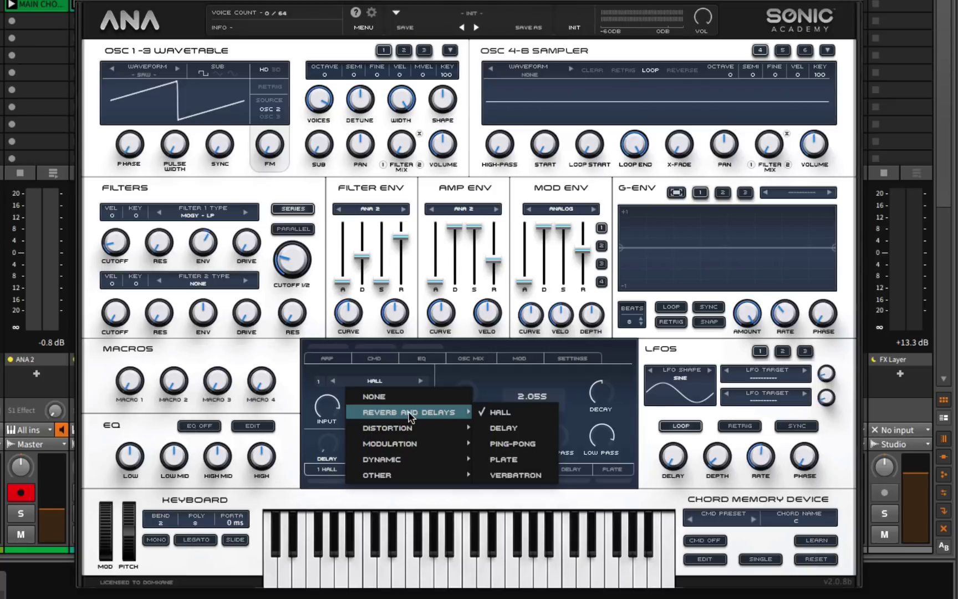
left_click(512, 443)
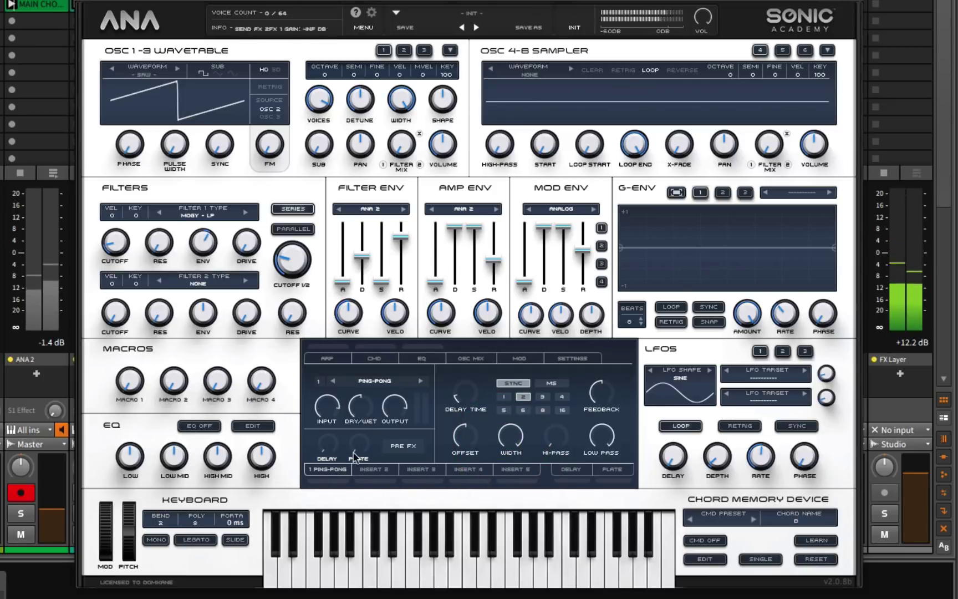
left_click(327, 481)
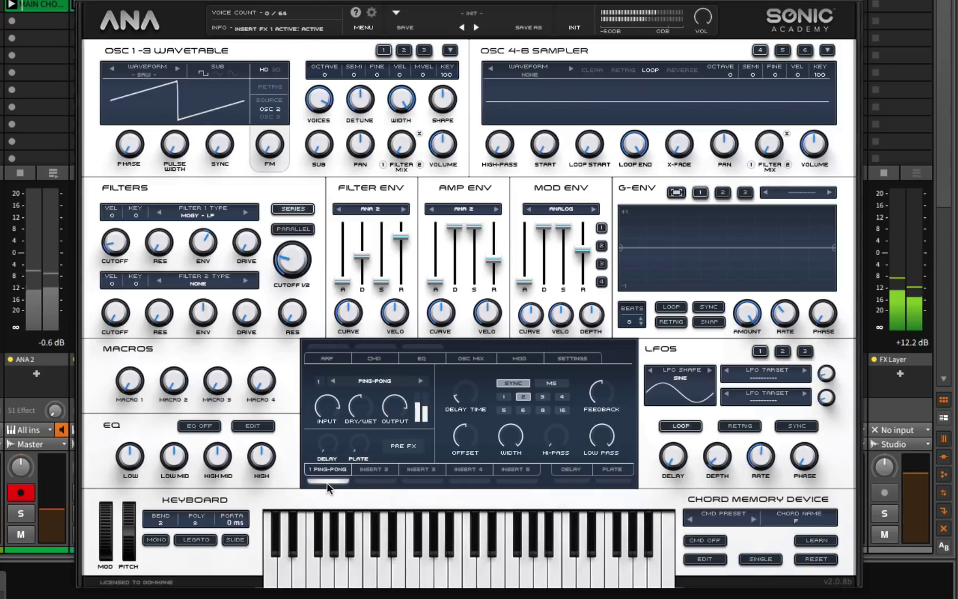
left_click_drag(363, 403, 360, 442)
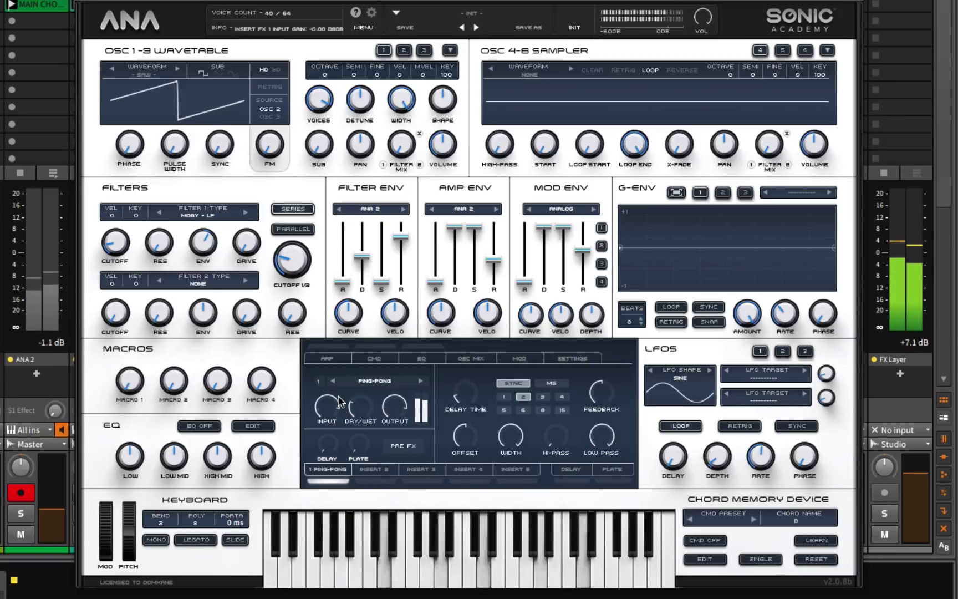
Load a Hall reverb into the second insert with Dry/Wet around 27%.
left_click(378, 470)
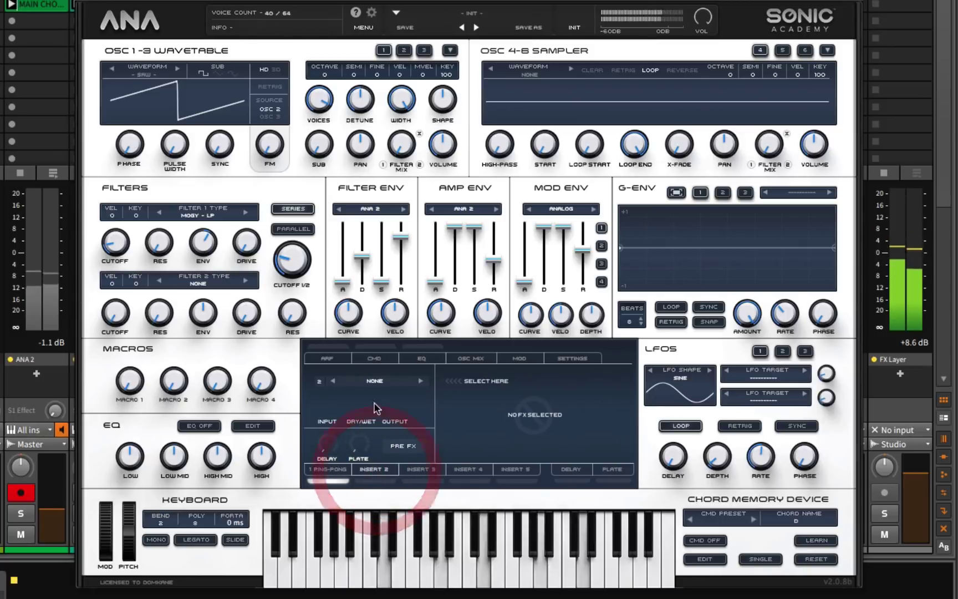
left_click(375, 381)
mouse_move(399, 413)
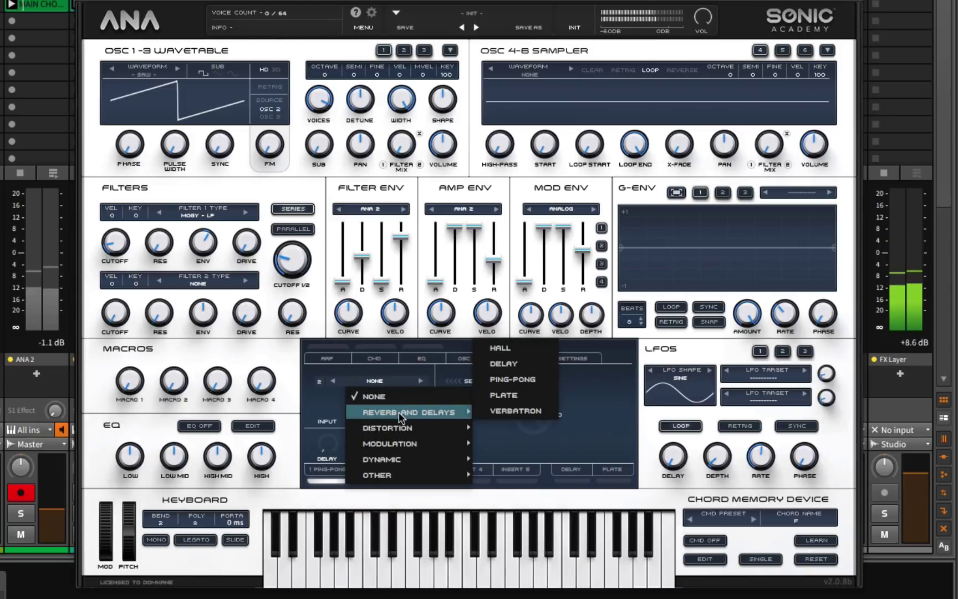
left_click(502, 349)
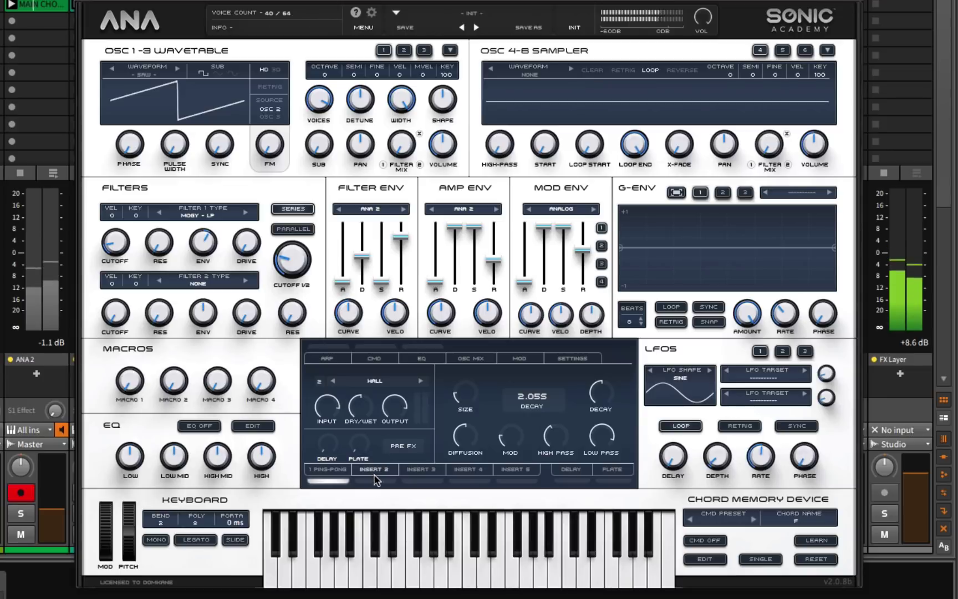
left_click_drag(360, 408, 360, 451)
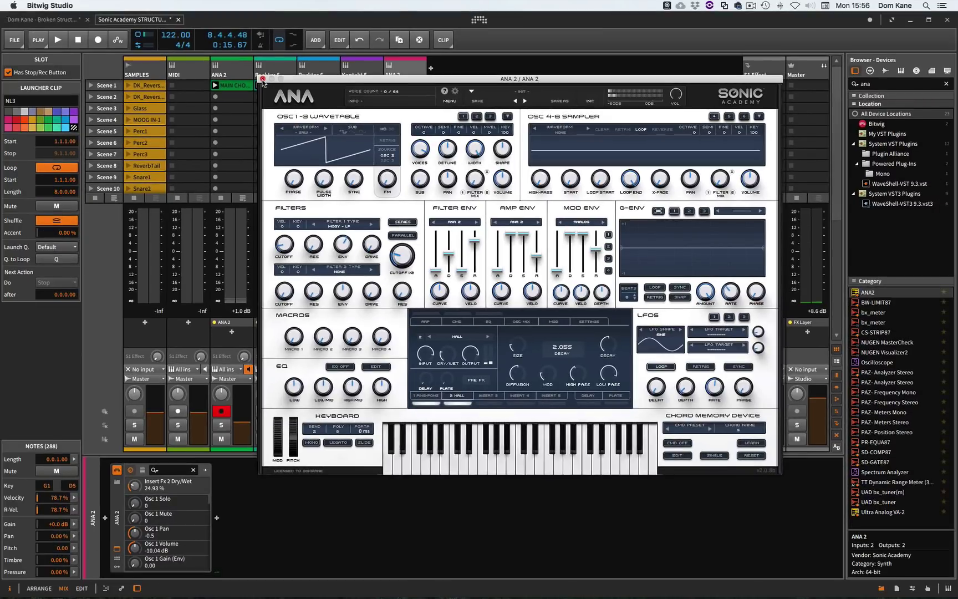
Close the ANA 2 plugin window, turn off the track's solo, and save the STRUCTURE project.
left_click(256, 81)
left_click(391, 86)
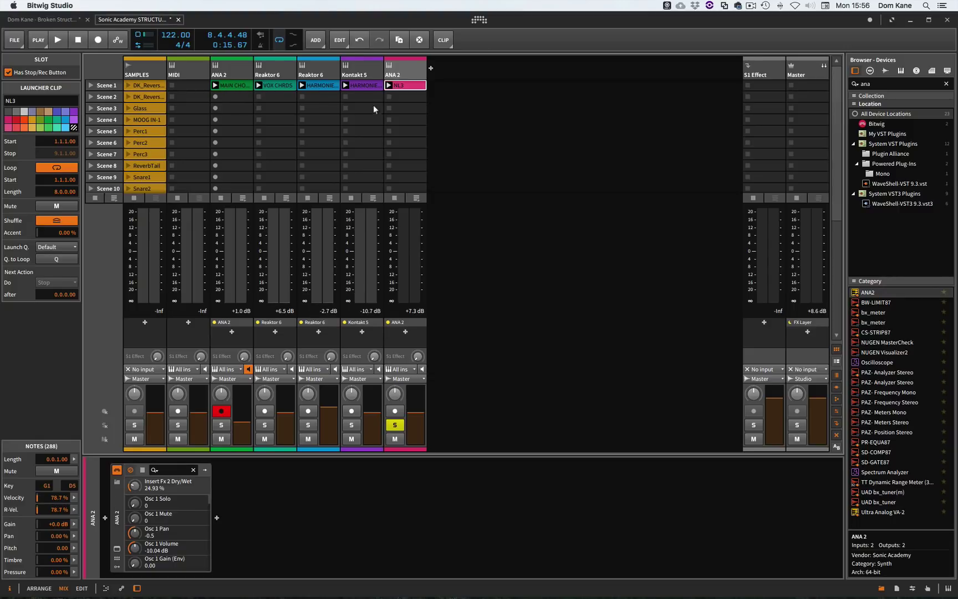
left_click(395, 425)
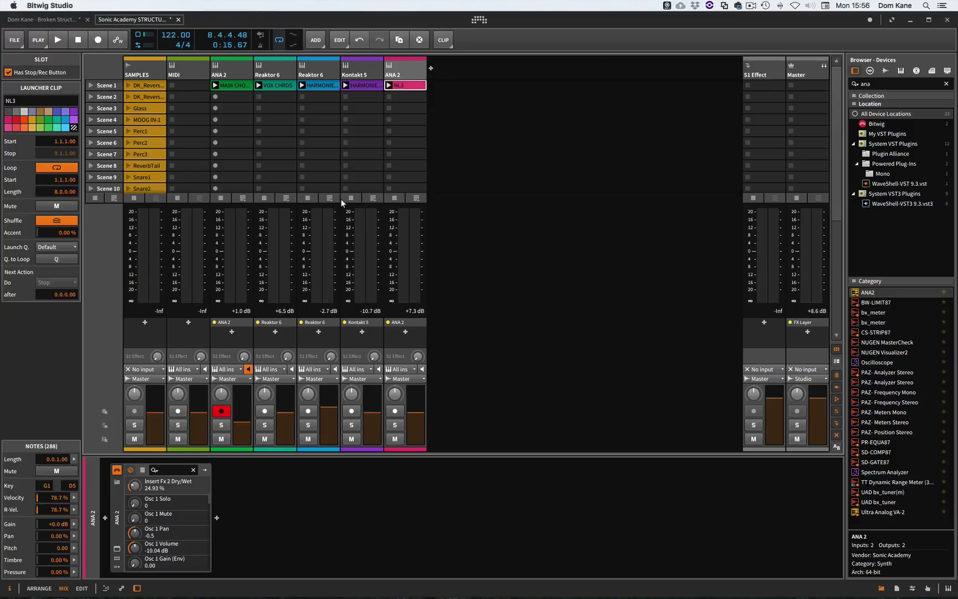
key("super+s")
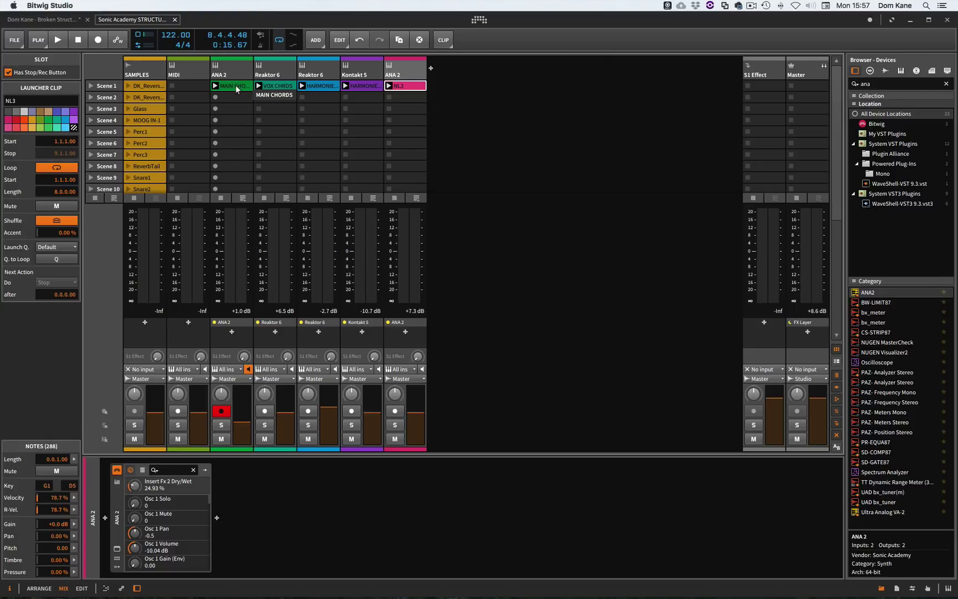
Start playback so the scene 1 clips play together across all synth tracks.
key("space")
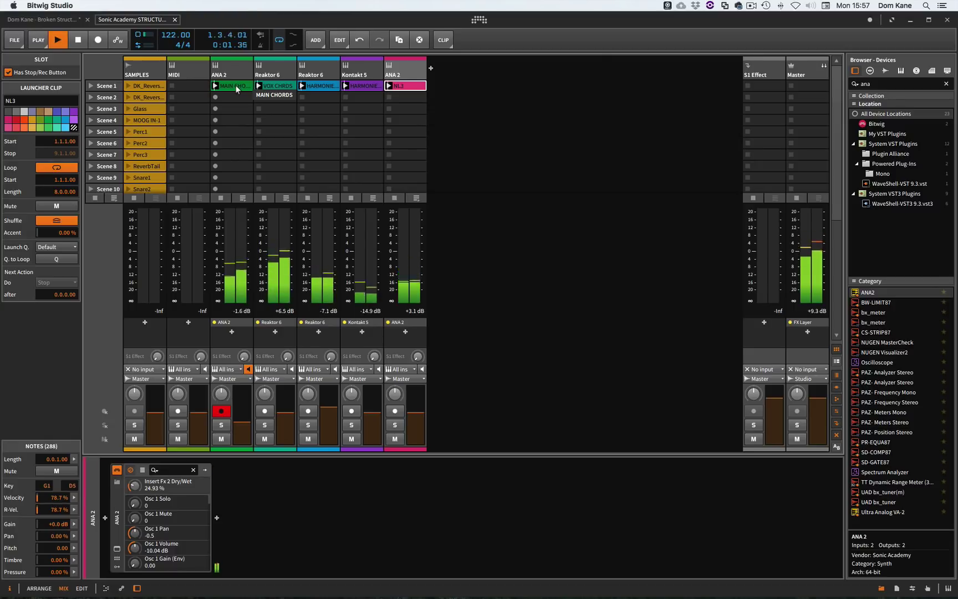